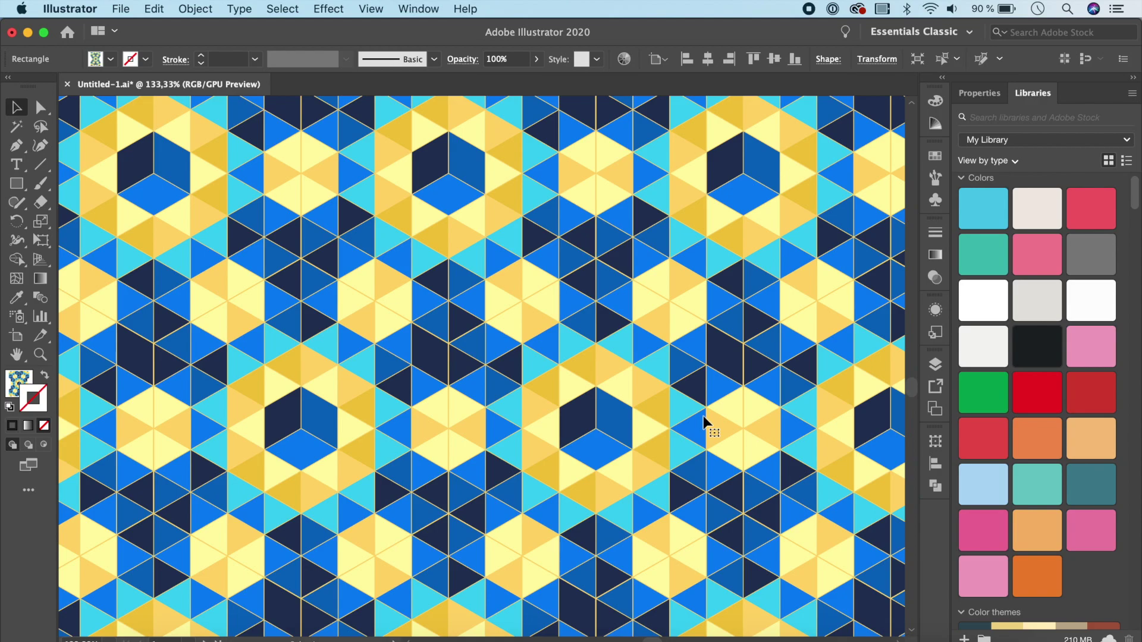
Create a new 6 x 6 in document with one artboard, RGB colour mode and Medium (150 ppi) raster effects
left_click(123, 9)
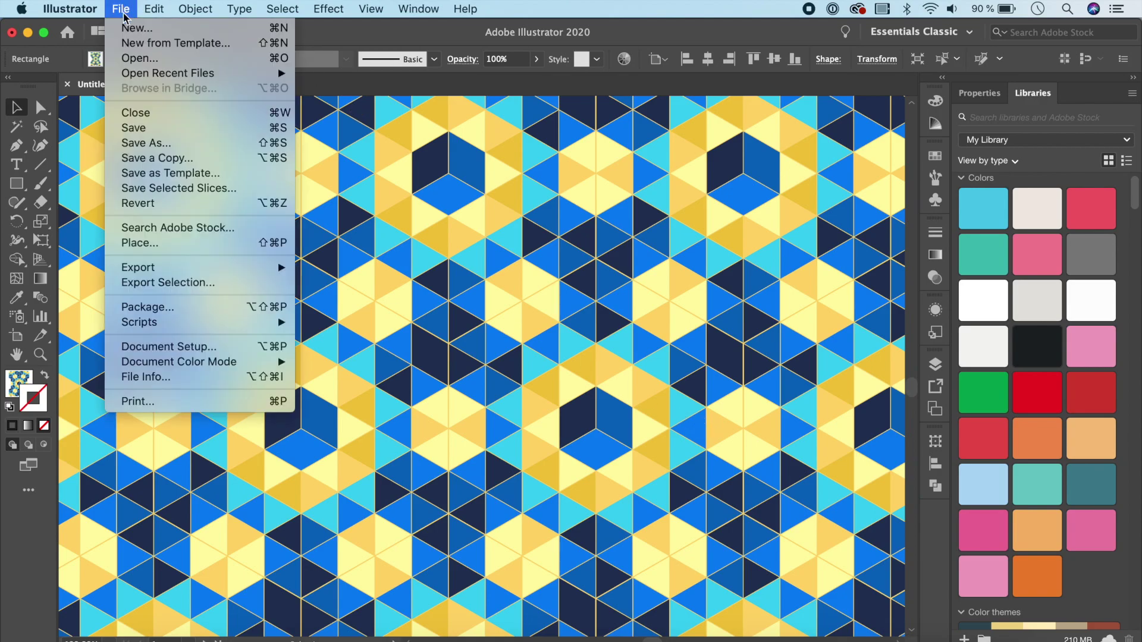
left_click(137, 31)
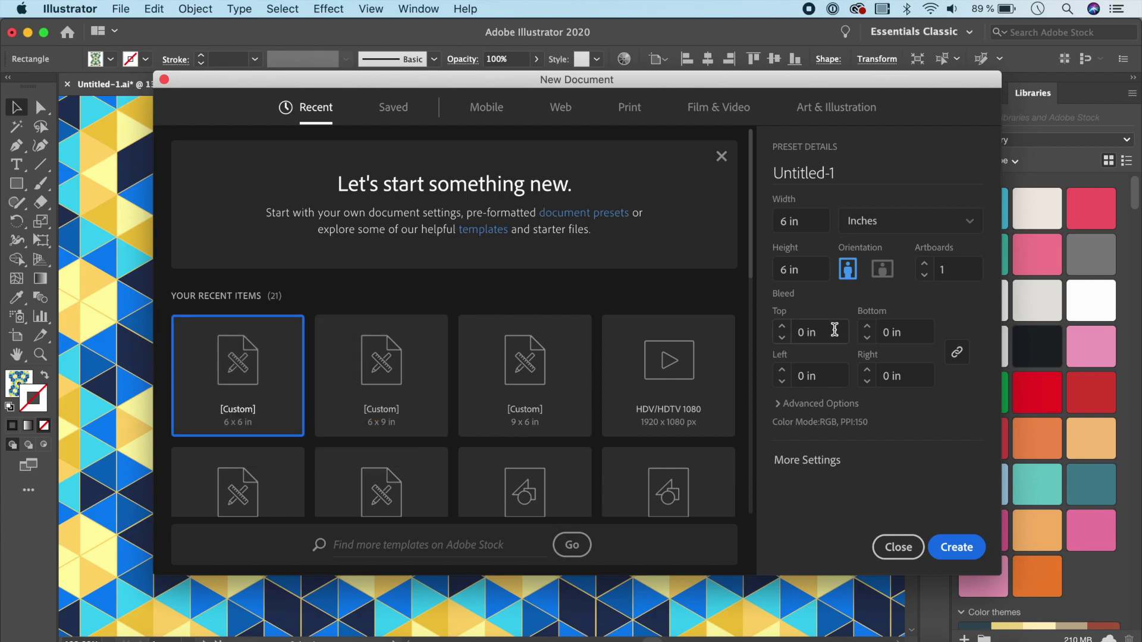
left_click(796, 404)
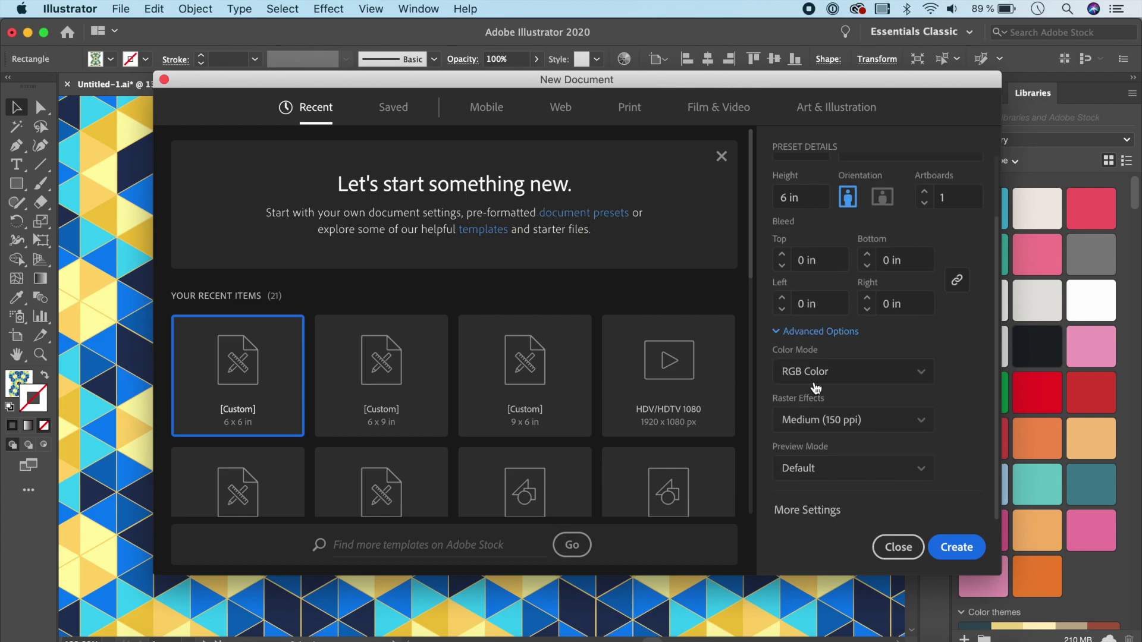
left_click(889, 430)
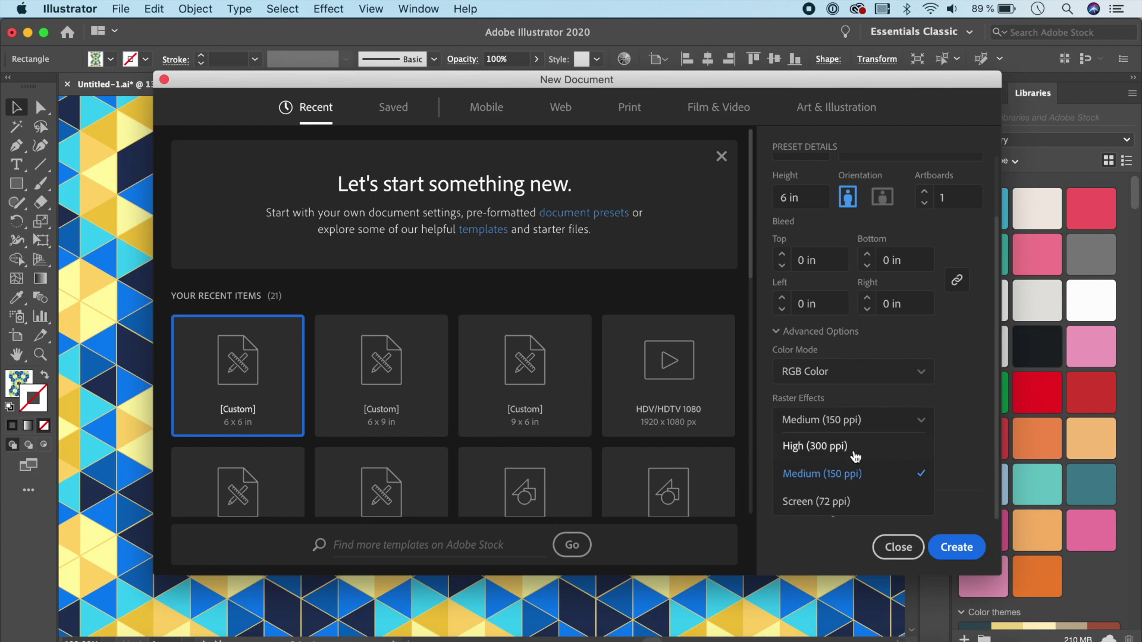
left_click(982, 439)
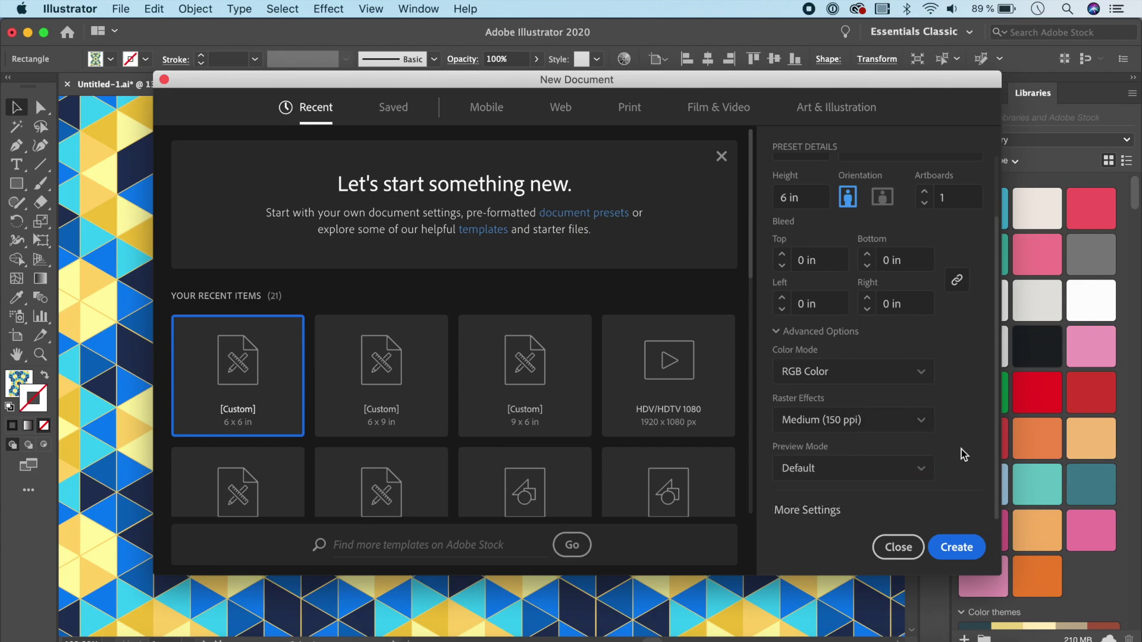
left_click(957, 547)
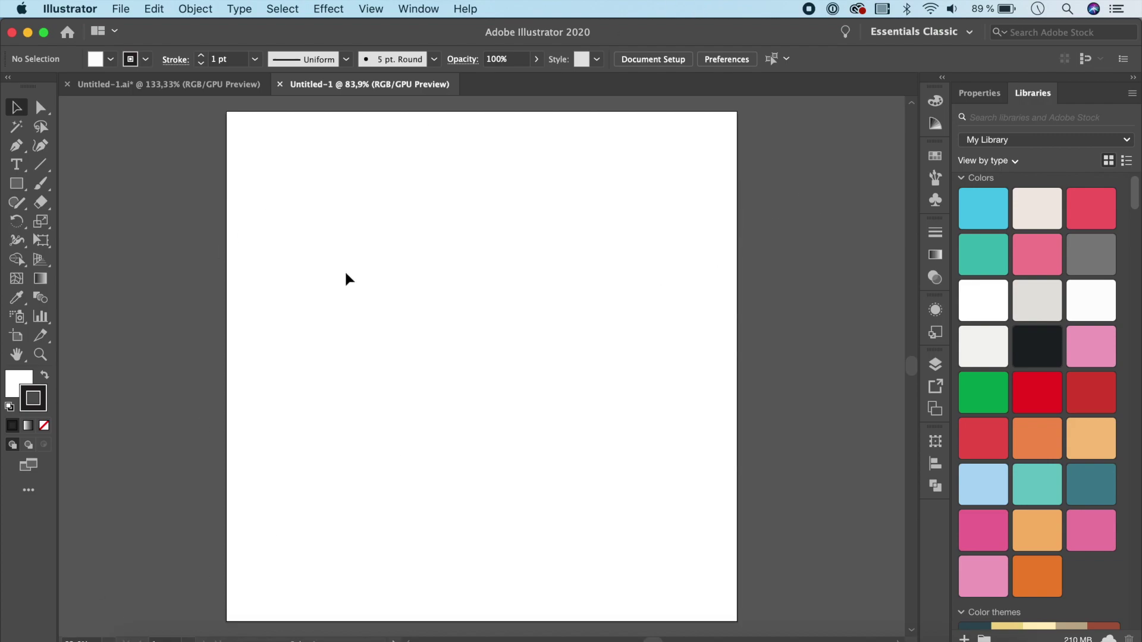
Draw a white rectangle about 7 in wide and tall that overlaps every artboard edge, and roughly centre it over the artboard
scroll(346, 273, "down", 2)
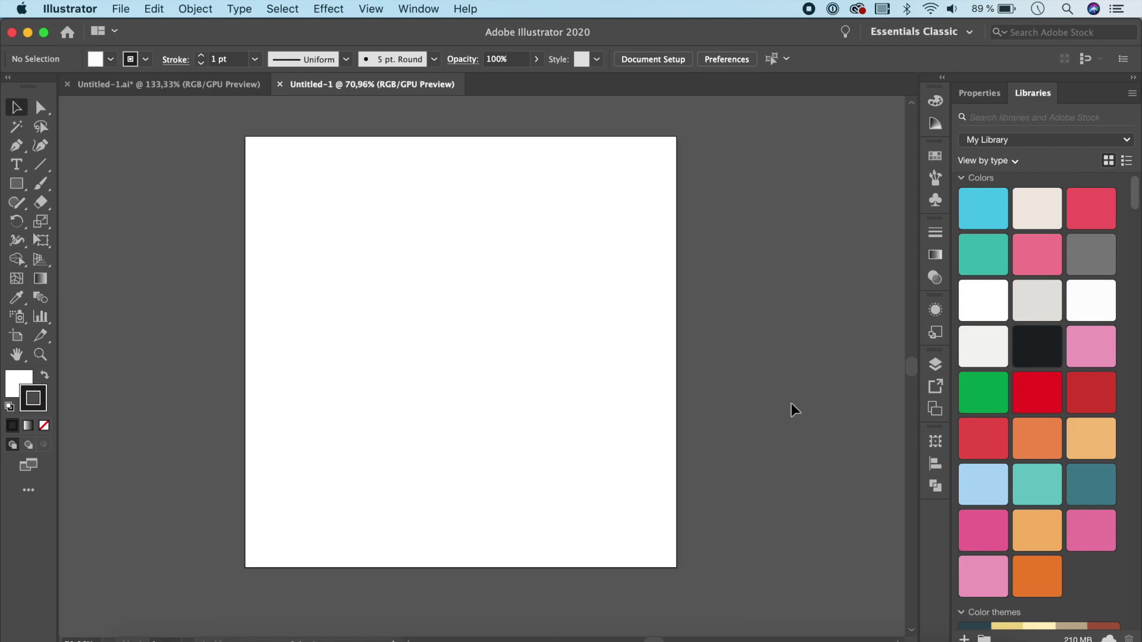
left_click(17, 184)
left_click_drag(212, 115, 707, 595)
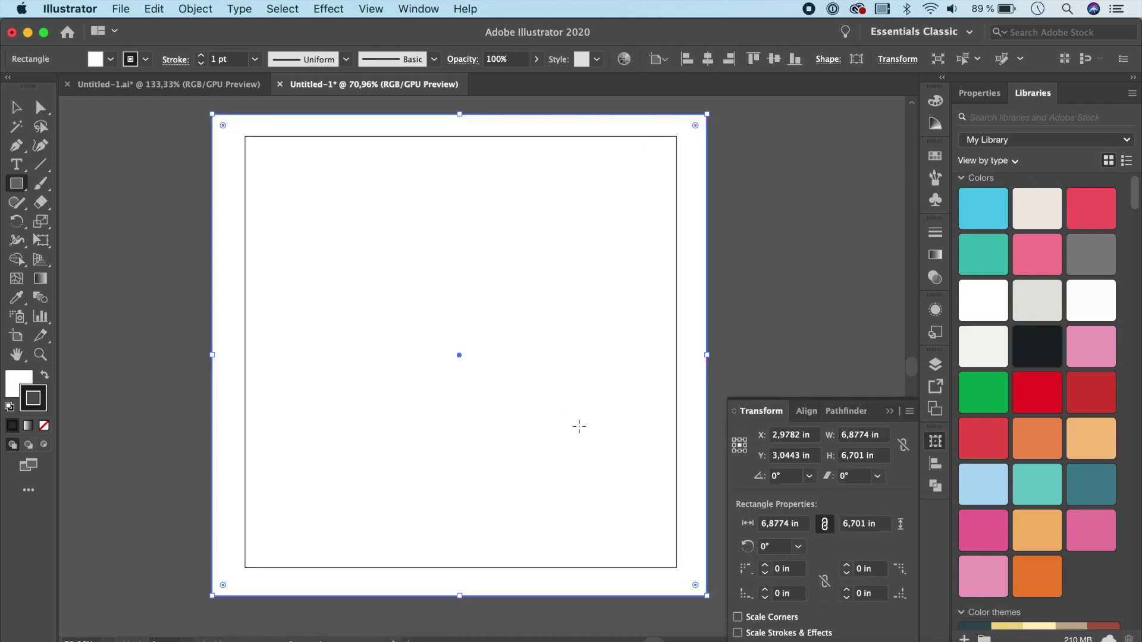
left_click(890, 411)
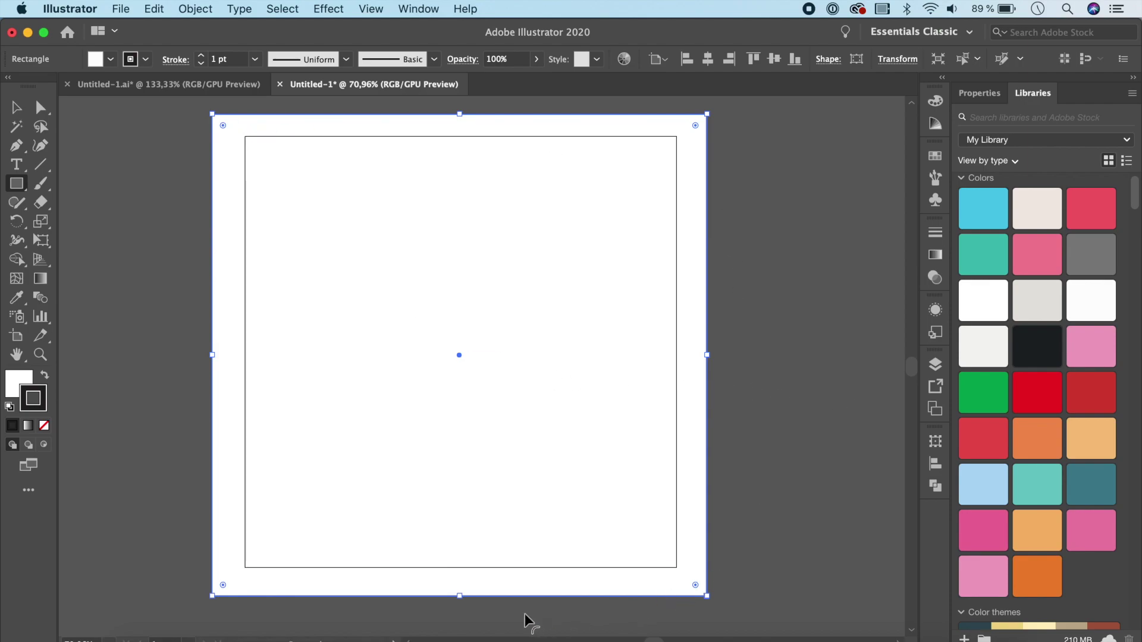
scroll(553, 473, "down", 1)
key("x")
left_click(17, 108)
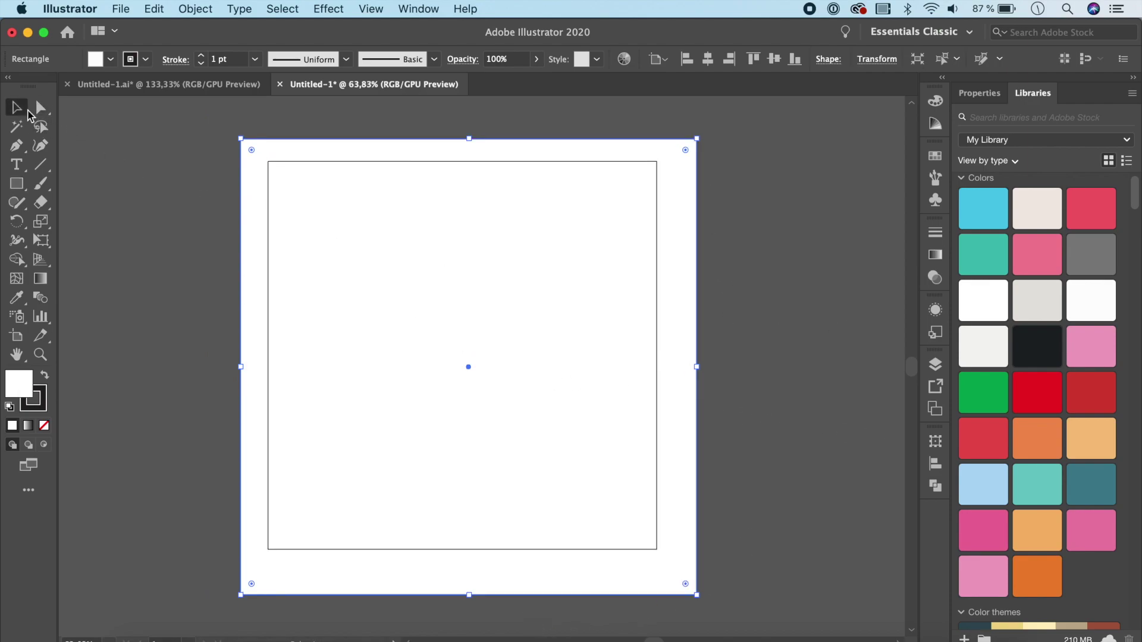
left_click_drag(670, 436, 661, 432)
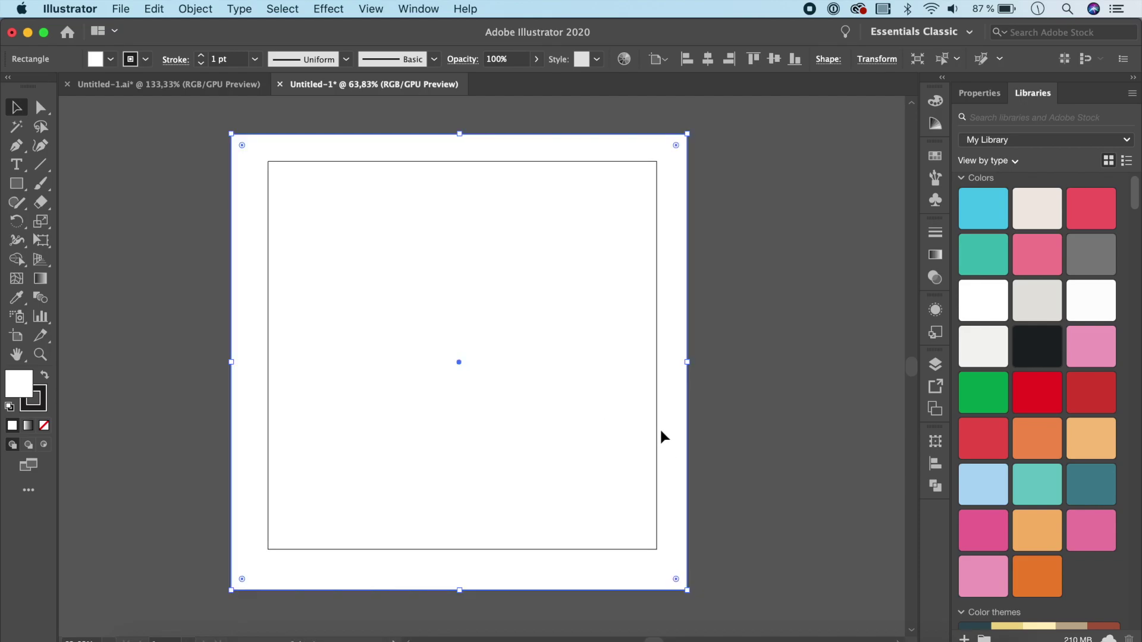
Split the rectangle into a grid of 1 row and 30 columns with a 0 in gutter, with the preview enabled
left_click(189, 10)
mouse_move(270, 361)
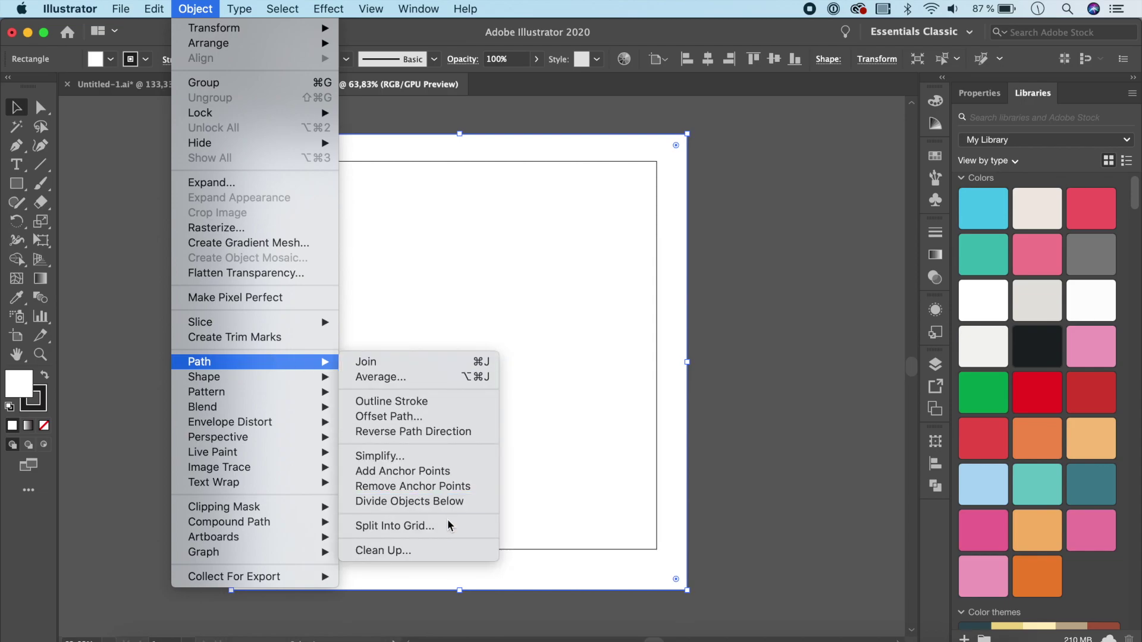
left_click(431, 529)
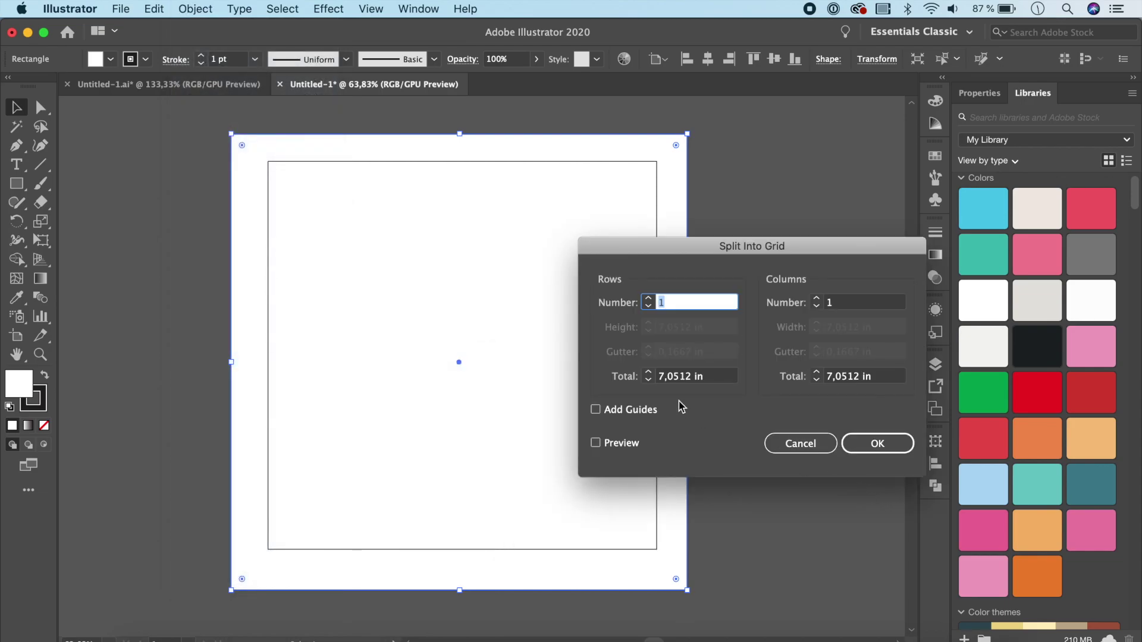
left_click(847, 300)
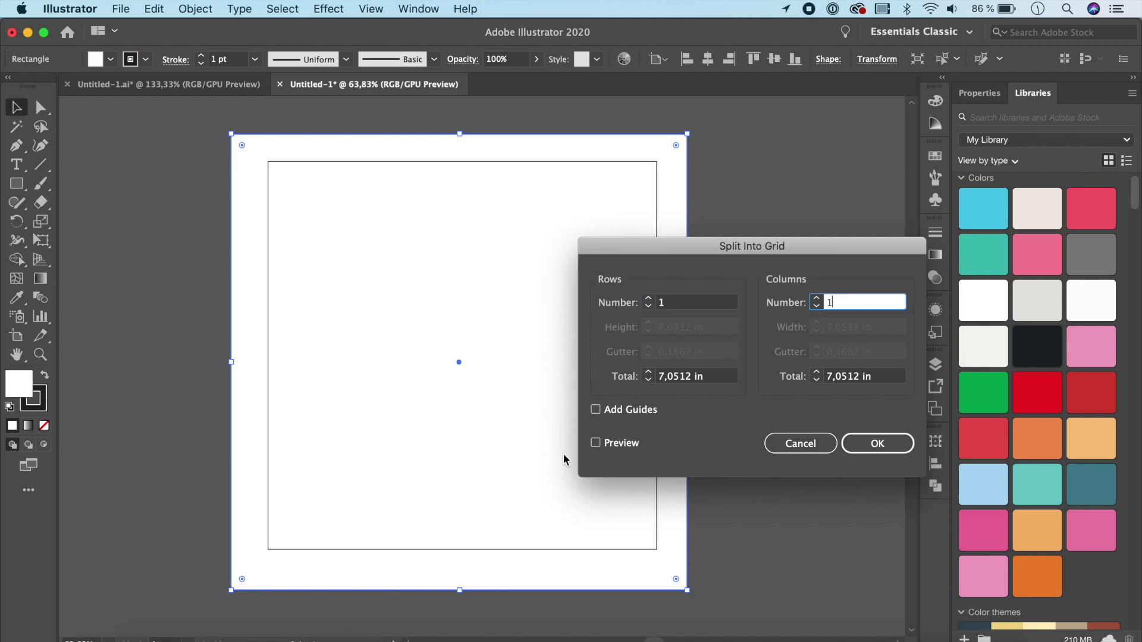
left_click(596, 443)
left_click(895, 296)
key("BackSpace")
type("30")
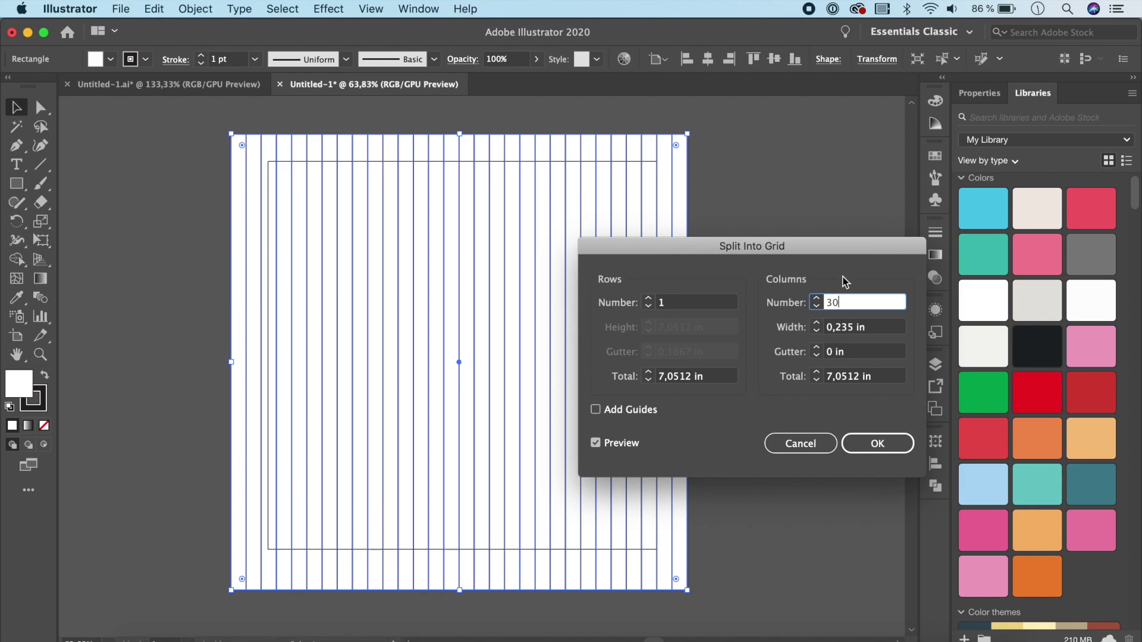
left_click(881, 443)
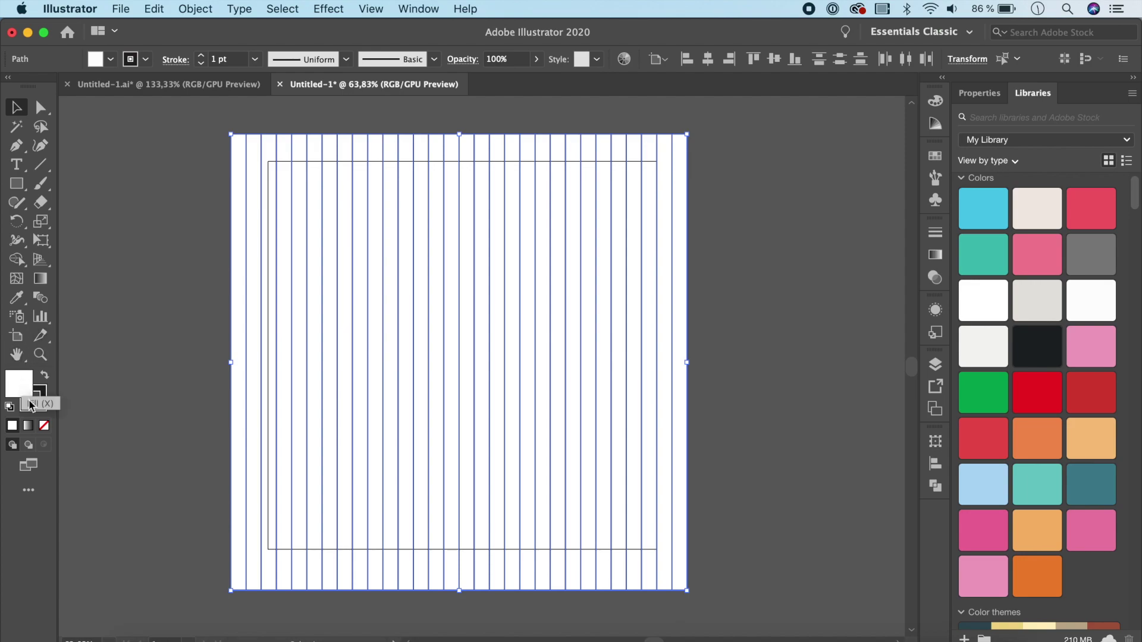
Remove the fill from the column strips and paste a copy of them in place in front
left_click(44, 426)
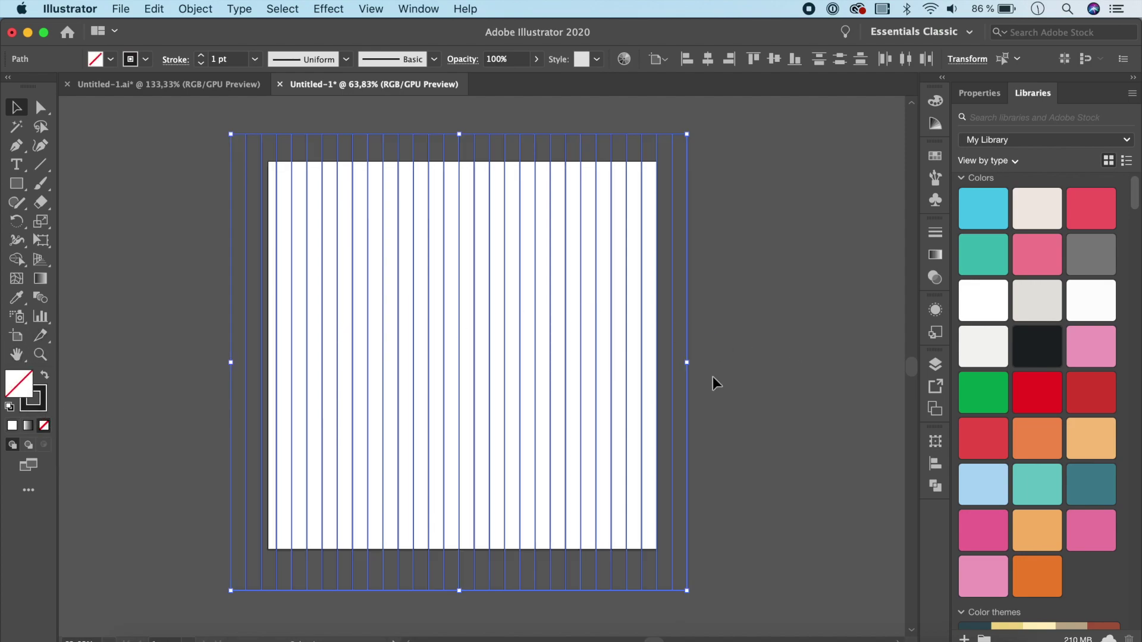
key("super+c")
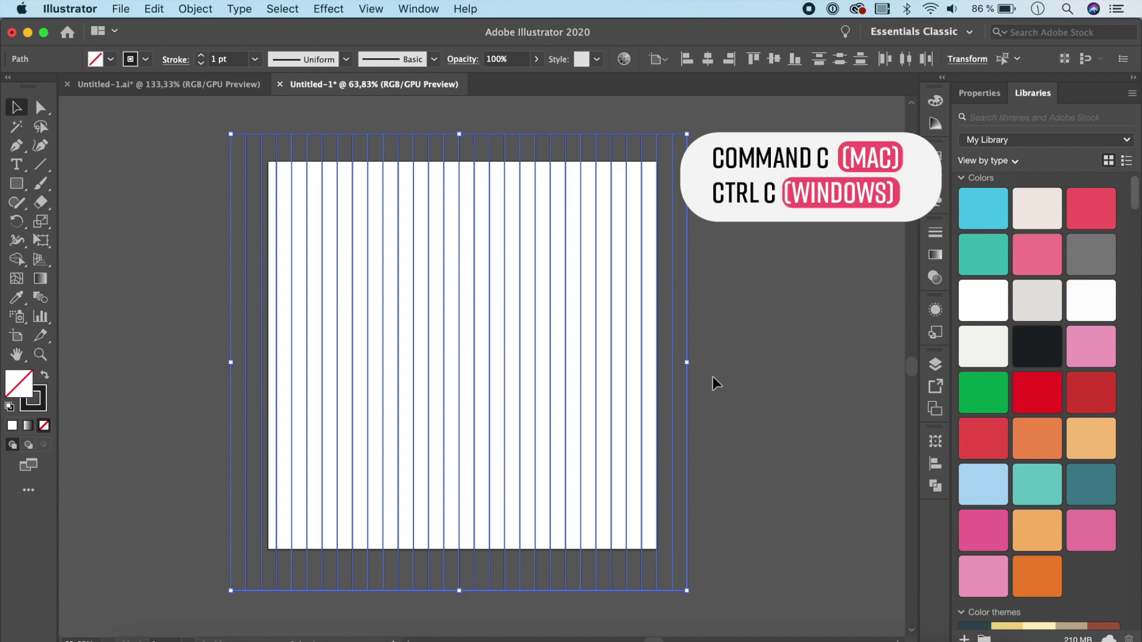
key("super+f")
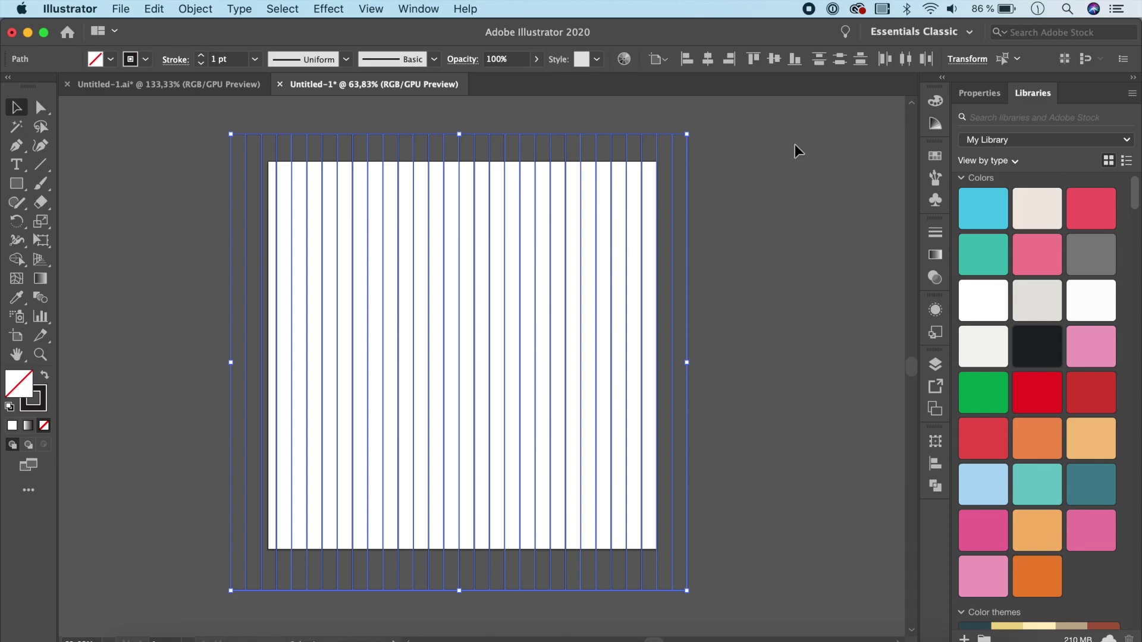
Rotate the pasted strips to 60° and flip an in-place copy of them horizontally to form a triangular grid
left_click(963, 96)
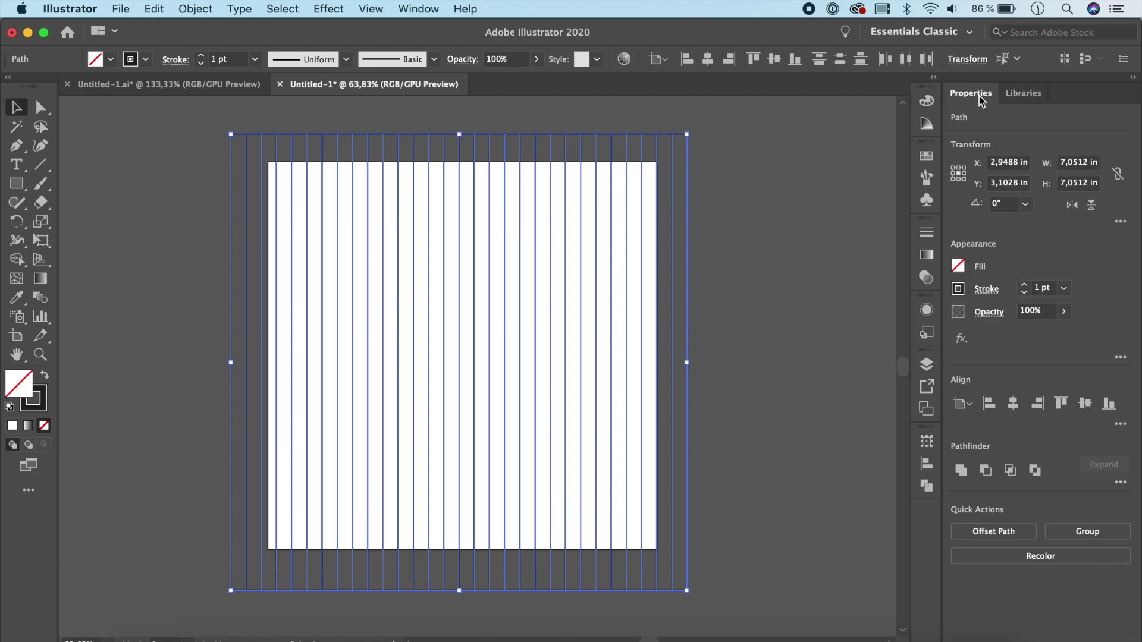
left_click(419, 9)
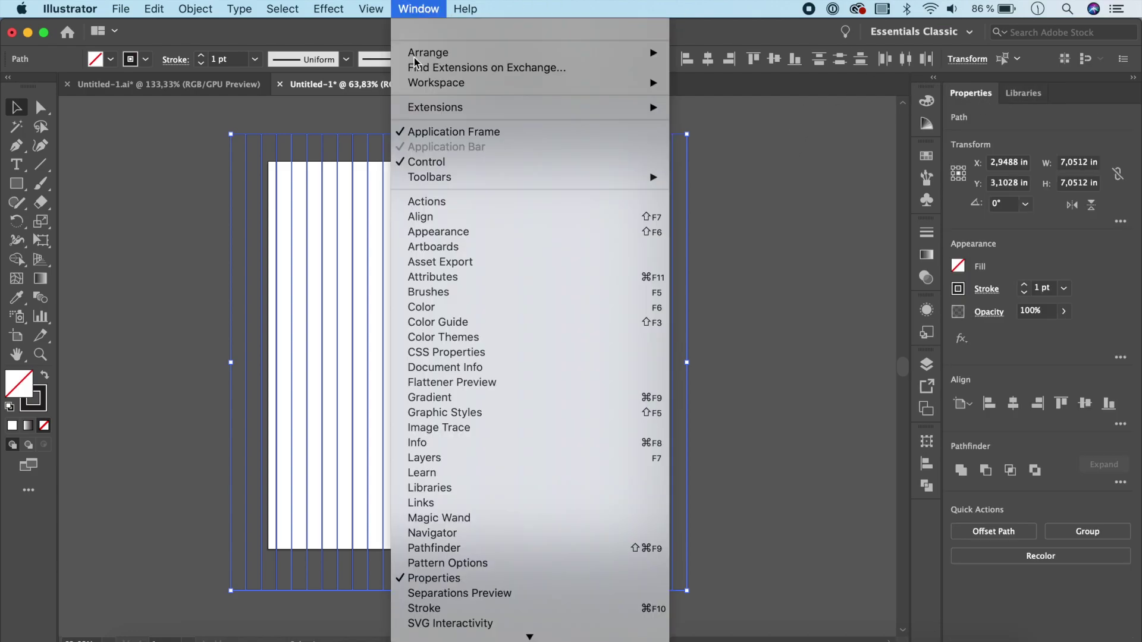
left_click(987, 203)
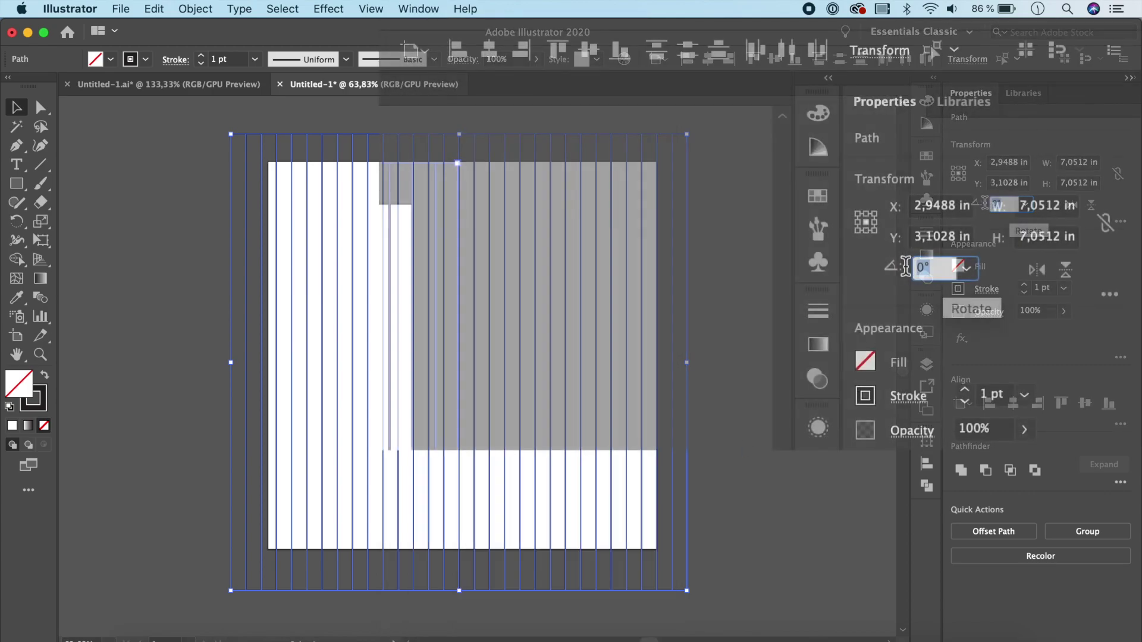
type("60")
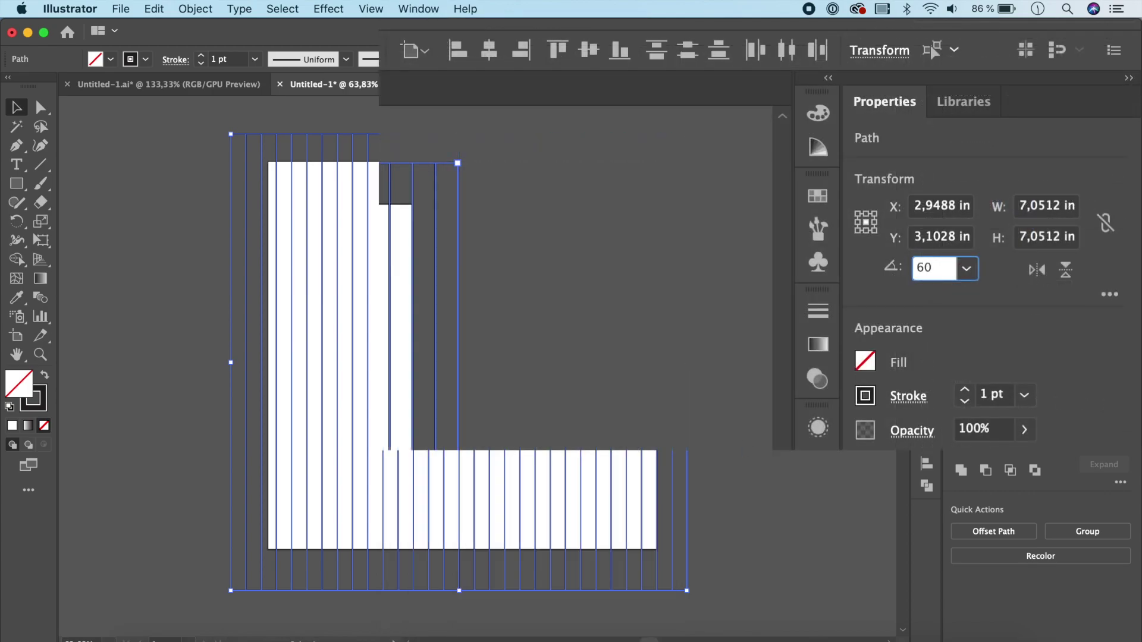
key("Return")
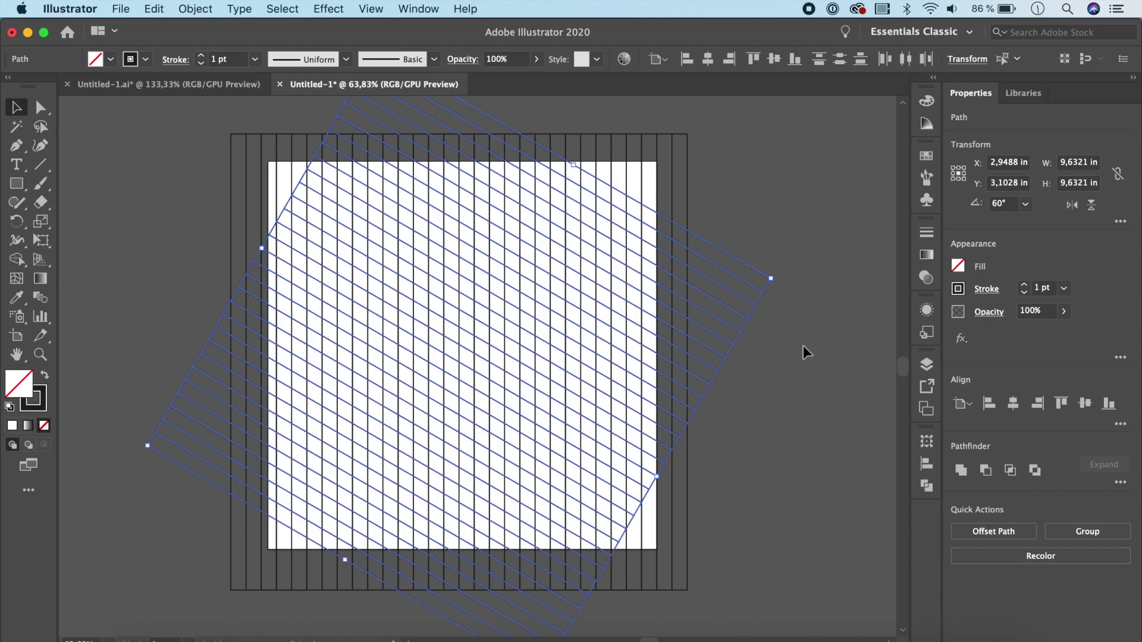
left_click(1073, 206)
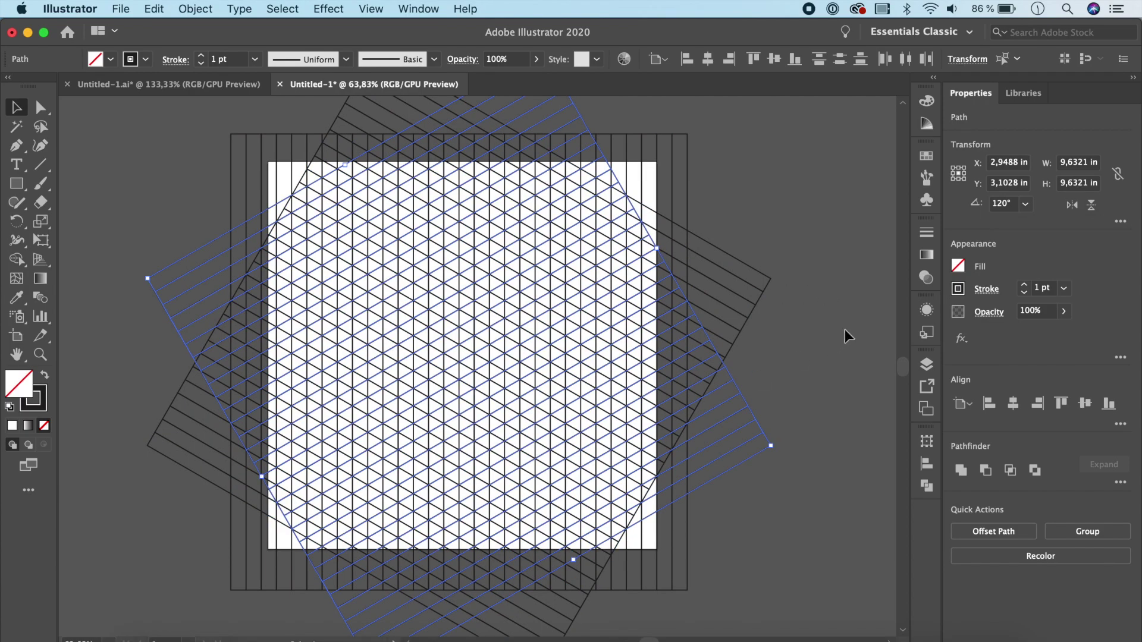
Scale all three strip sets together proportionally from their centre to about 11.35 in wide and tall
scroll(845, 329, "down", 3)
scroll(845, 329, "right", 2)
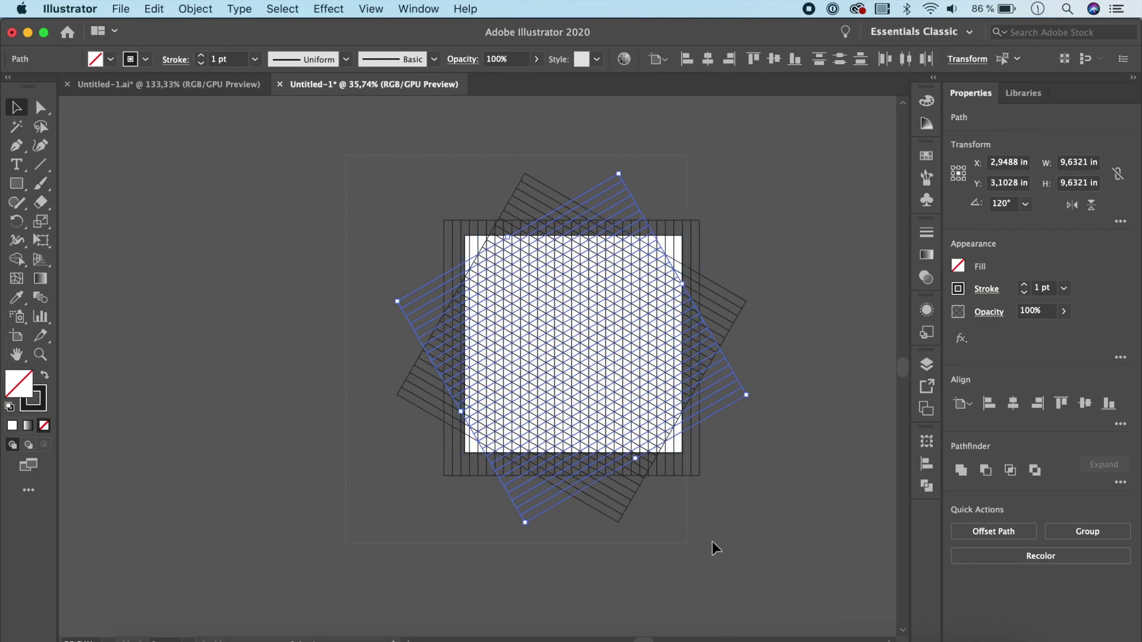
key("super+a")
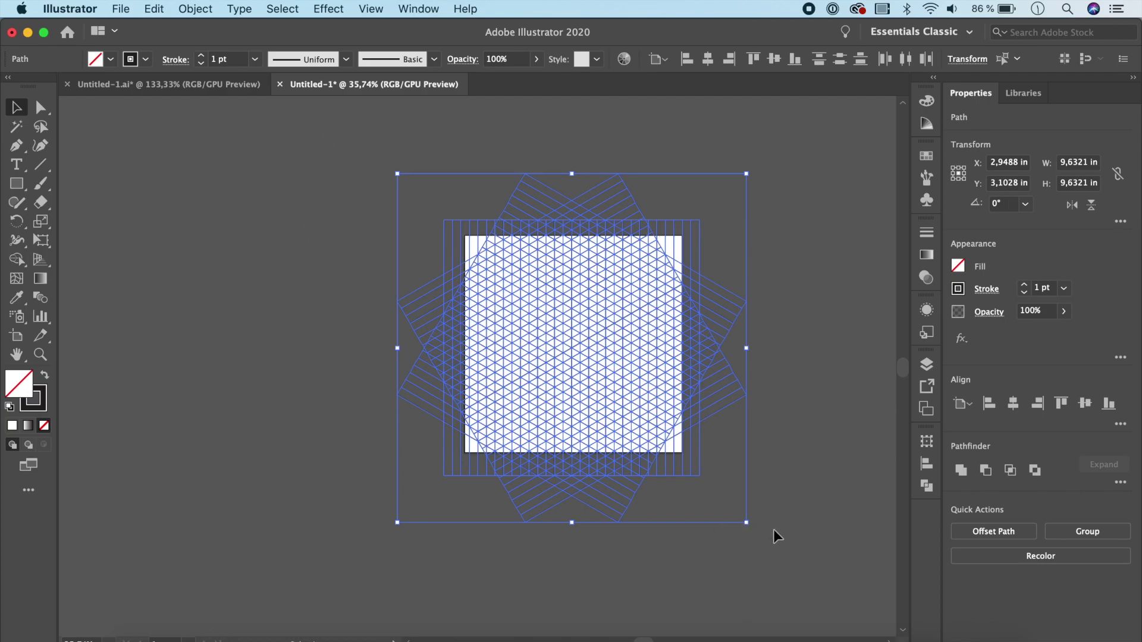
left_click_drag(746, 525, 747, 525)
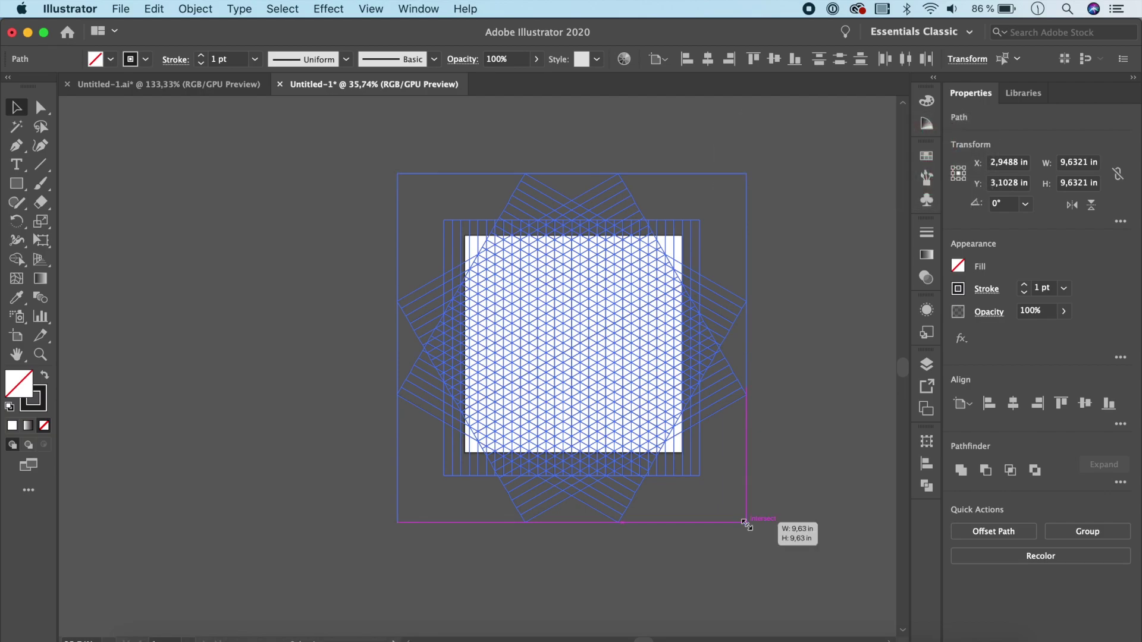
left_click_drag(746, 525, 777, 554)
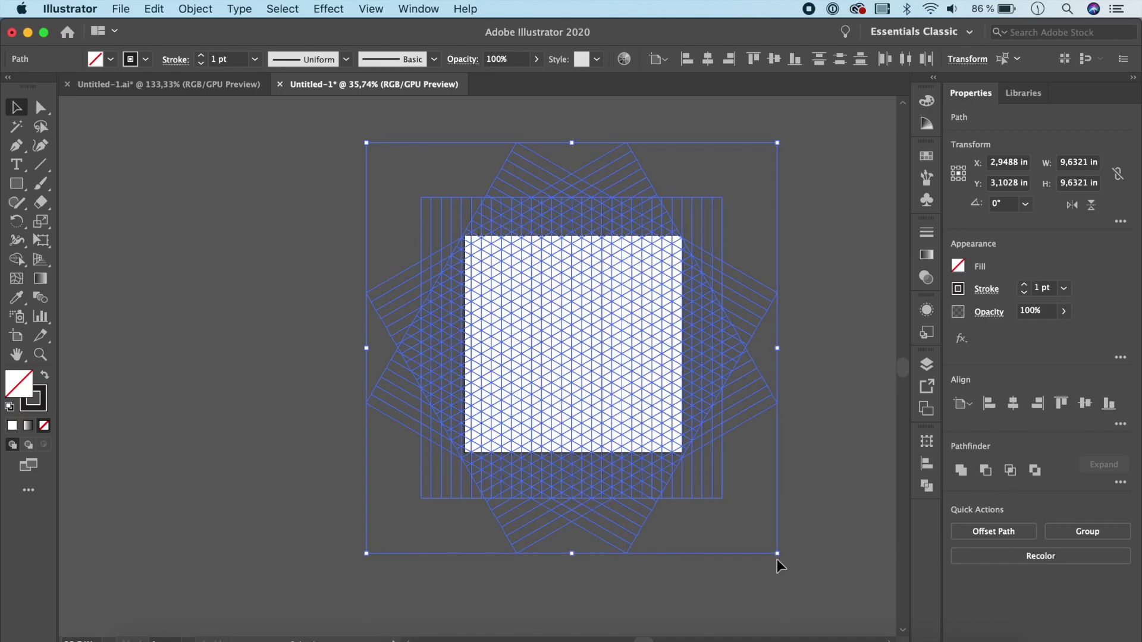
left_click(822, 525)
Set the stroke weight of the whole triangular grid to 0.25 pt and deselect it
scroll(823, 525, "down", 2)
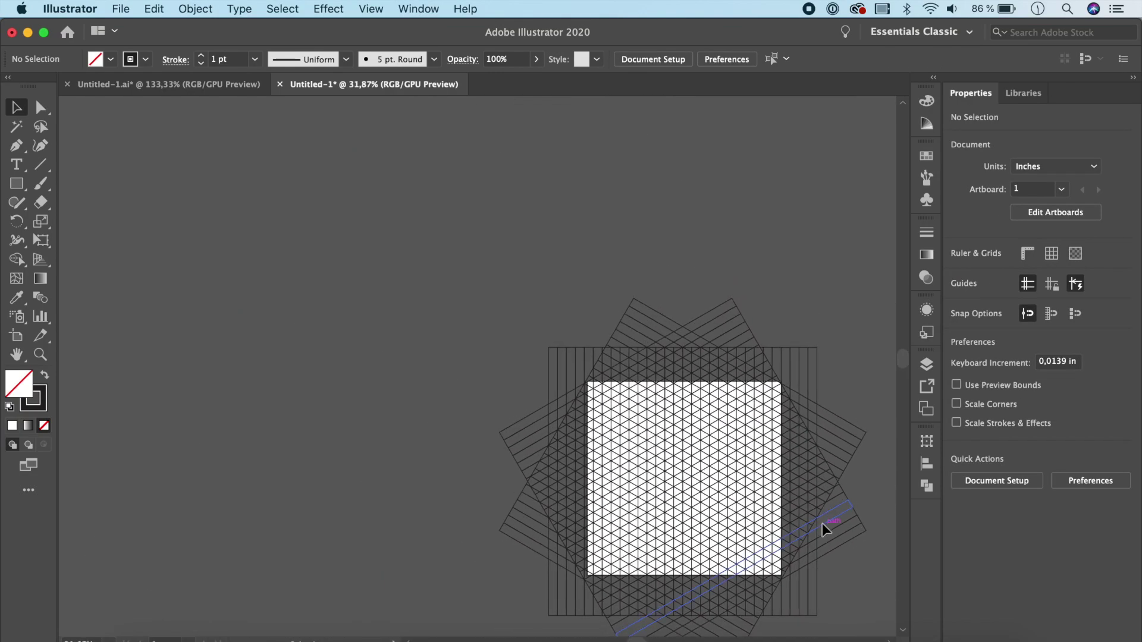
scroll(760, 629, "down", 3)
key("super+a")
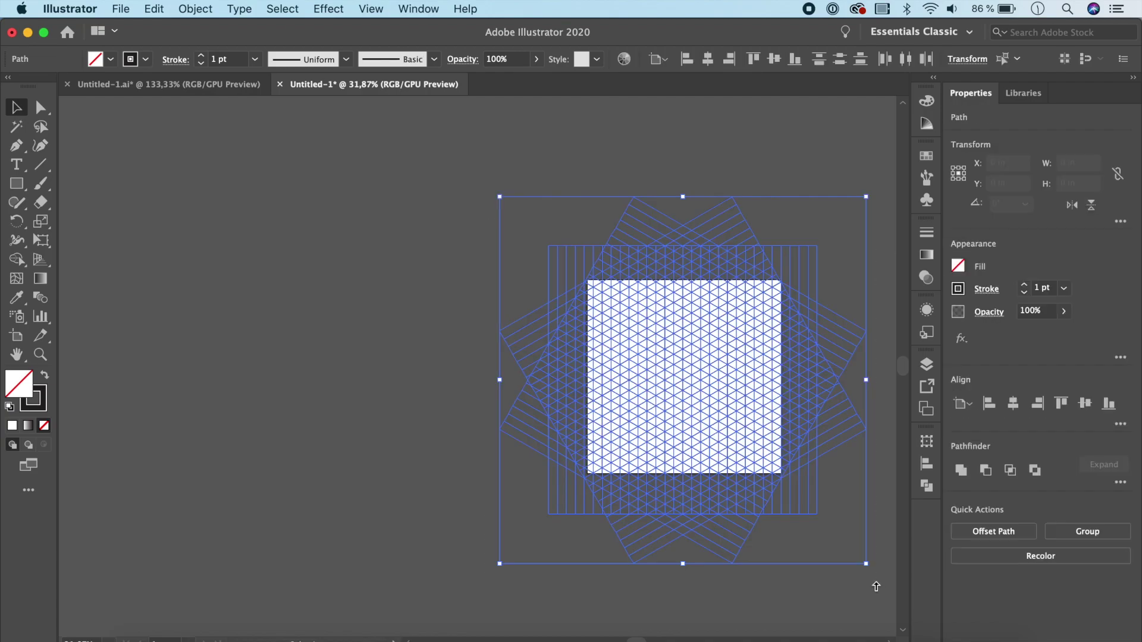
scroll(796, 547, "right", 5)
scroll(796, 548, "up", 2)
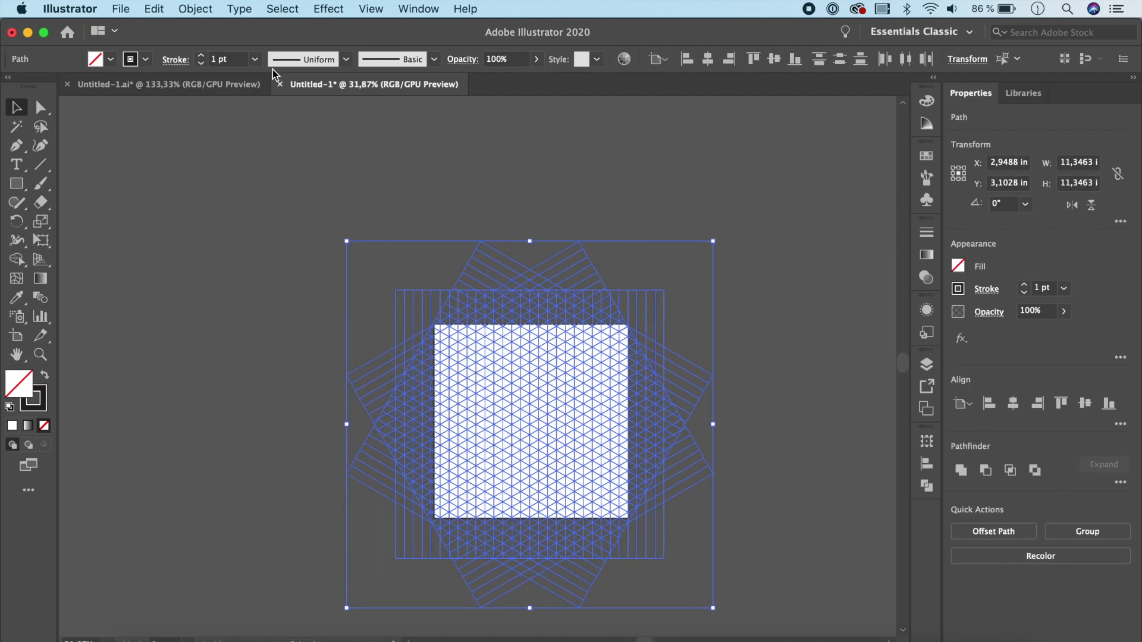
left_click(255, 60)
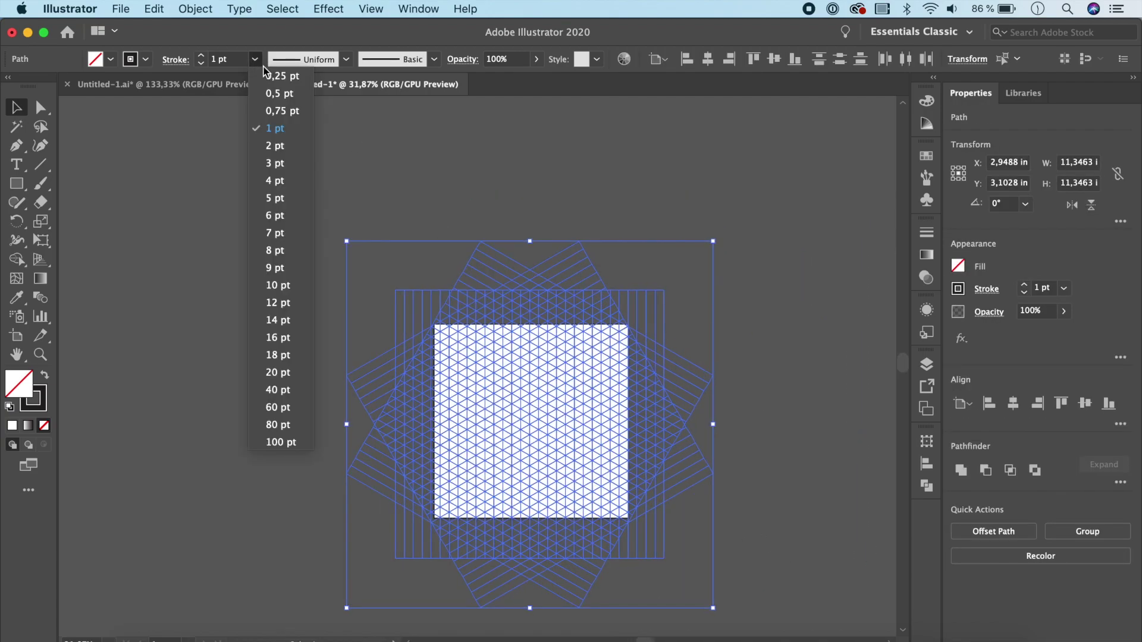
left_click(267, 69)
left_click(793, 399)
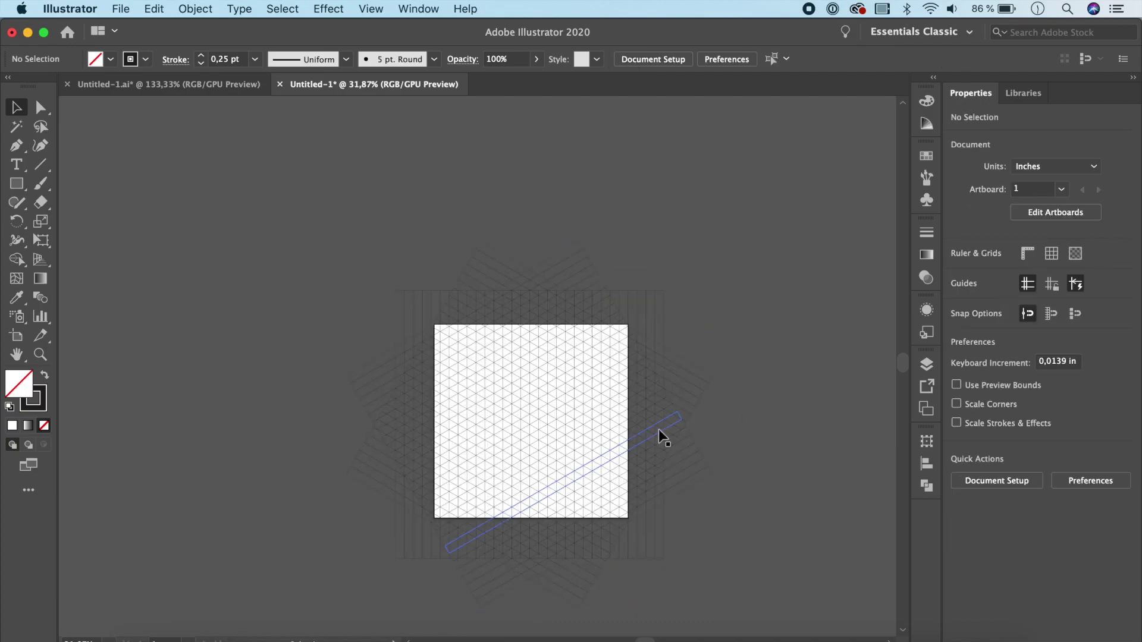
scroll(658, 429, "up", 5)
scroll(659, 430, "down", 3)
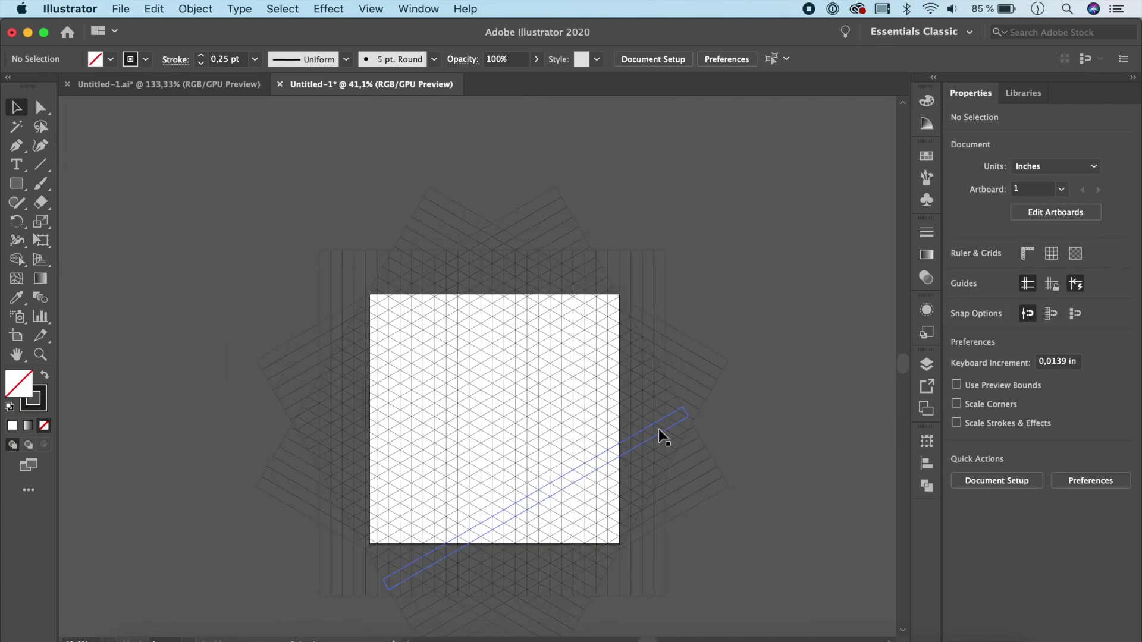
Copy the hexagon pattern and six colour squares from Untitled-1.ai into the grid document, placing them on either side of the artboard
scroll(658, 429, "down", 3)
scroll(657, 425, "up", 3)
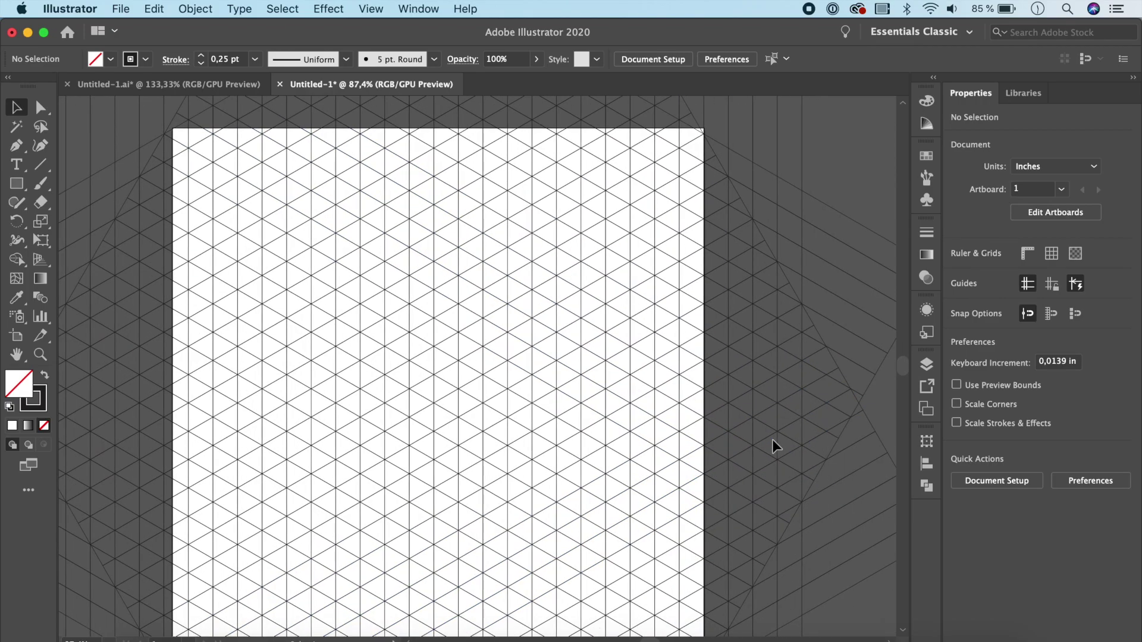
left_click(169, 83)
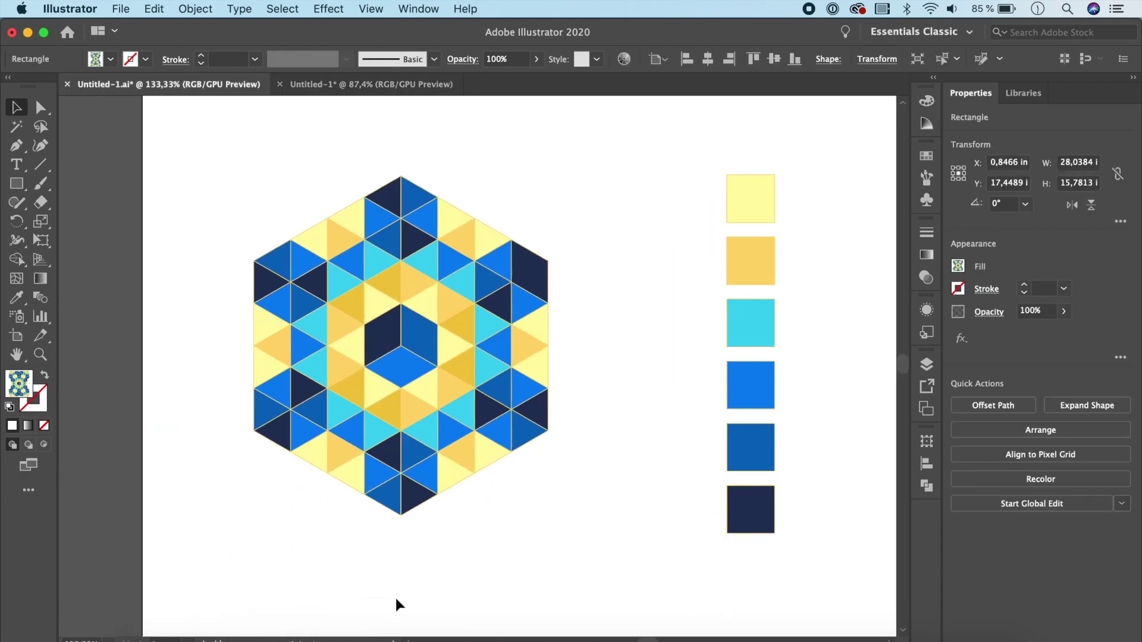
scroll(540, 570, "up", 2)
left_click_drag(195, 178, 801, 603)
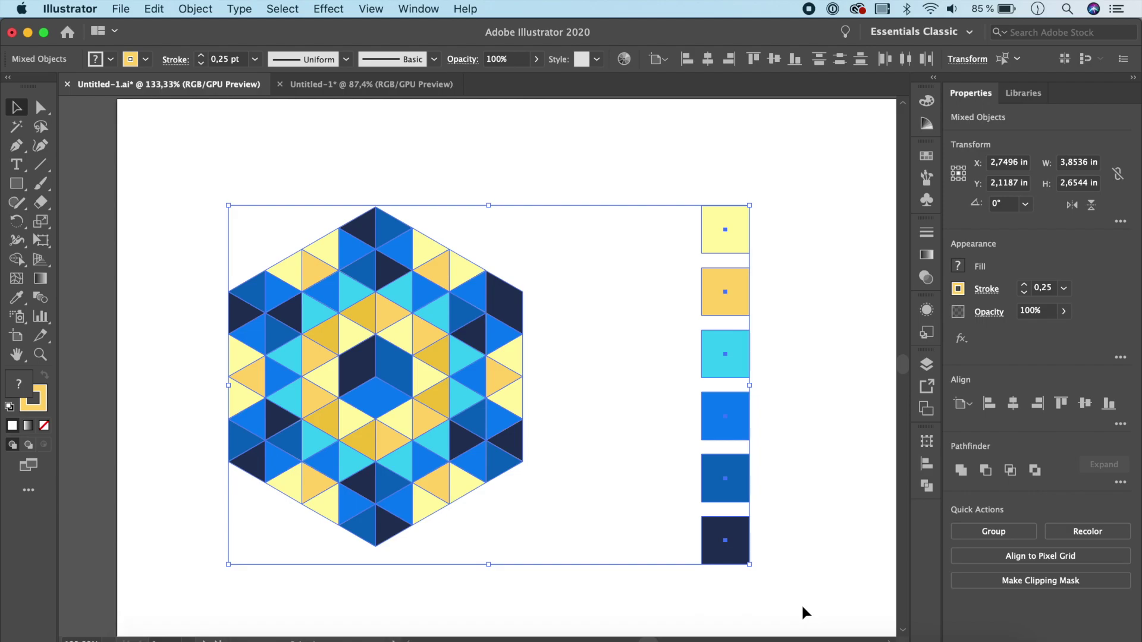
left_click(383, 84)
scroll(697, 351, "down", 3)
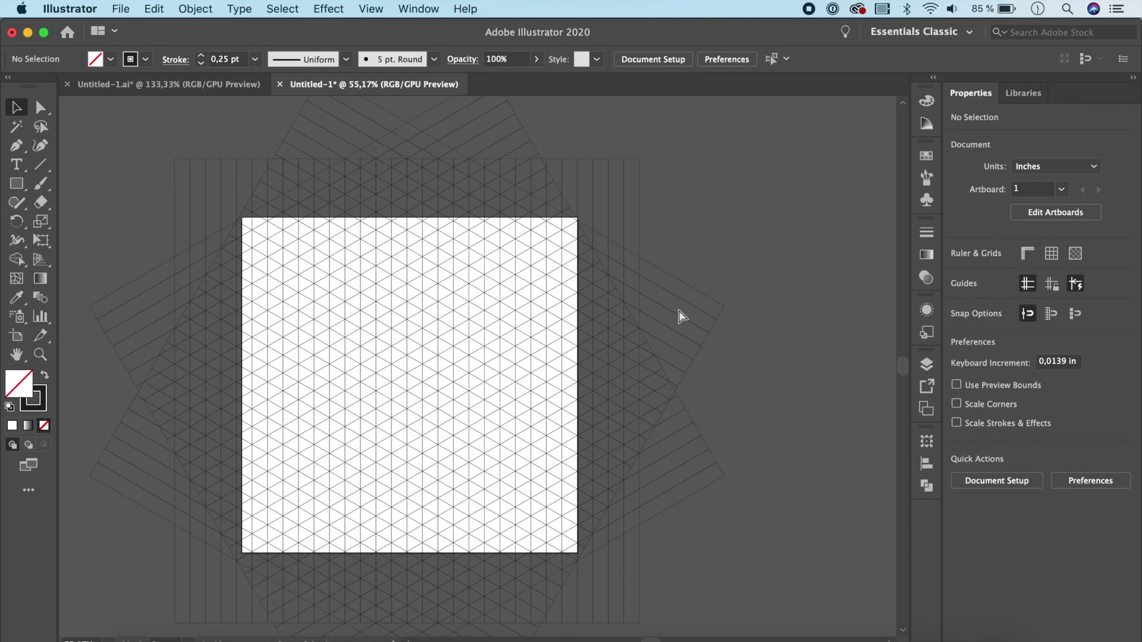
key("super+v")
key("super+a")
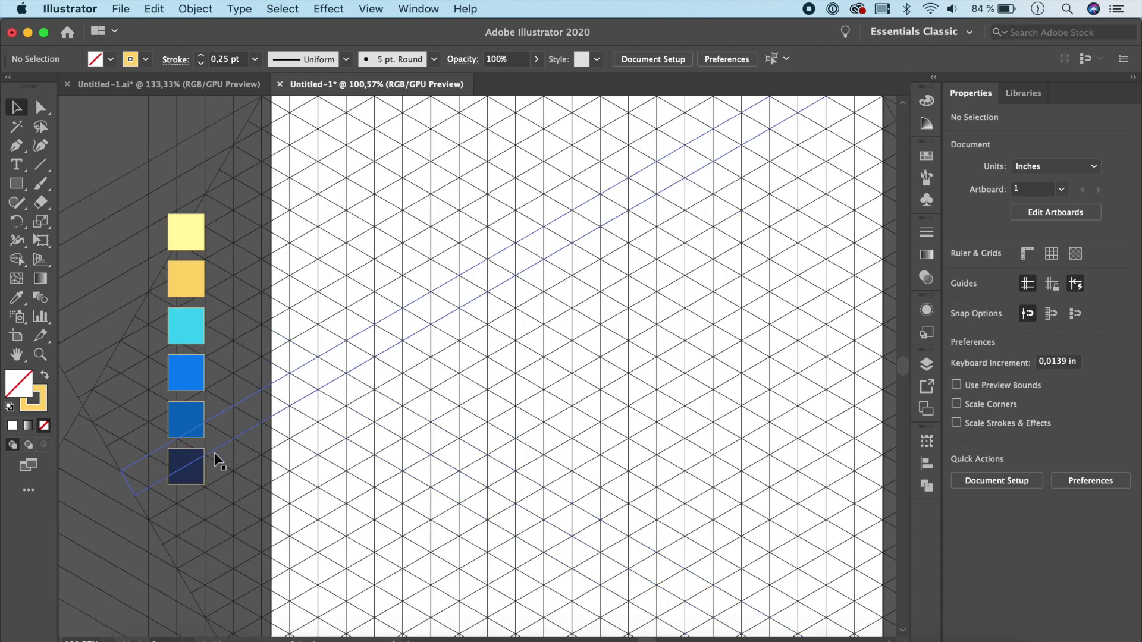
Look up the hex code of the light yellow square's fill in the Color Picker, leaving the colour as it is
scroll(674, 418, "down", 1)
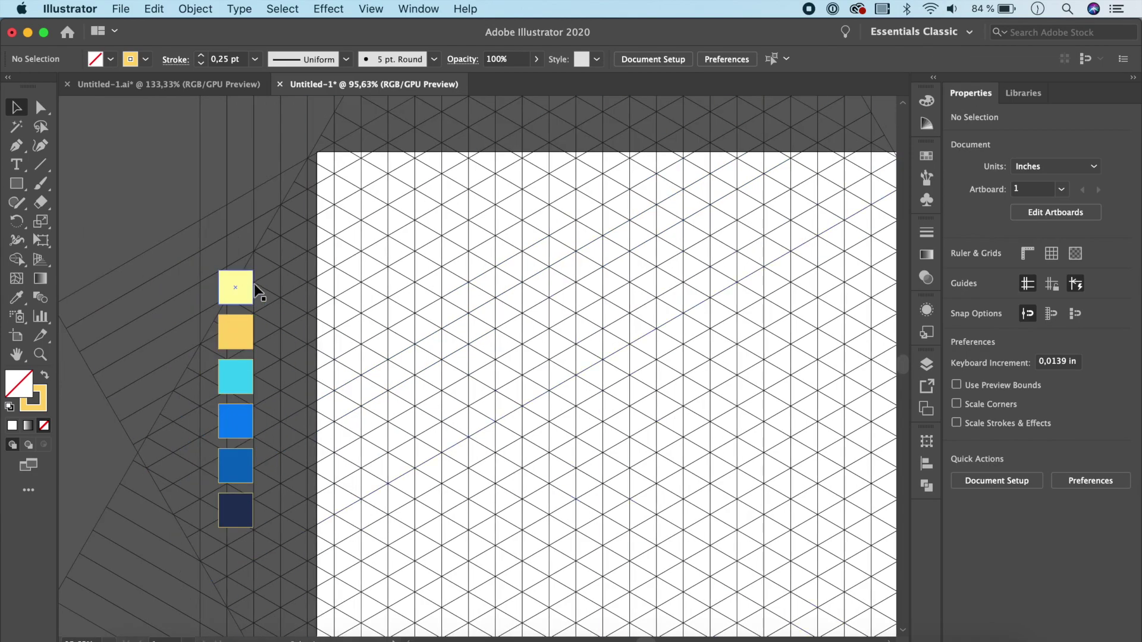
left_click(237, 294)
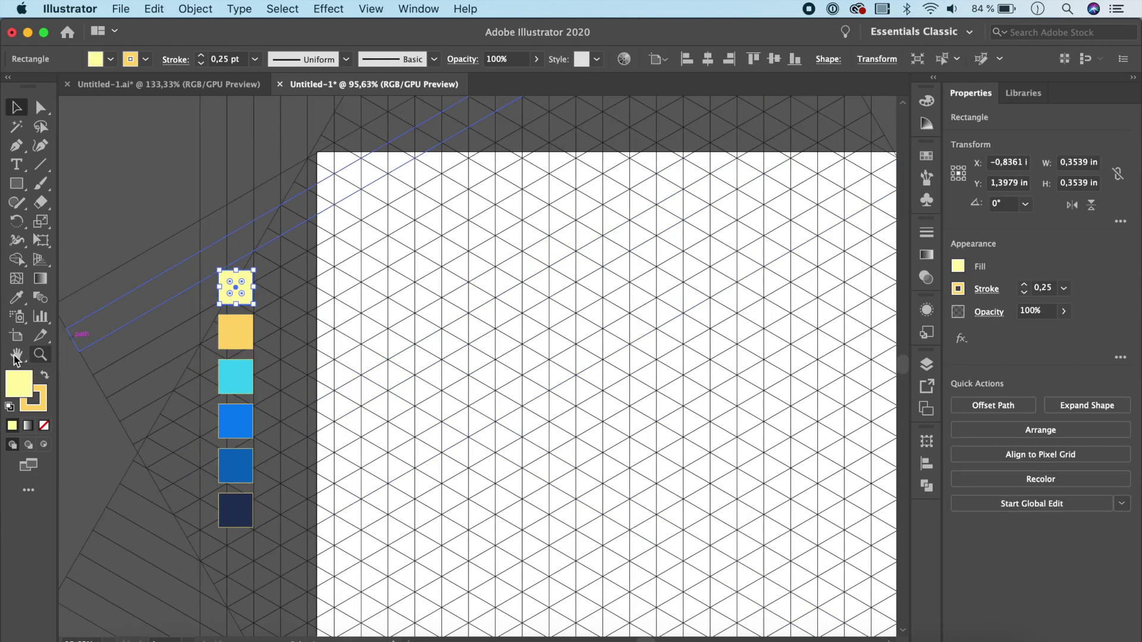
double_click(16, 392)
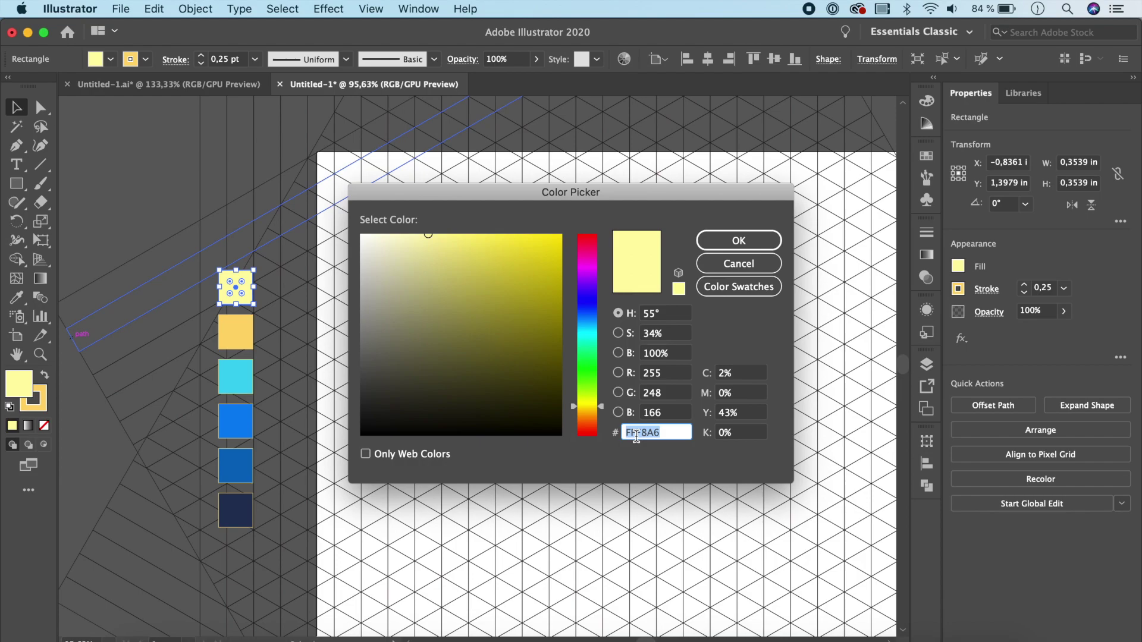
left_click(712, 265)
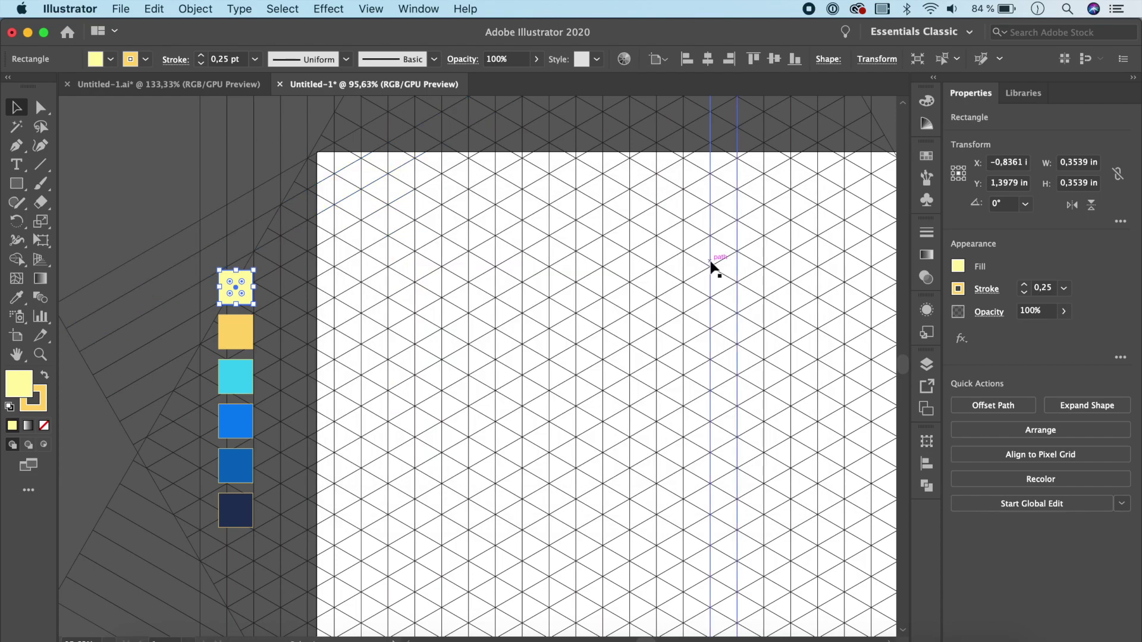
scroll(798, 492, "down", 2)
left_click(796, 509)
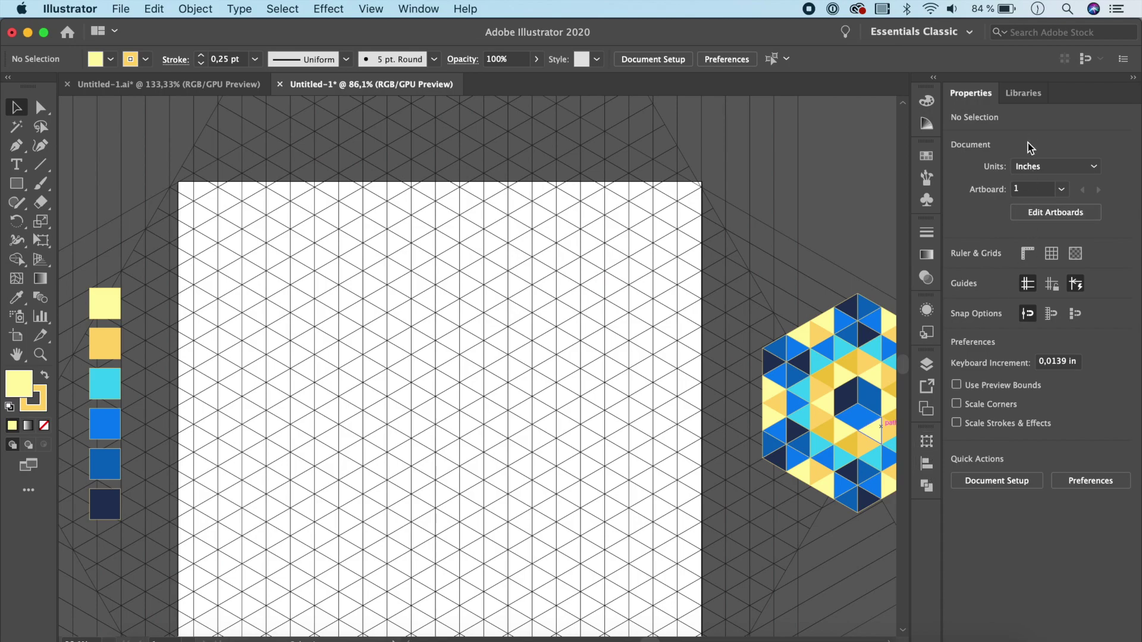
Show the colour themes in My Library and group the six colour squares beside the artboard
left_click(1025, 95)
scroll(1002, 448, "down", 10)
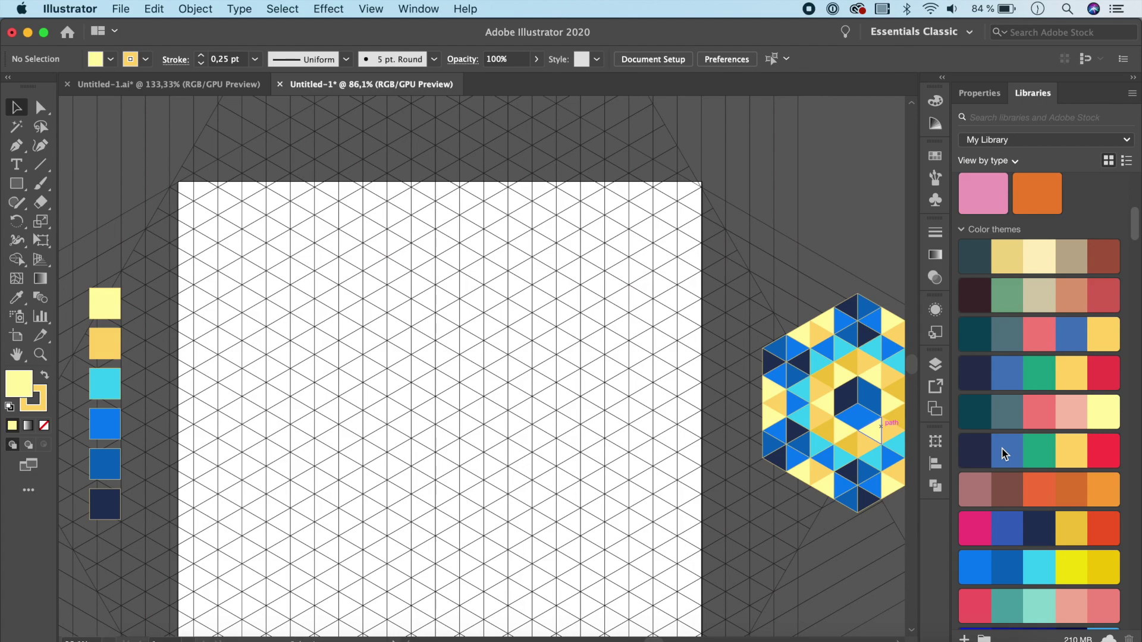
scroll(1004, 454, "down", 1)
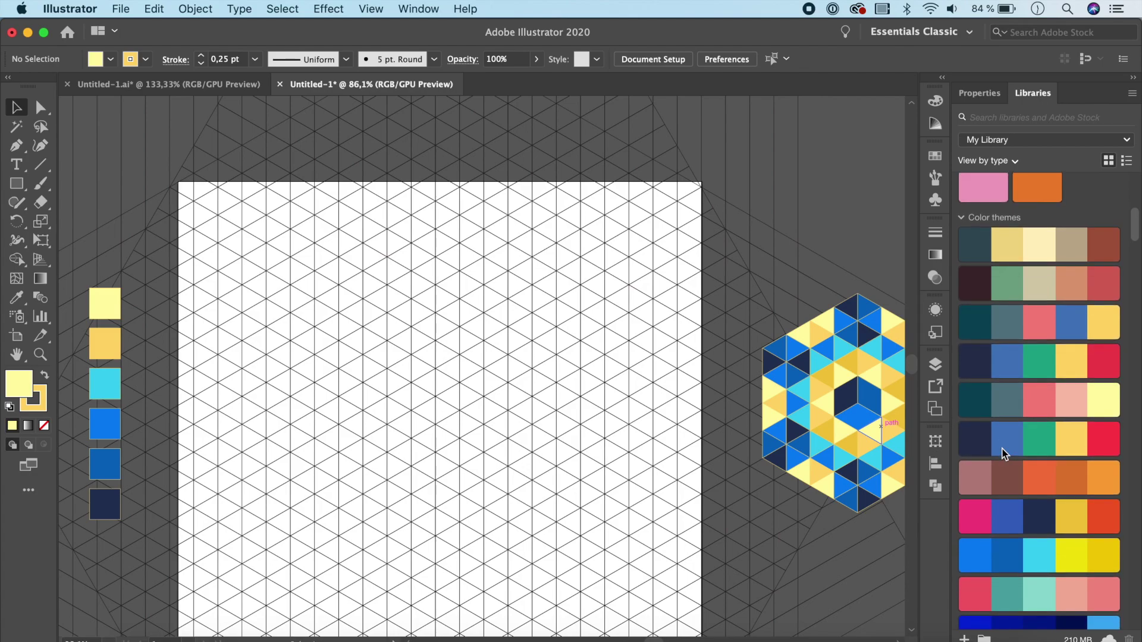
left_click(119, 386)
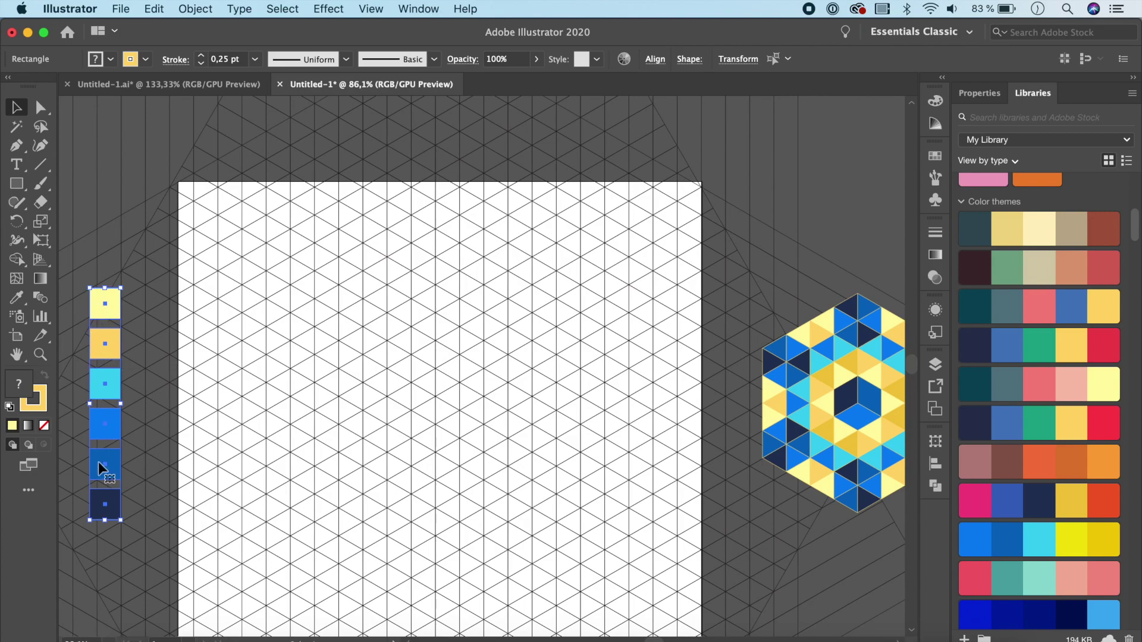
left_click(855, 549)
Examine the blue and navy colour squares and their outlines up close
scroll(854, 549, "down", 3)
scroll(855, 549, "left", 1)
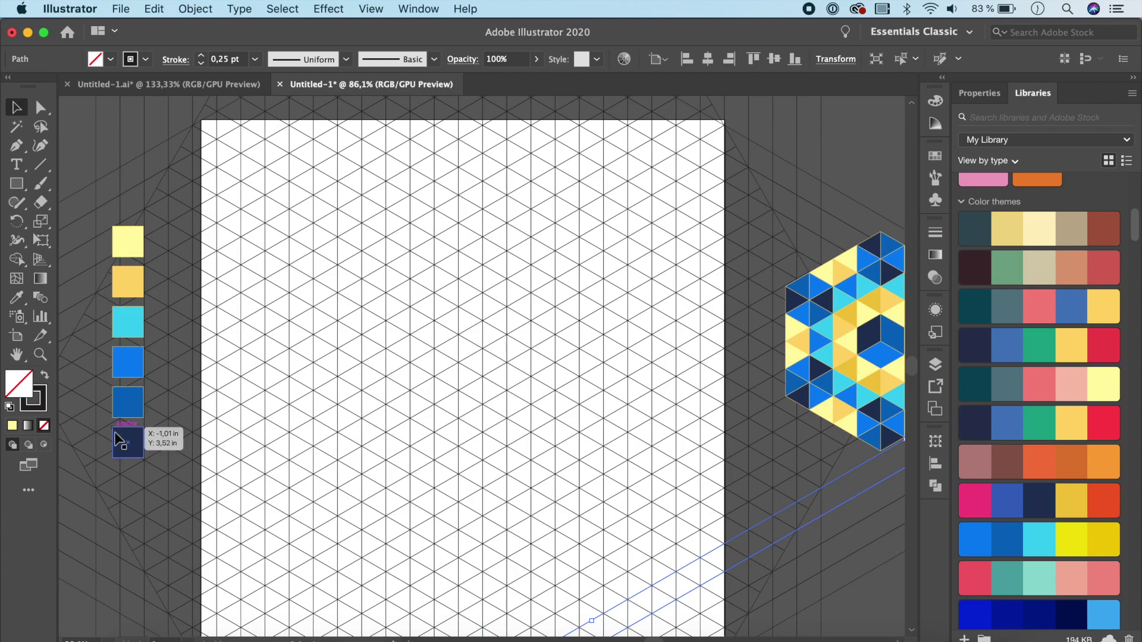
scroll(139, 425, "up", 10)
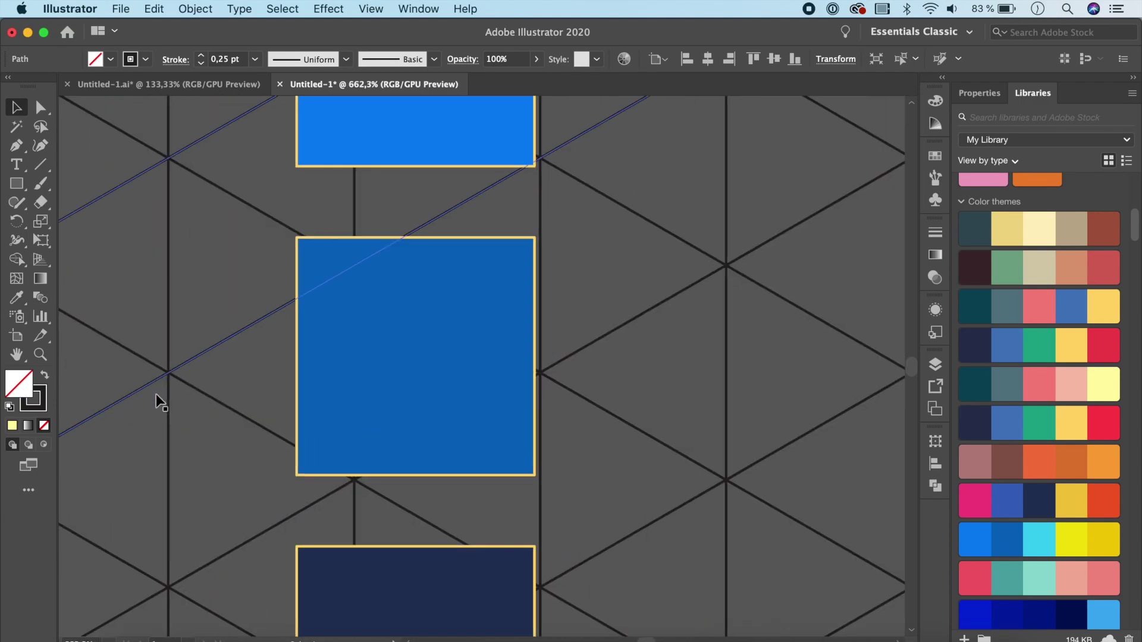
left_click(156, 395)
scroll(415, 578, "down", 3)
scroll(416, 579, "right", 1)
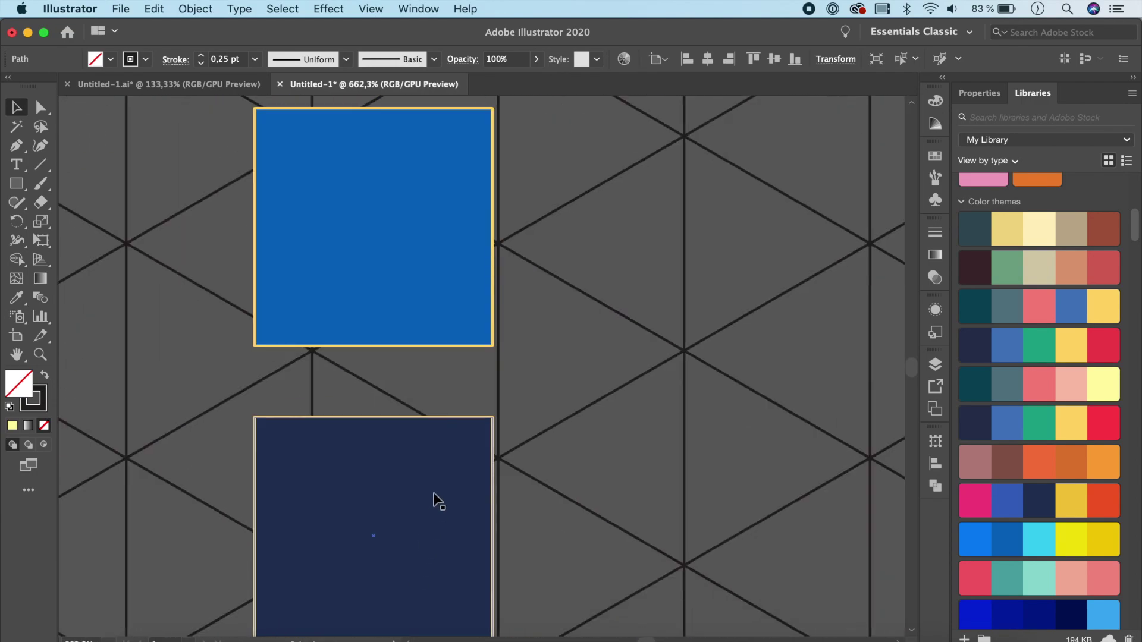
scroll(434, 498, "down", 10)
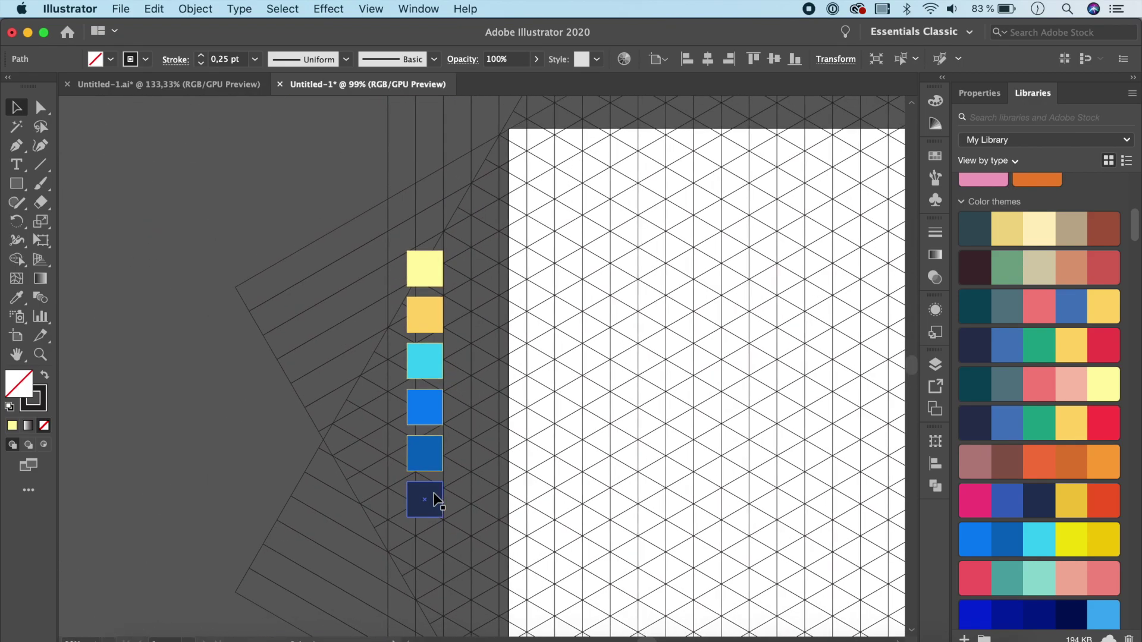
scroll(436, 501, "right", 3)
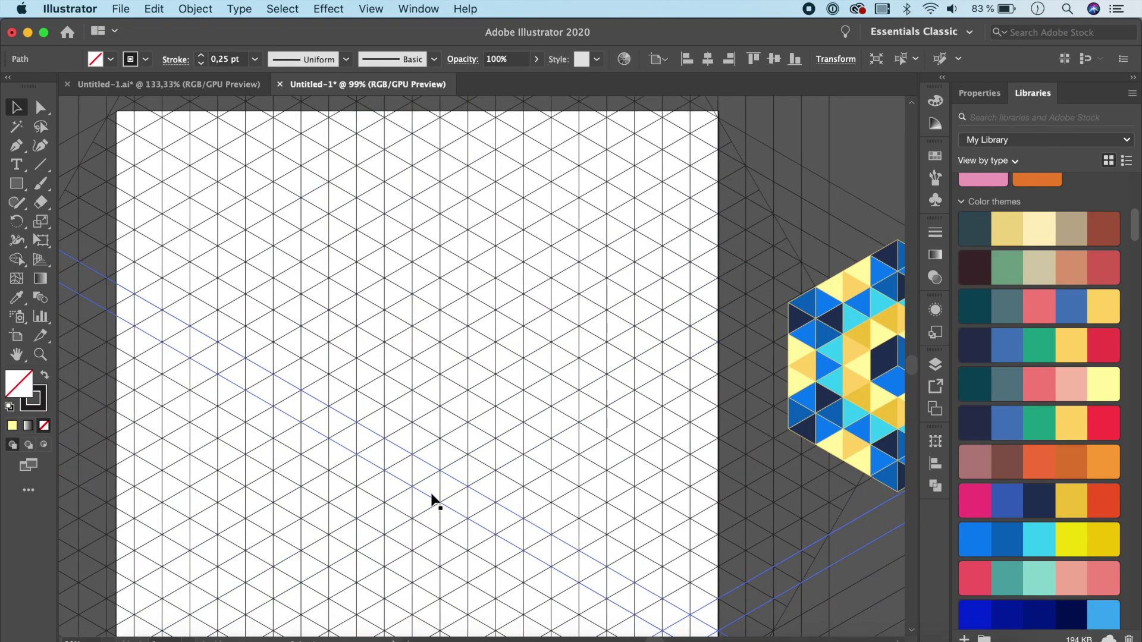
Move the sample hexagon pattern onto the upper-right area of the artboard to compare it with the grid
scroll(436, 500, "down", 2)
left_click_drag(816, 455, 534, 358)
scroll(715, 472, "up", 5)
scroll(714, 473, "down", 4)
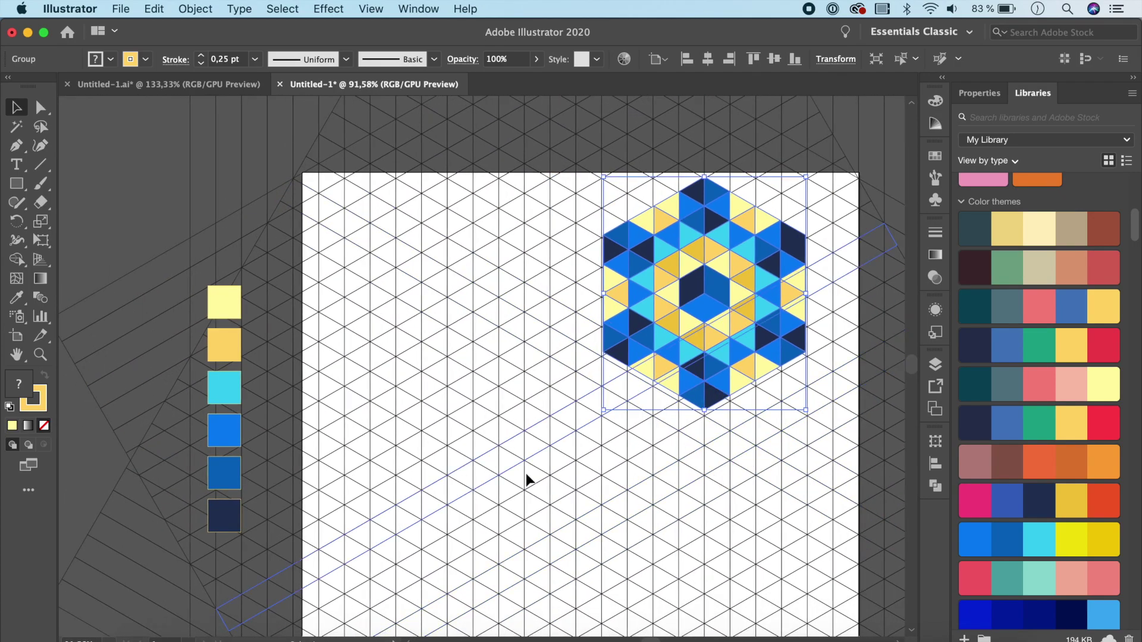
scroll(650, 369, "up", 2)
scroll(641, 363, "down", 3)
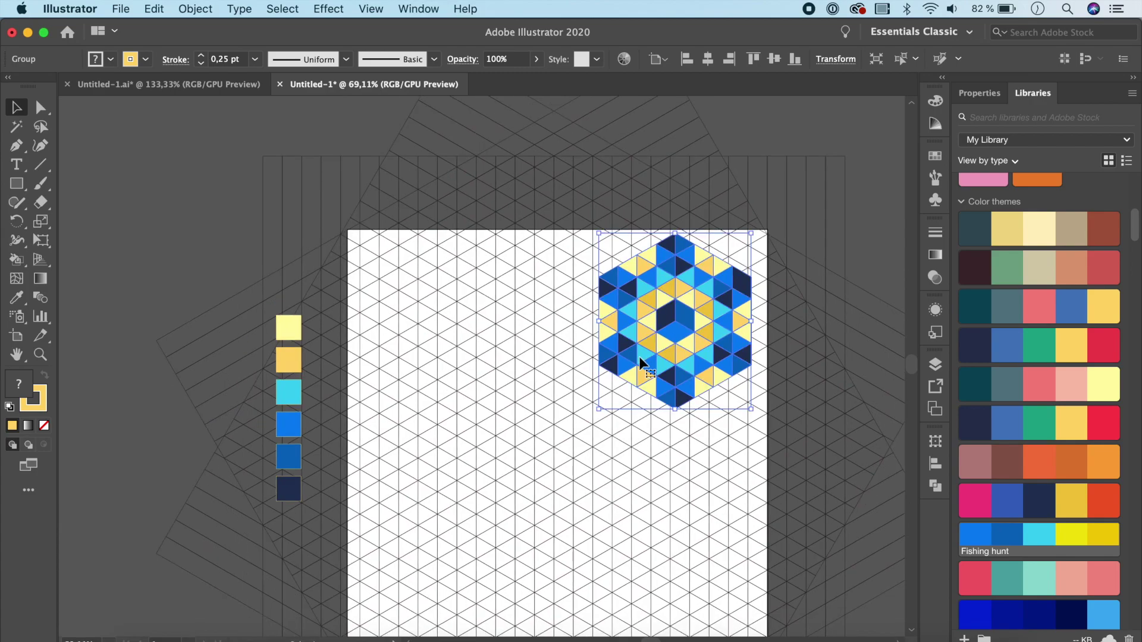
scroll(641, 362, "down", 2)
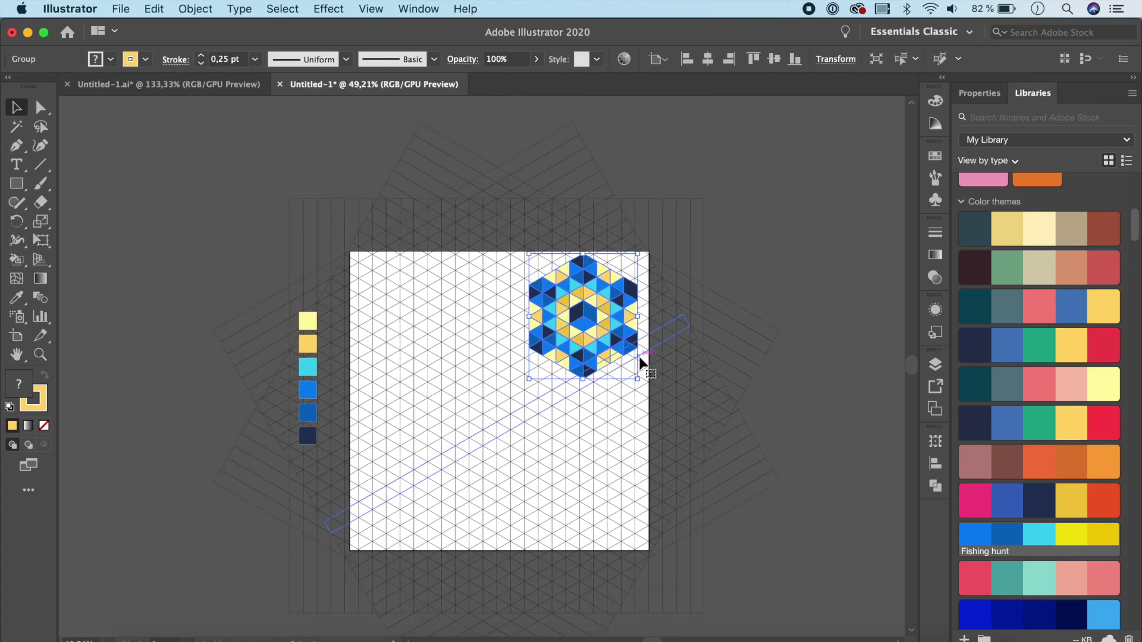
Move the sample hexagon outside the grid beyond the artboard's upper-right corner, and the colour squares clear of the grid's left side
left_click_drag(596, 321, 780, 241)
left_click_drag(308, 343, 196, 338)
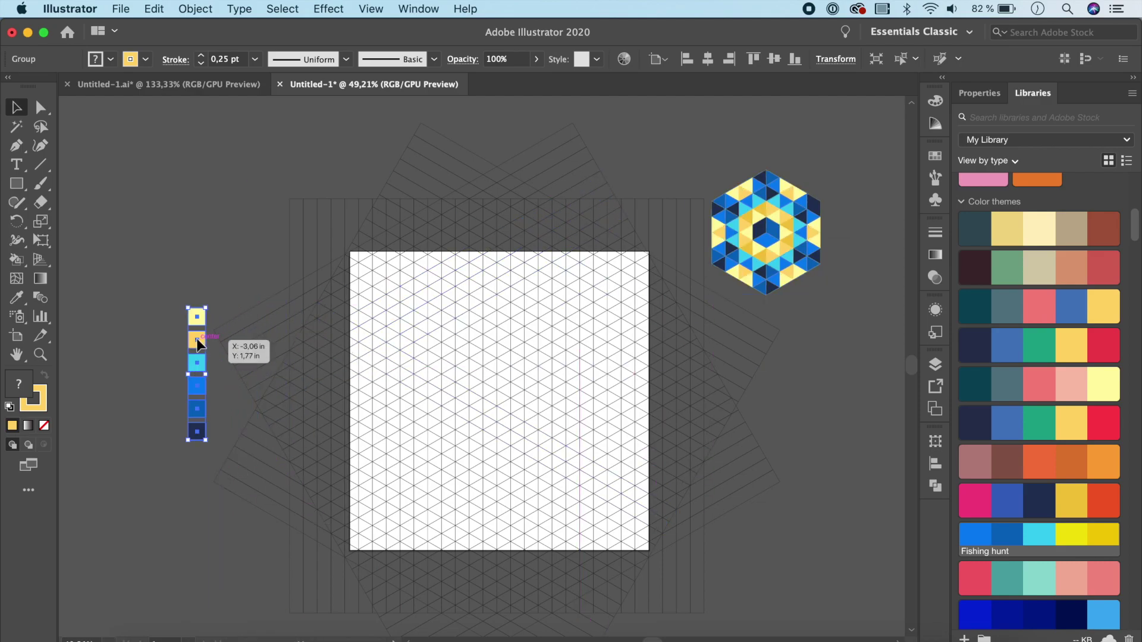
Select the strips that make up the triangular grid, leaving out the sample hexagon and colour squares
left_click(683, 634)
scroll(680, 636, "up", 2)
scroll(680, 635, "left", 2)
scroll(680, 635, "up", 3)
scroll(680, 636, "up", 2)
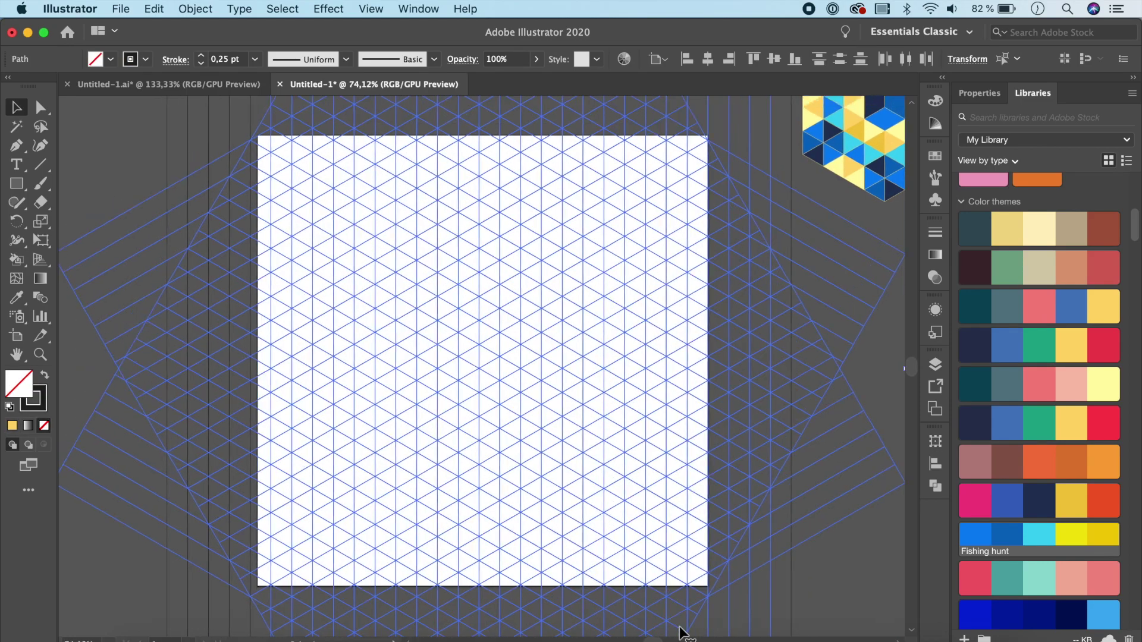
scroll(680, 636, "left", 1)
key("super+shift+a")
left_click(683, 632)
scroll(682, 629, "up", 2)
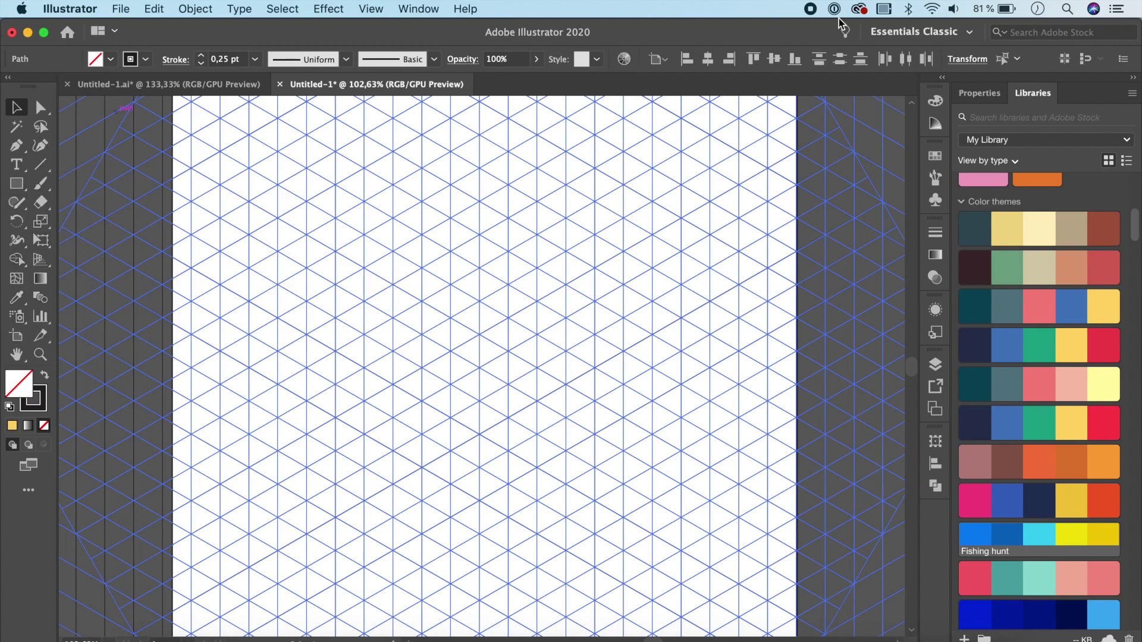
Use the Live Paint Bucket to fill a two-triangle diamond near the artboard's centre with blue #0583F2 from the Fishing hunt theme
left_click(915, 36)
left_click(916, 61)
left_click(18, 265)
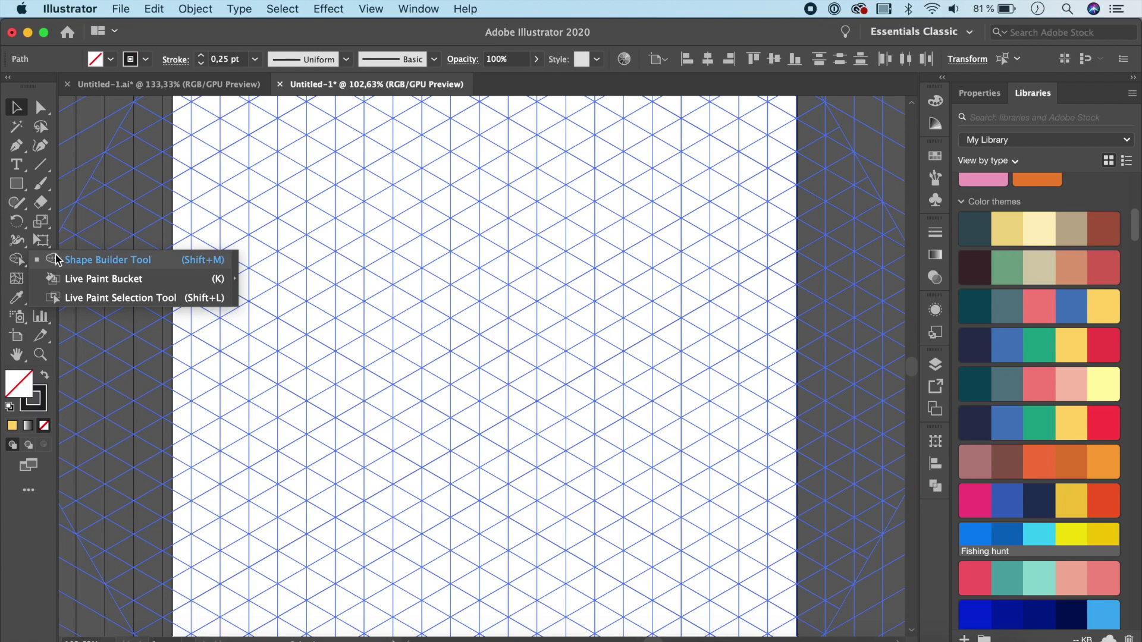
left_click(103, 279)
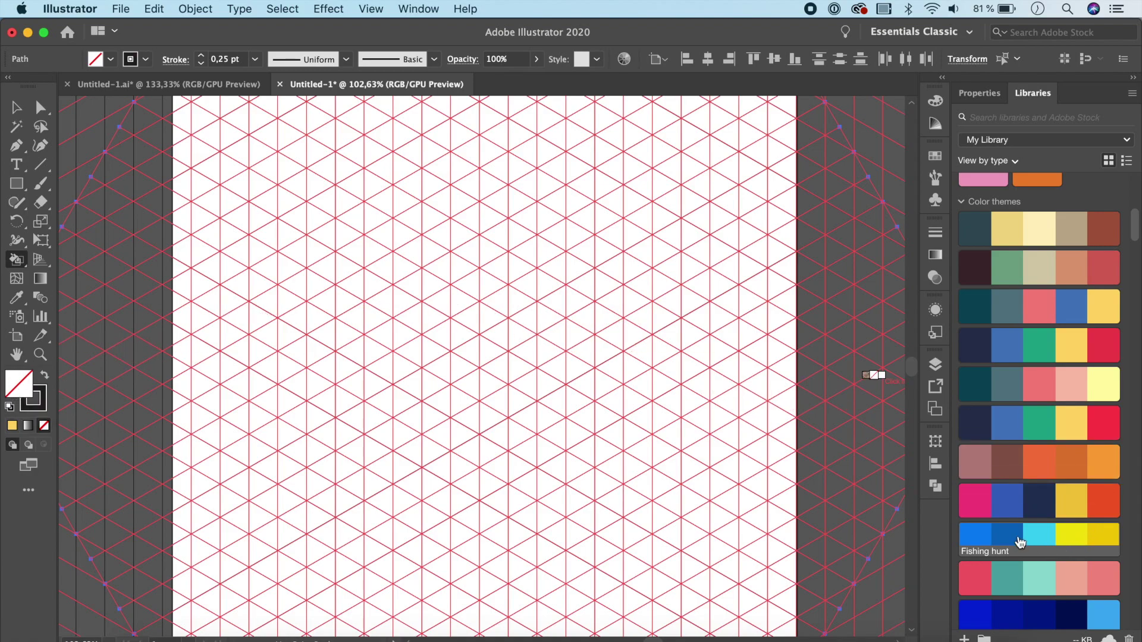
mouse_move(978, 546)
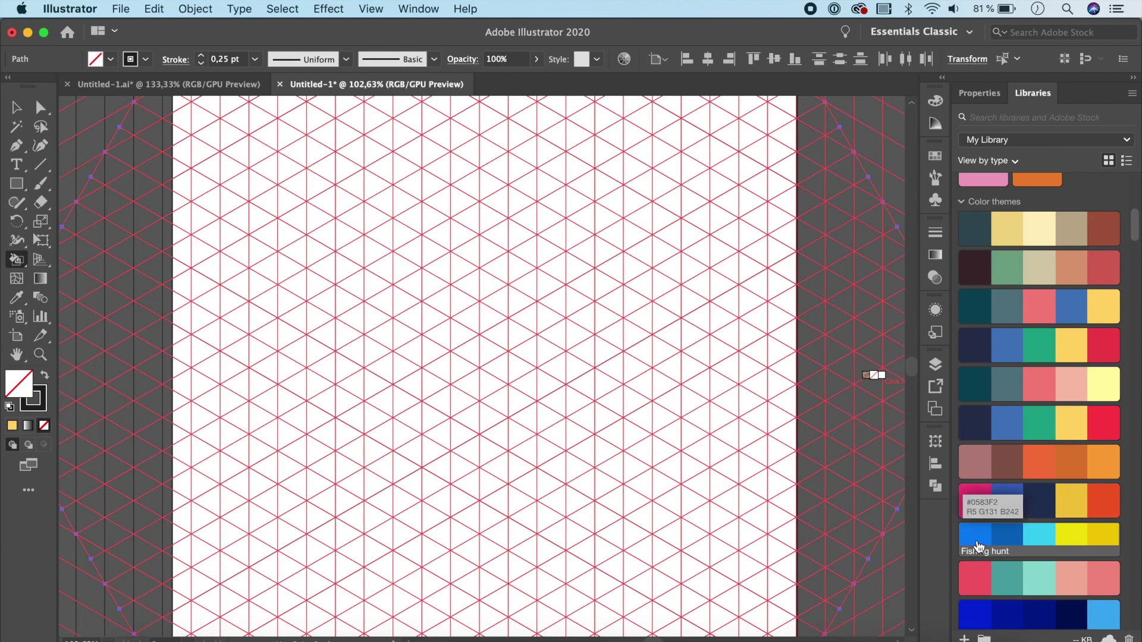
left_click(979, 546)
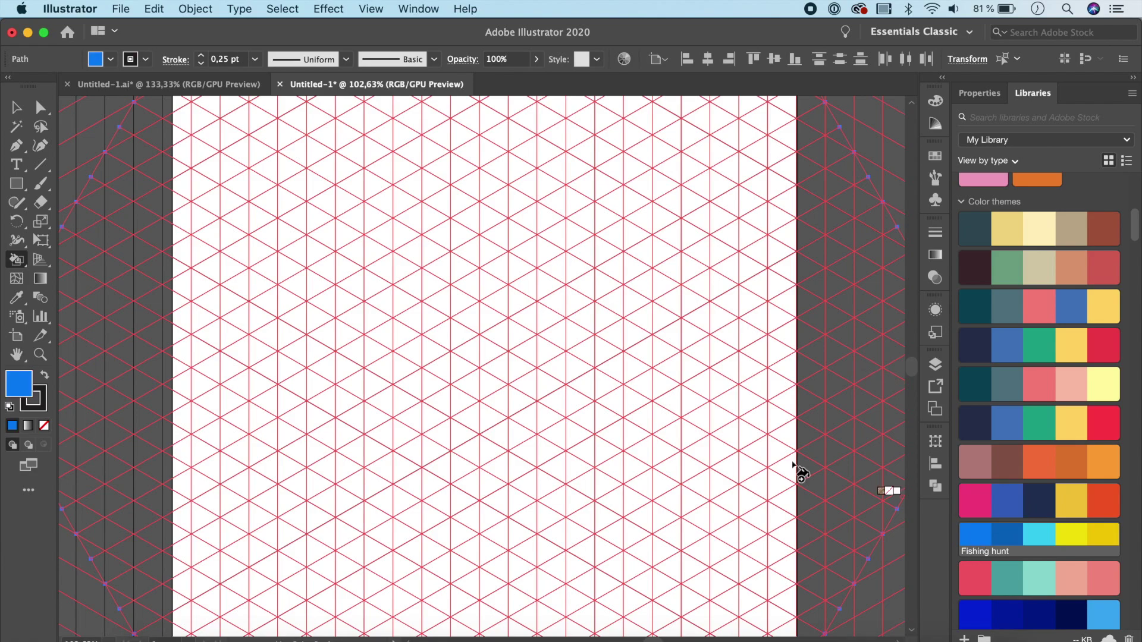
left_click(459, 365)
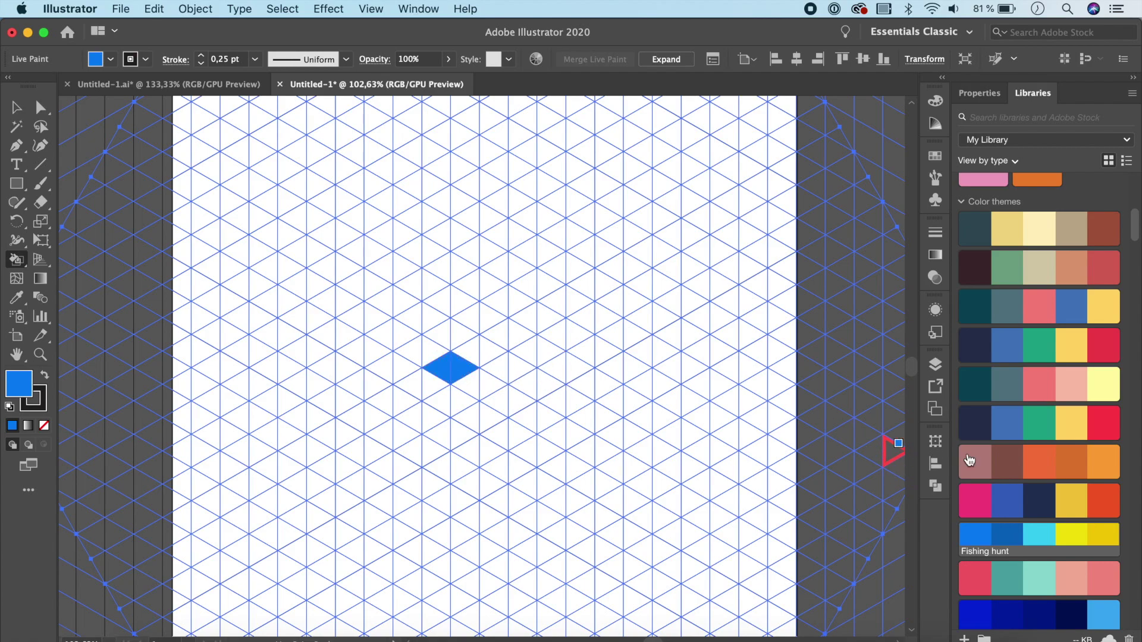
Complete the central hexagon by filling its two right triangles with Fishing hunt's darker blue and two left triangles with JuicyRO's navy
left_click(1006, 535)
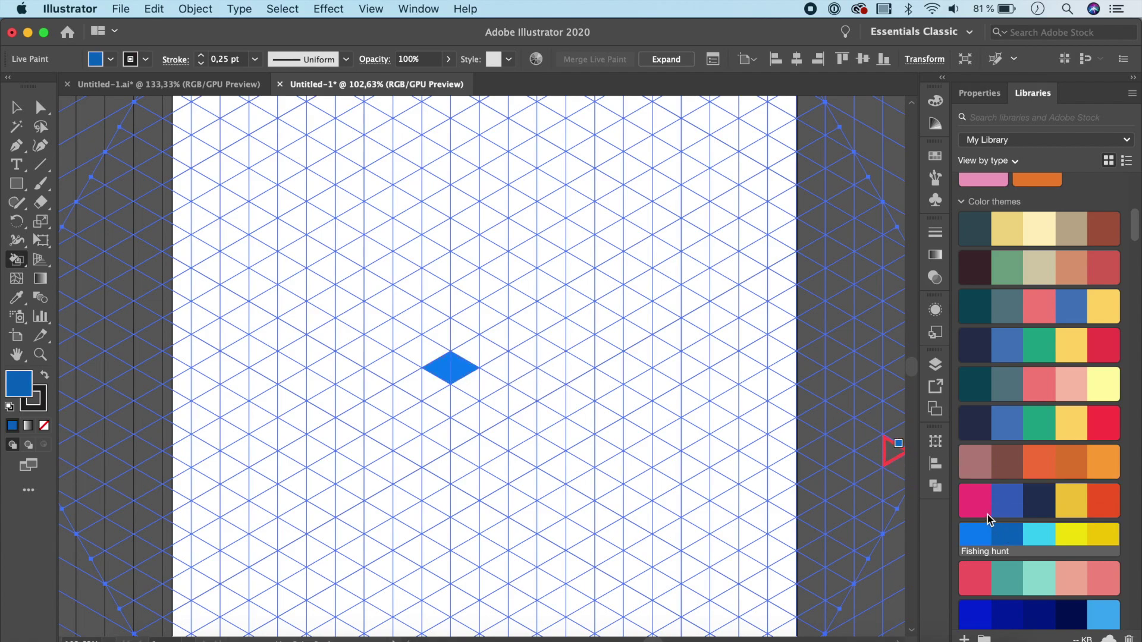
left_click(471, 352)
left_click(459, 332)
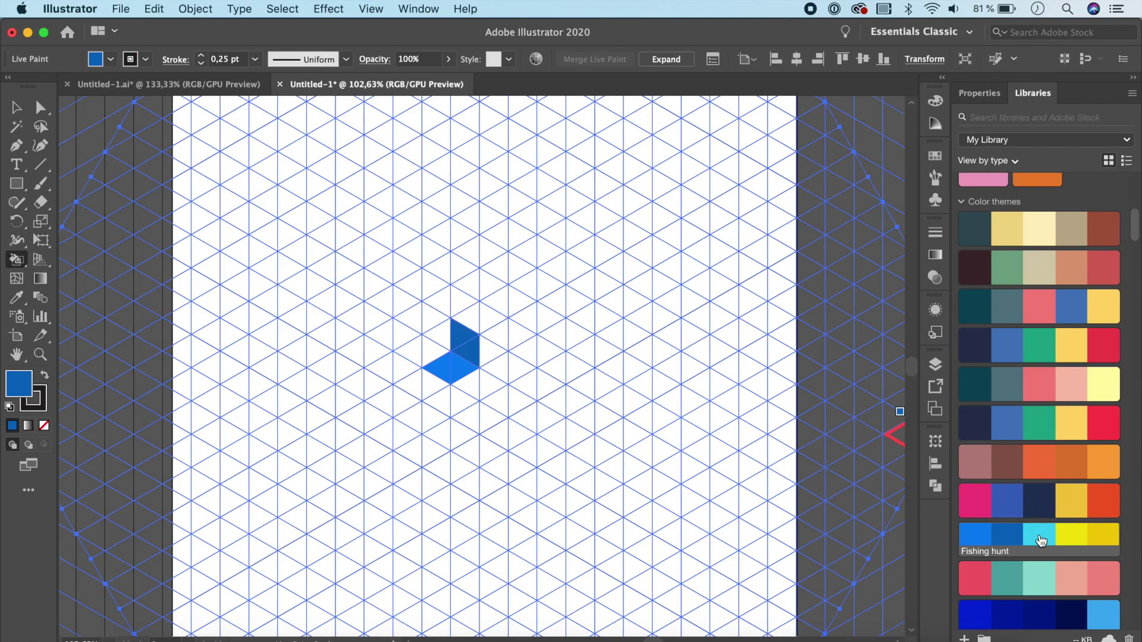
left_click(1041, 497)
left_click(440, 333)
left_click(433, 351)
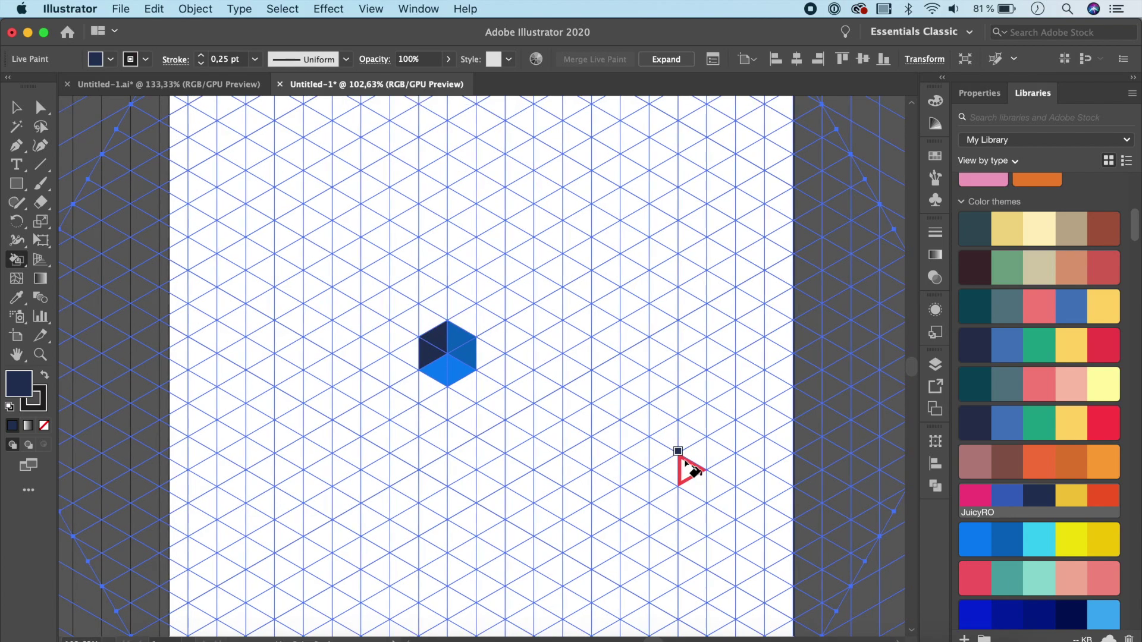
Fill the six triangles touching the central hexagon's sides with light yellow from the Copy of mon site foncé theme, forming a star
scroll(682, 464, "up", 3)
scroll(683, 464, "right", 2)
left_click(1104, 383)
scroll(419, 407, "down", 3)
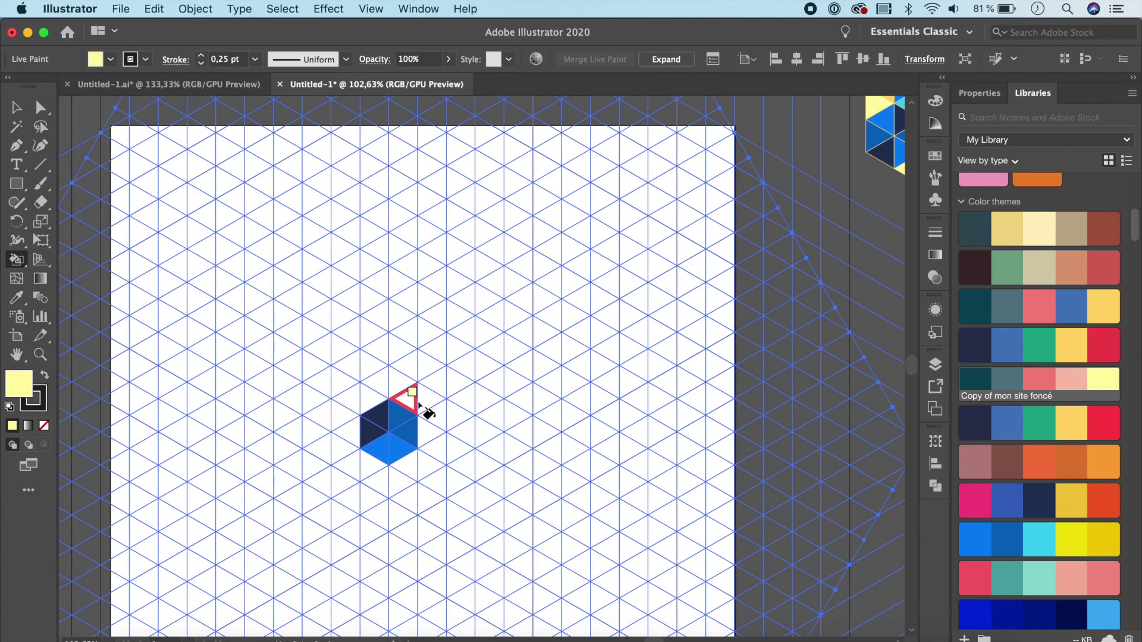
scroll(426, 413, "left", 2)
left_click(452, 352)
left_click(470, 383)
left_click(452, 416)
left_click(406, 409)
left_click(390, 383)
left_click(409, 352)
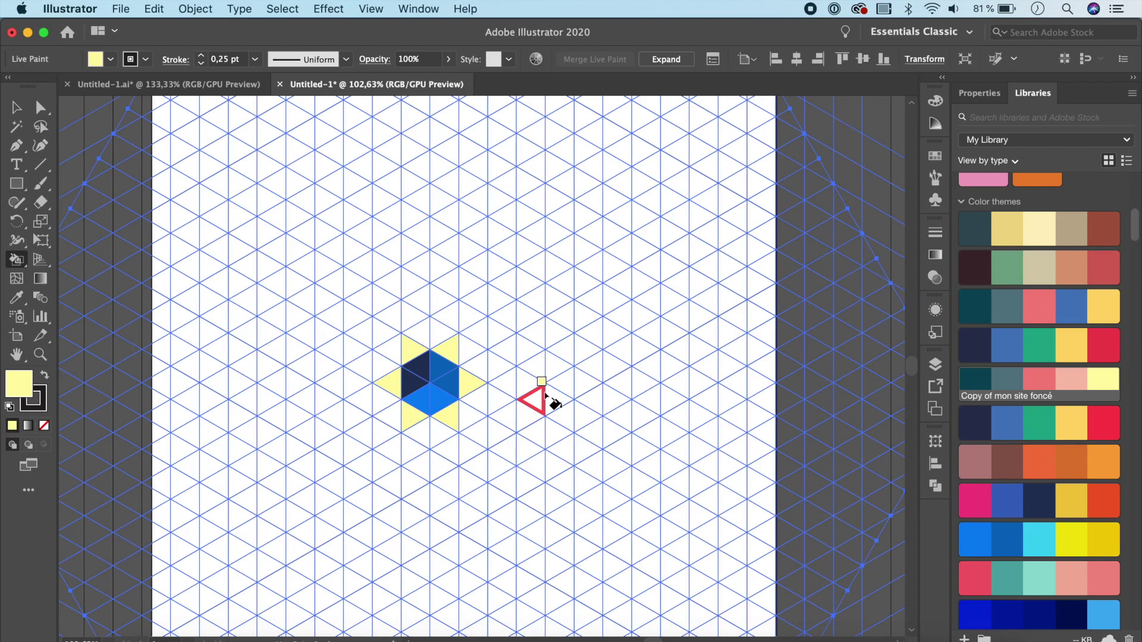
scroll(734, 429, "down", 1)
scroll(733, 429, "down", 4)
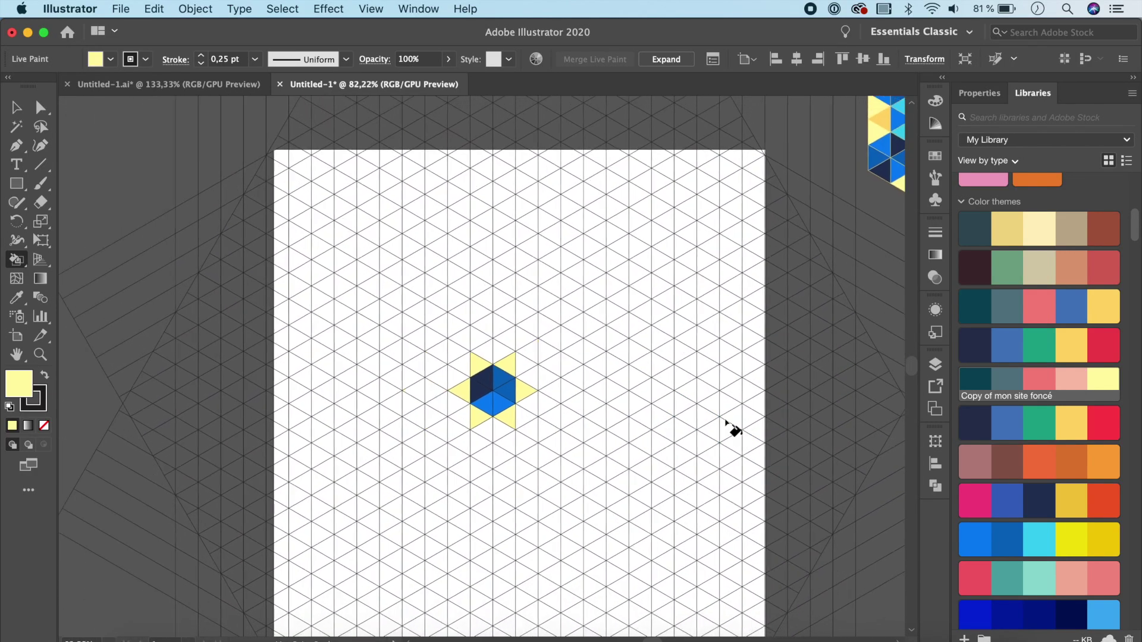
Fill one triangle beside each light-yellow star point with the light orange of the Copy of Graphic Design theme, six in all
scroll(727, 419, "right", 3)
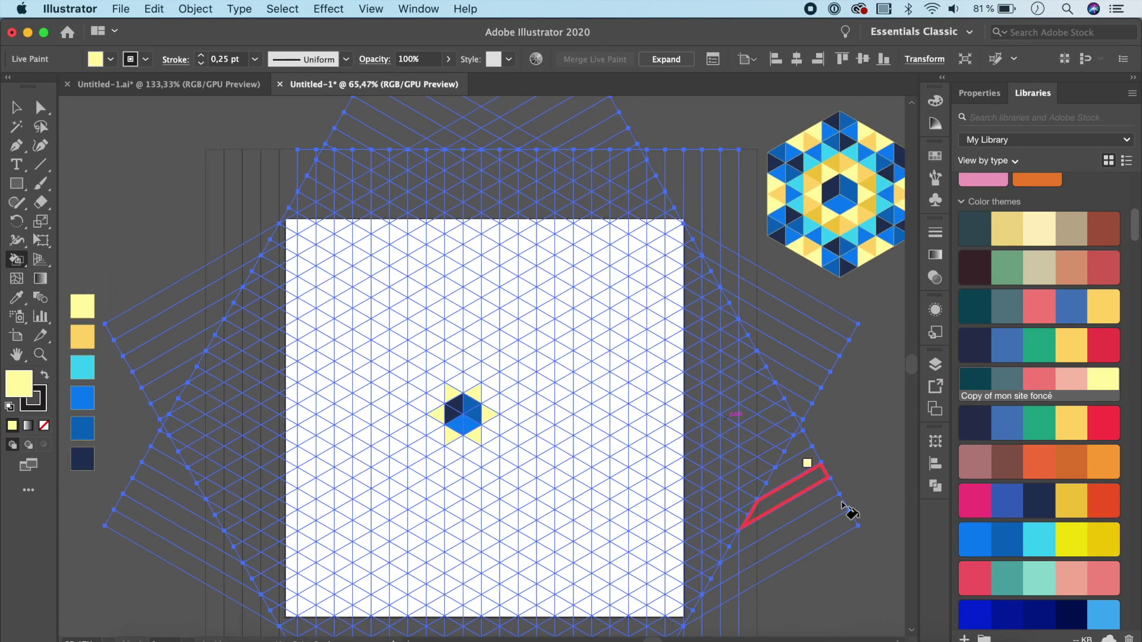
scroll(586, 420, "up", 5)
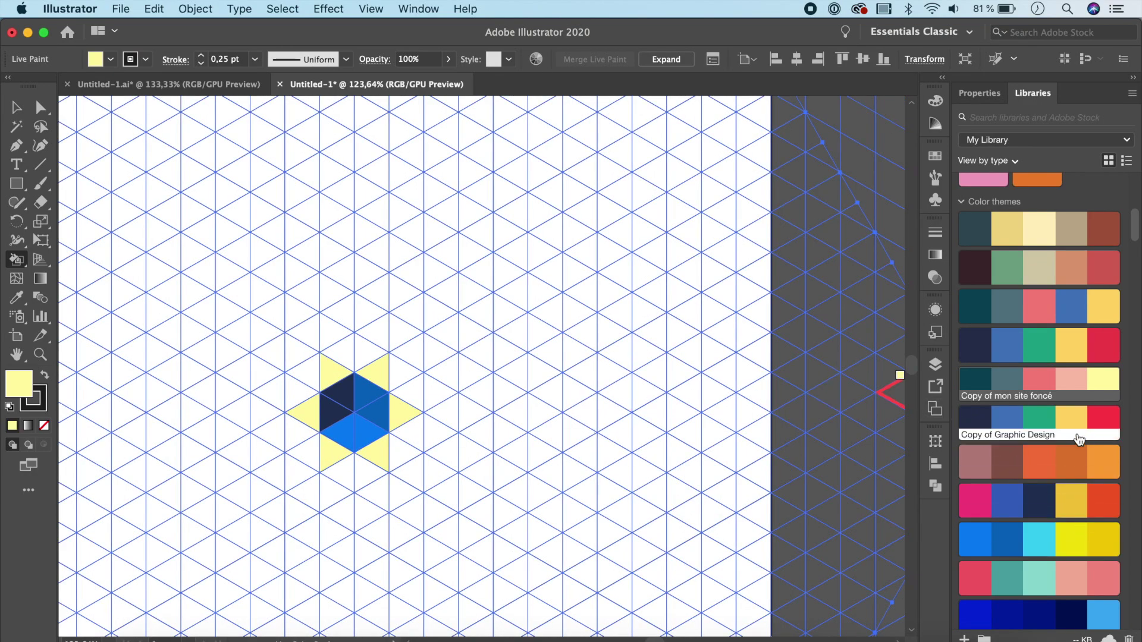
left_click(1080, 345)
scroll(500, 312, "up", 3)
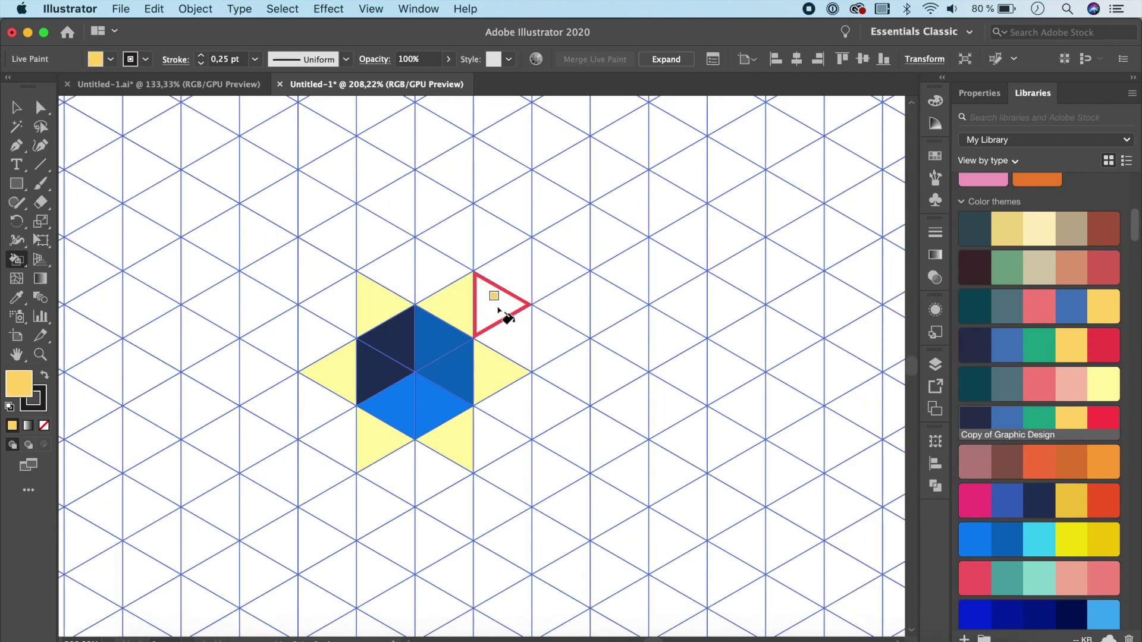
left_click(500, 311)
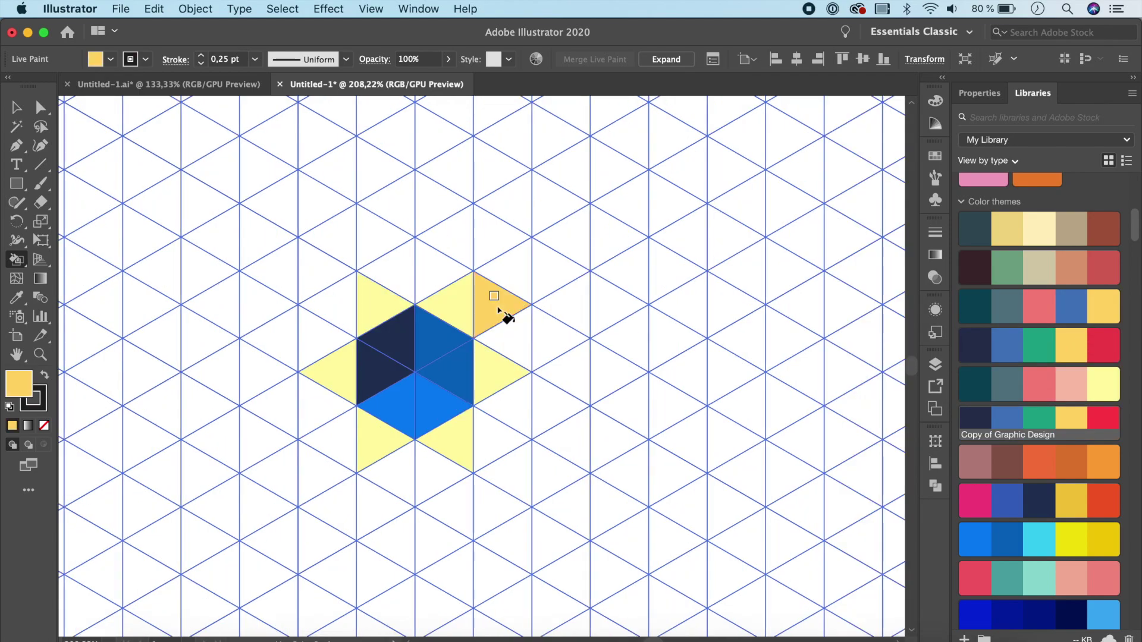
left_click(515, 407)
left_click(426, 471)
left_click(348, 438)
left_click(322, 326)
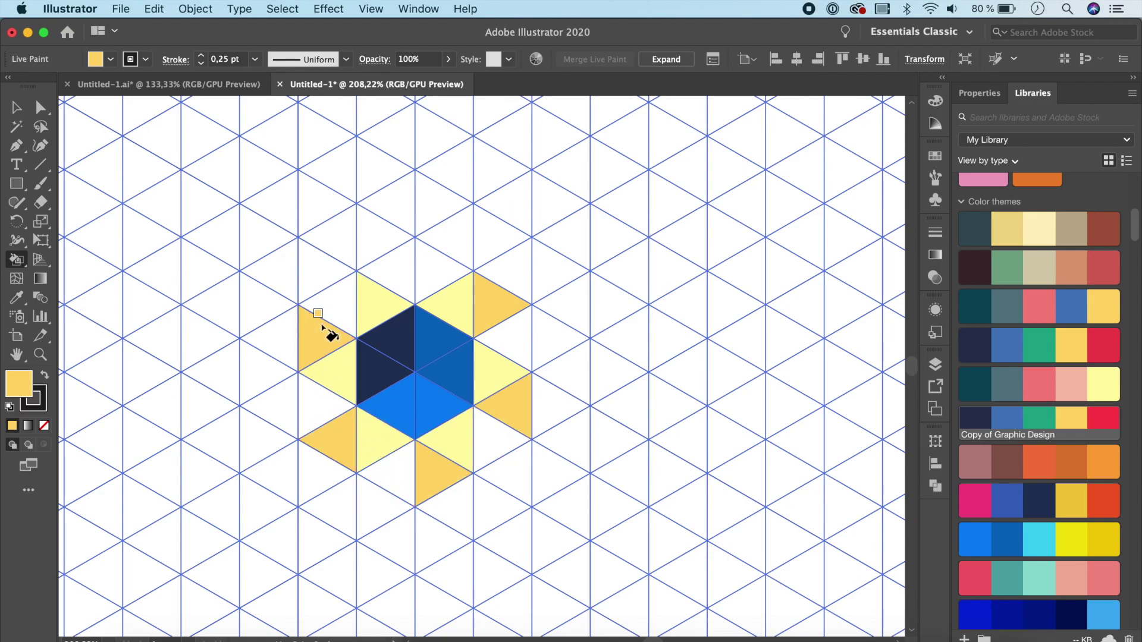
left_click(399, 262)
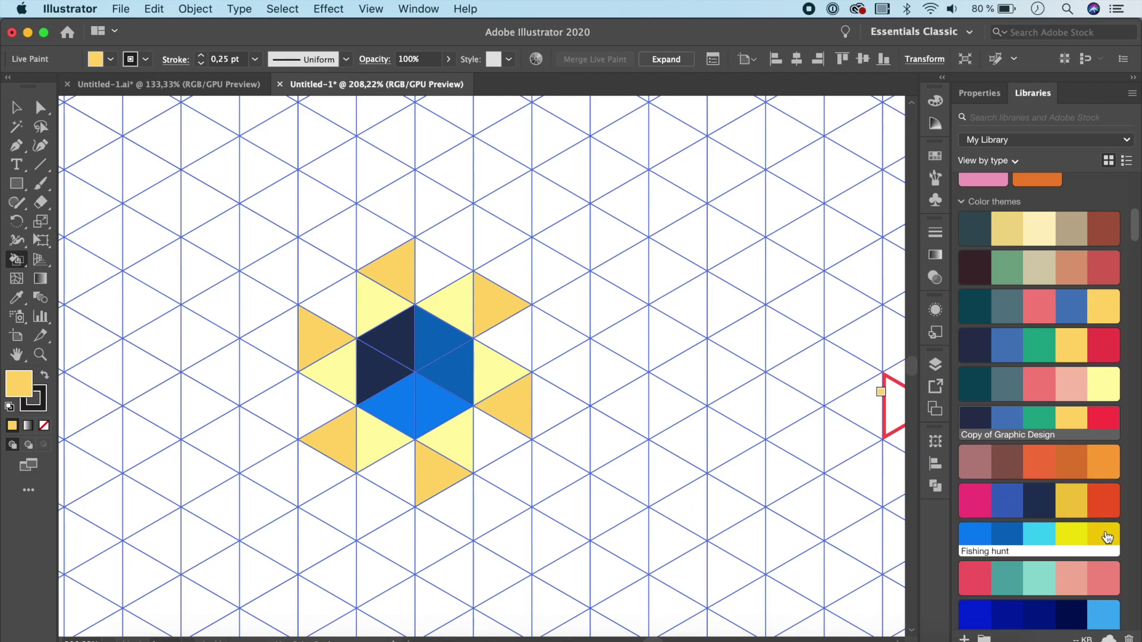
Pick the orange of the Illustration theme as the Live Paint fill colour
left_click(1103, 463)
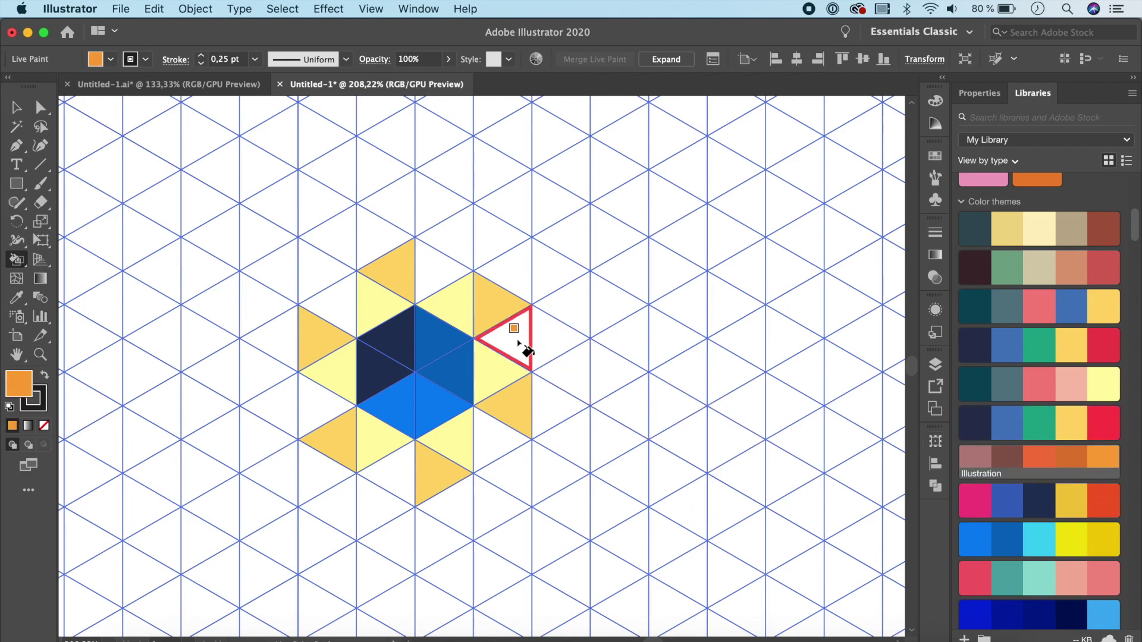
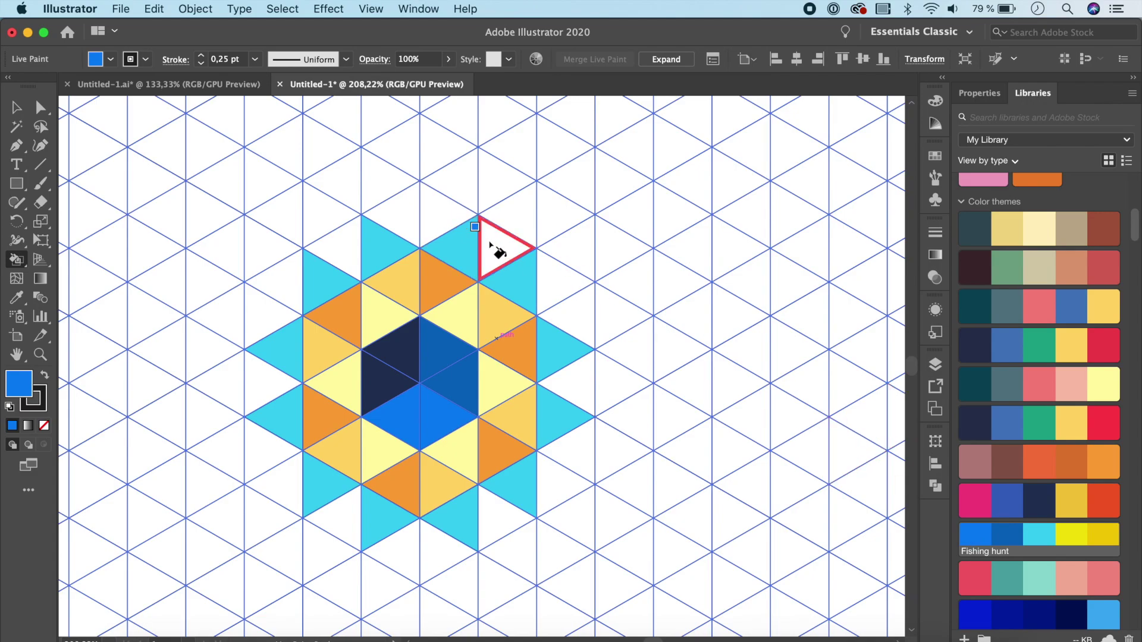
Fill the notches between paired cyan triangles around the outer ring with Fishing hunt's bright blue
left_click(578, 385)
left_click(502, 527)
left_click(341, 526)
left_click(267, 388)
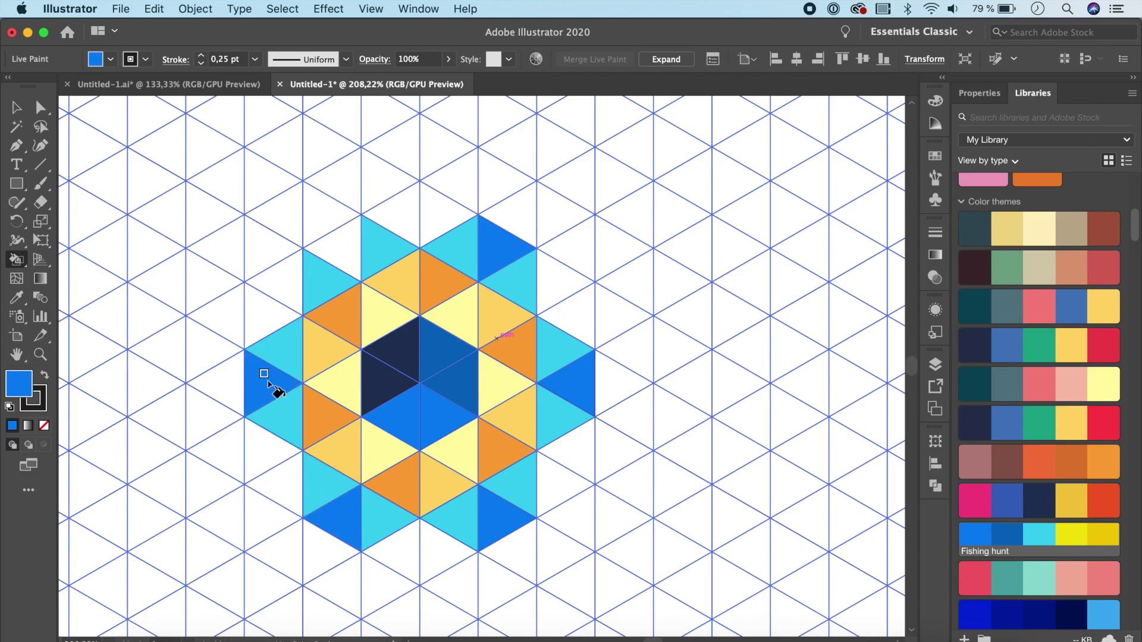
left_click(350, 250)
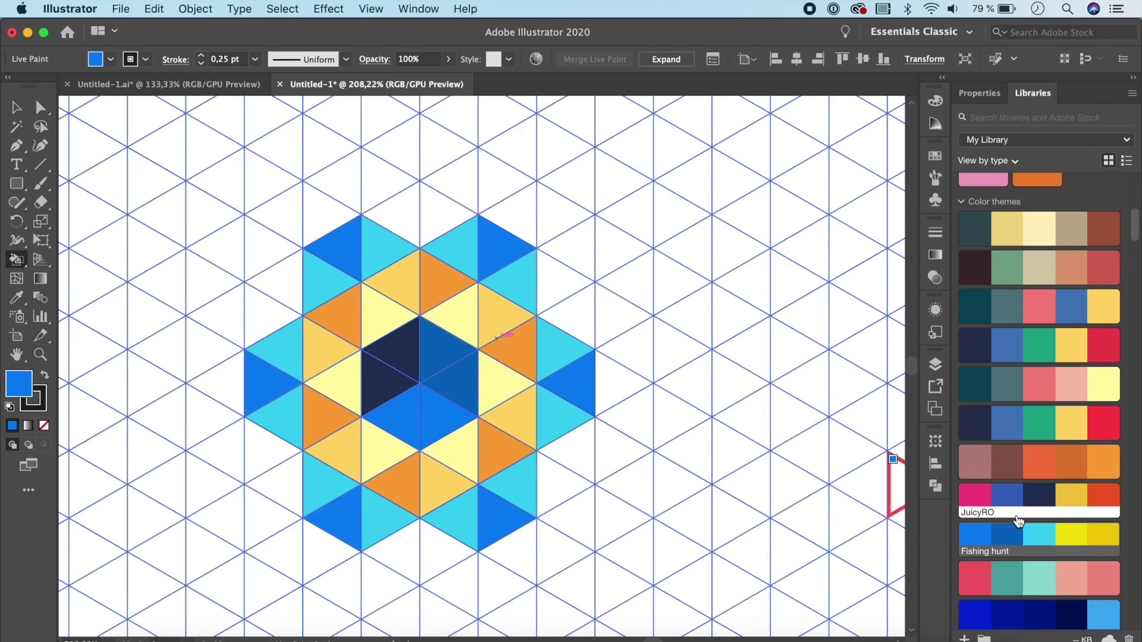
Fill one triangle in each of the pattern's six empty corner gaps with JuicyRO's medium blue
left_click(1008, 497)
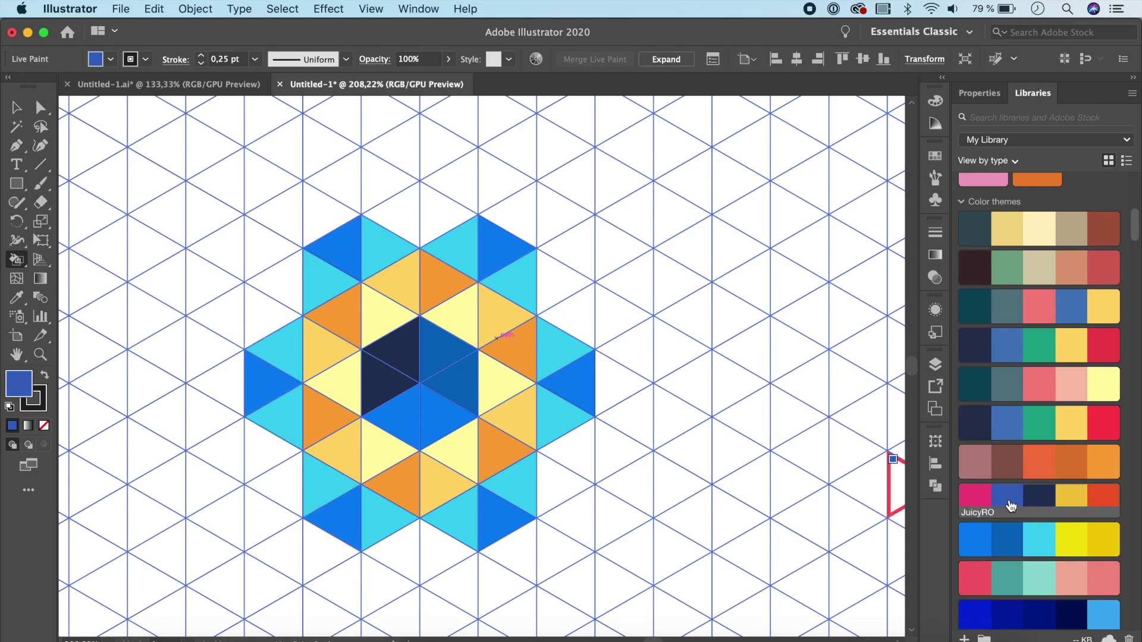
left_click(433, 220)
left_click(291, 284)
left_click(271, 450)
left_click(413, 547)
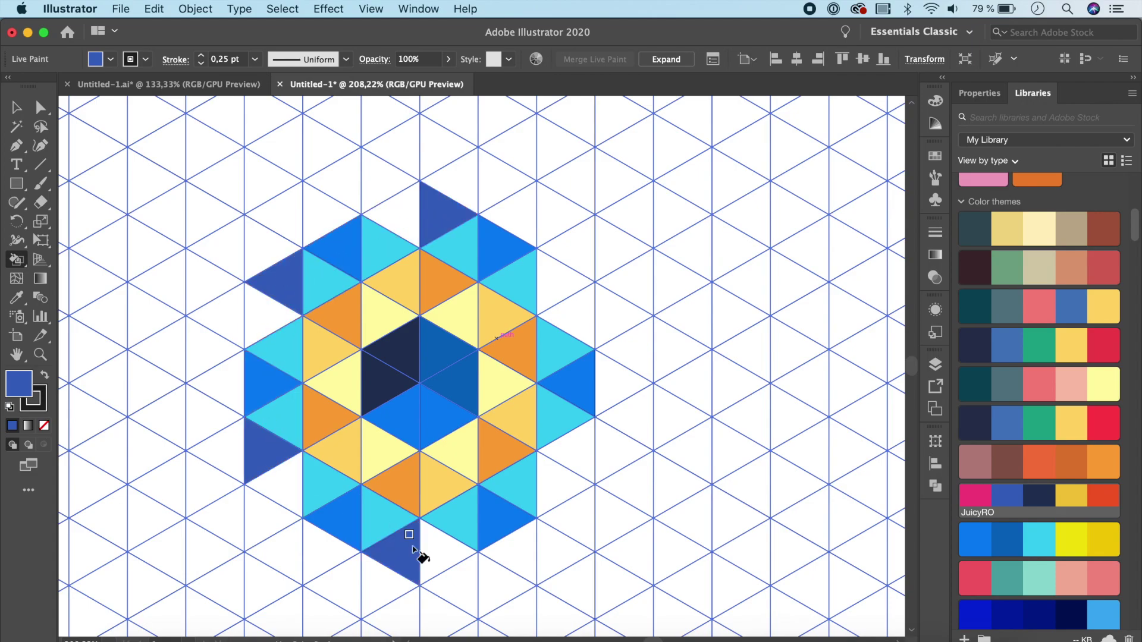
left_click(557, 485)
left_click(574, 320)
Complete the larger hexagon by filling the triangle beside each medium-blue corner triangle with JuicyRO's navy
left_click(1045, 497)
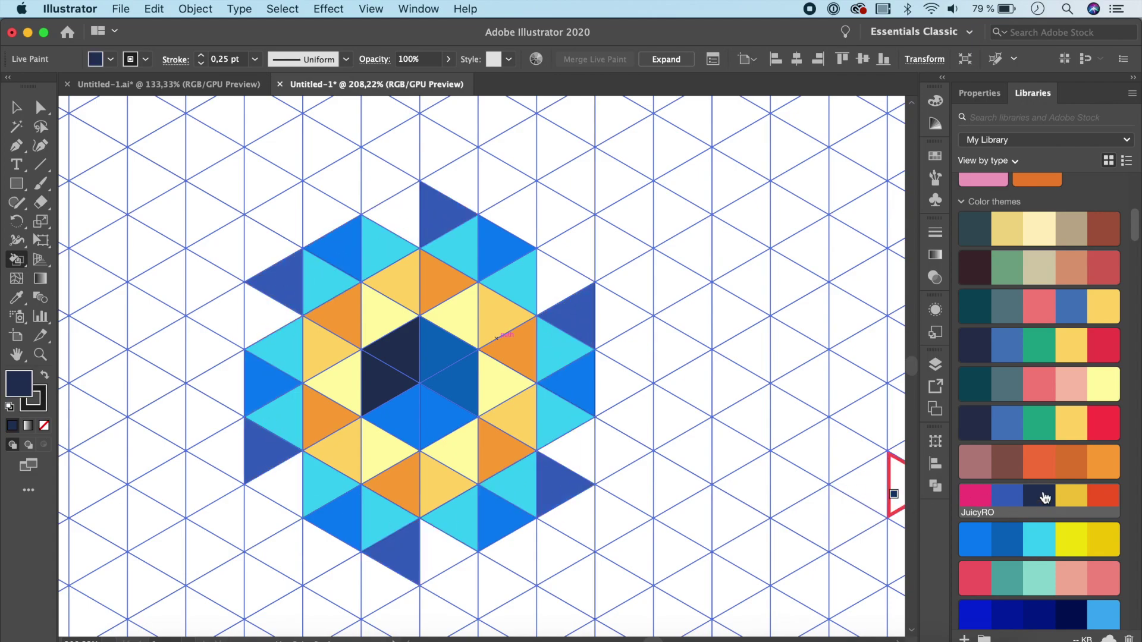
left_click(556, 284)
left_click(402, 213)
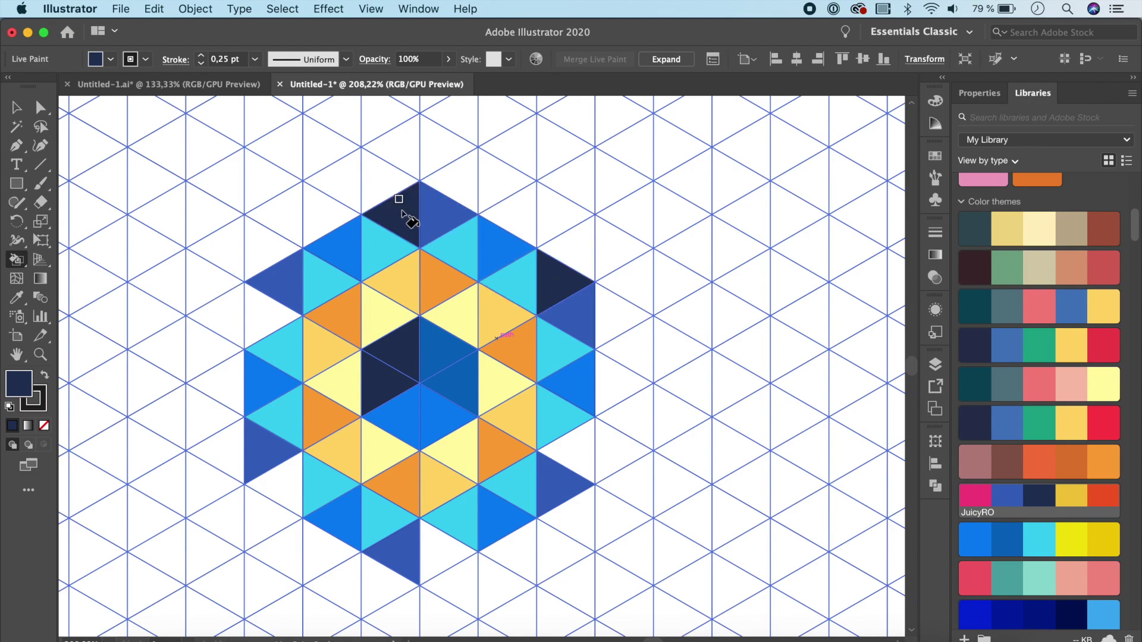
left_click(261, 315)
left_click(277, 485)
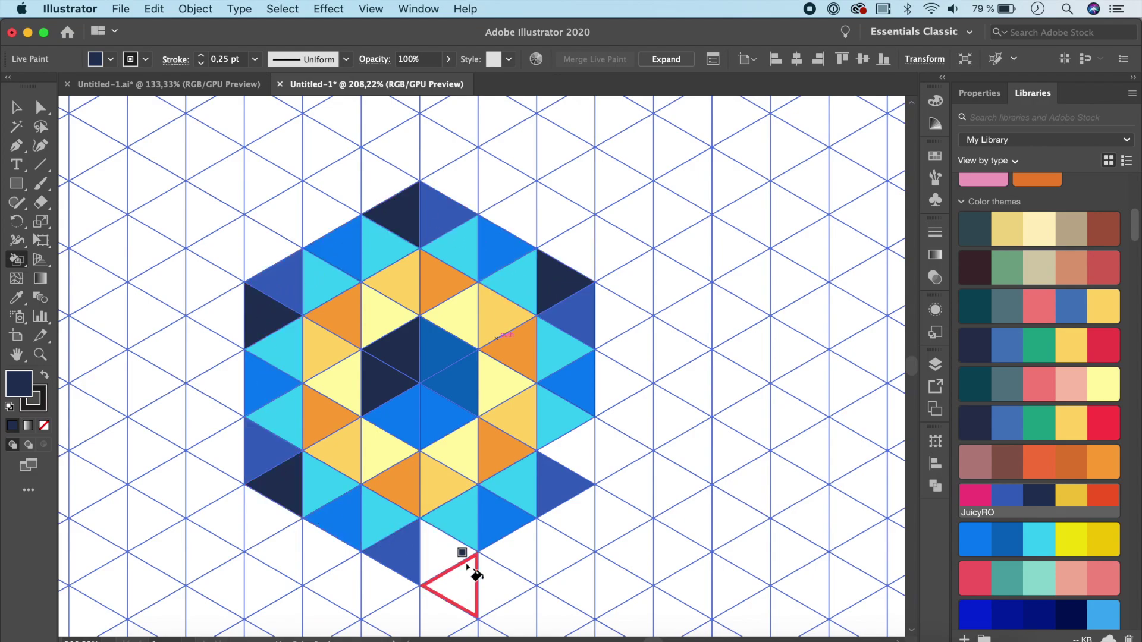
left_click(439, 552)
left_click(577, 451)
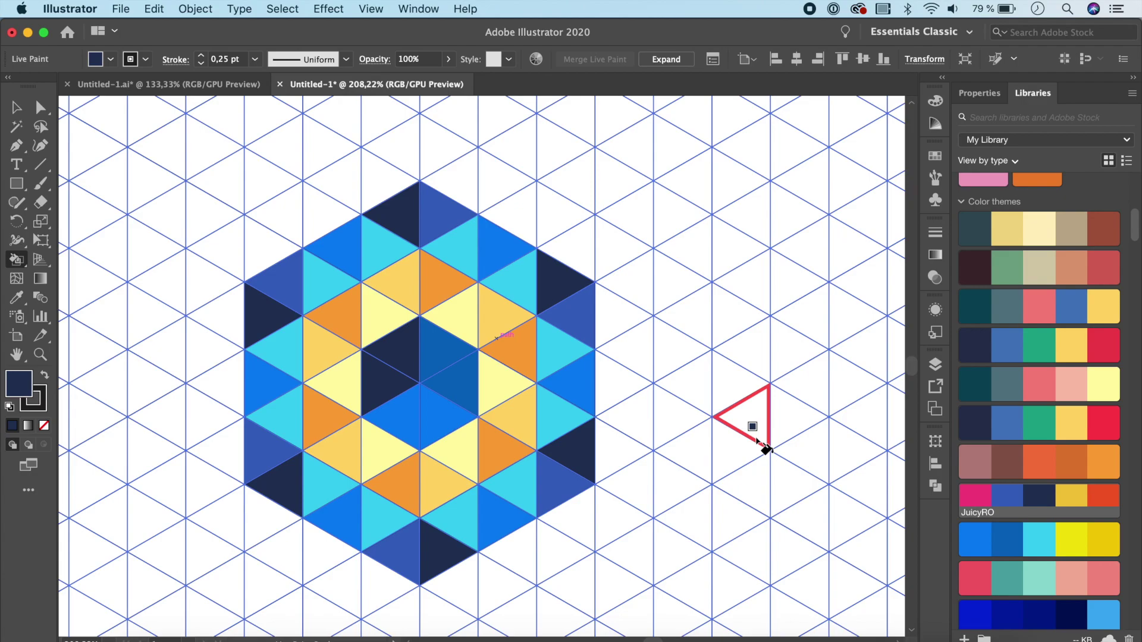
Fill one navy triangle just outside each of the larger hexagon's six corners, touching the corner only at its tip
scroll(727, 339, "down", 3)
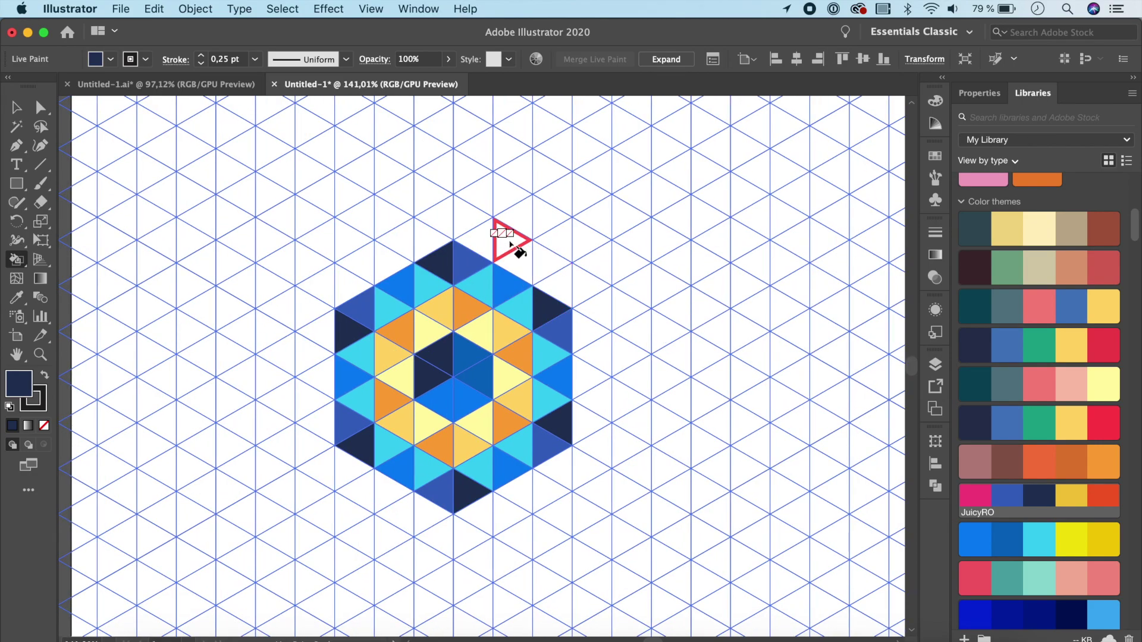
scroll(587, 265, "up", 2)
scroll(587, 265, "left", 1)
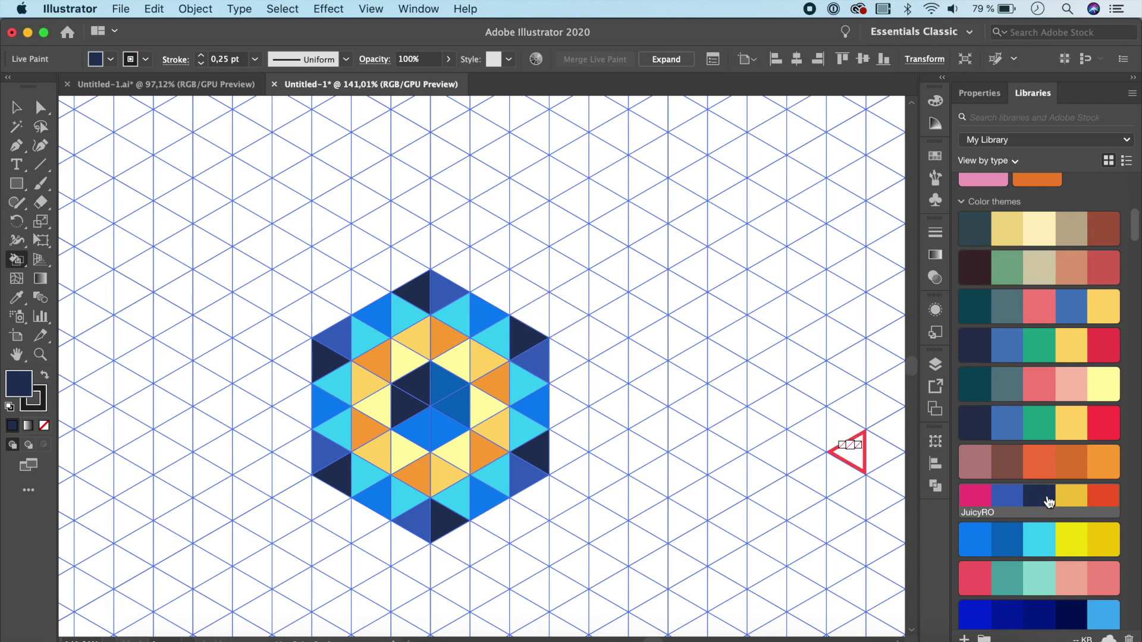
left_click(578, 339)
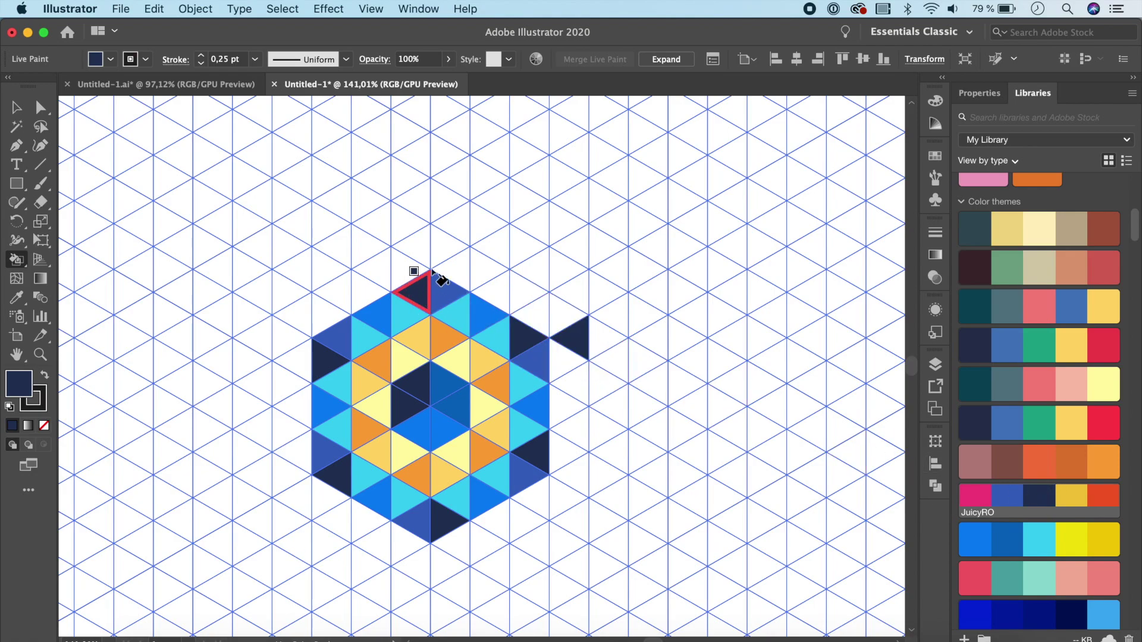
left_click(446, 248)
left_click(302, 320)
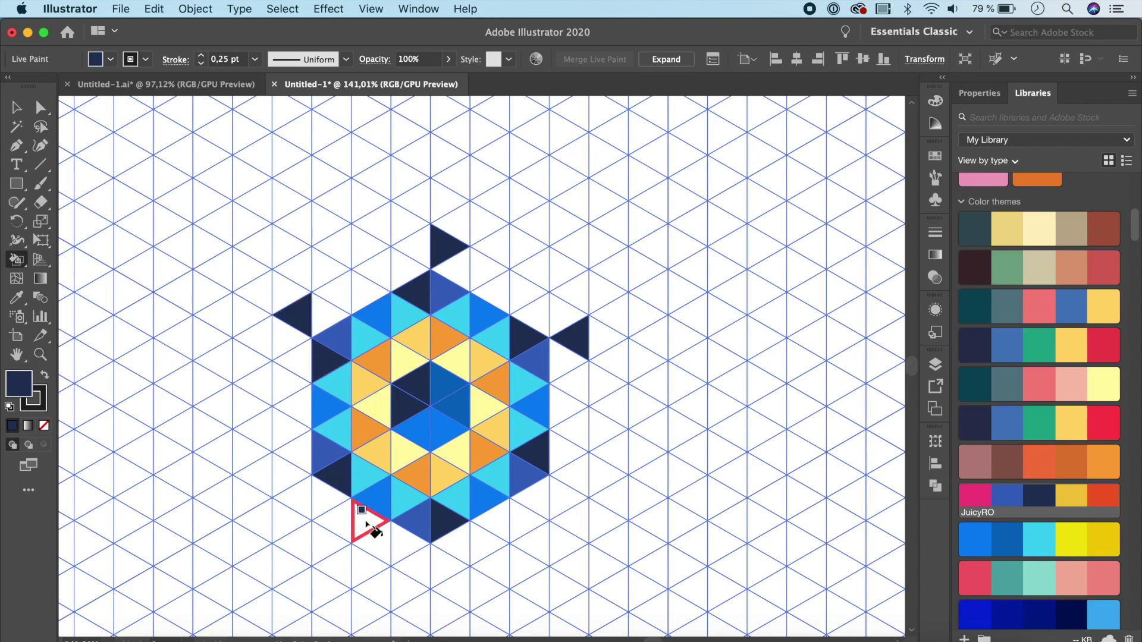
left_click(286, 478)
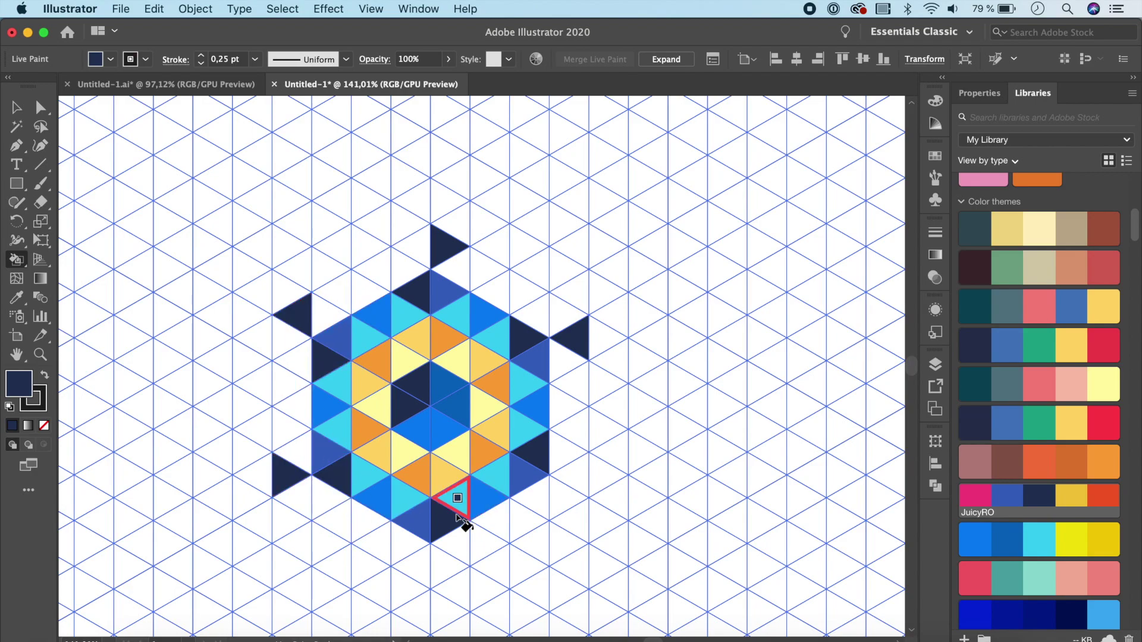
left_click(423, 566)
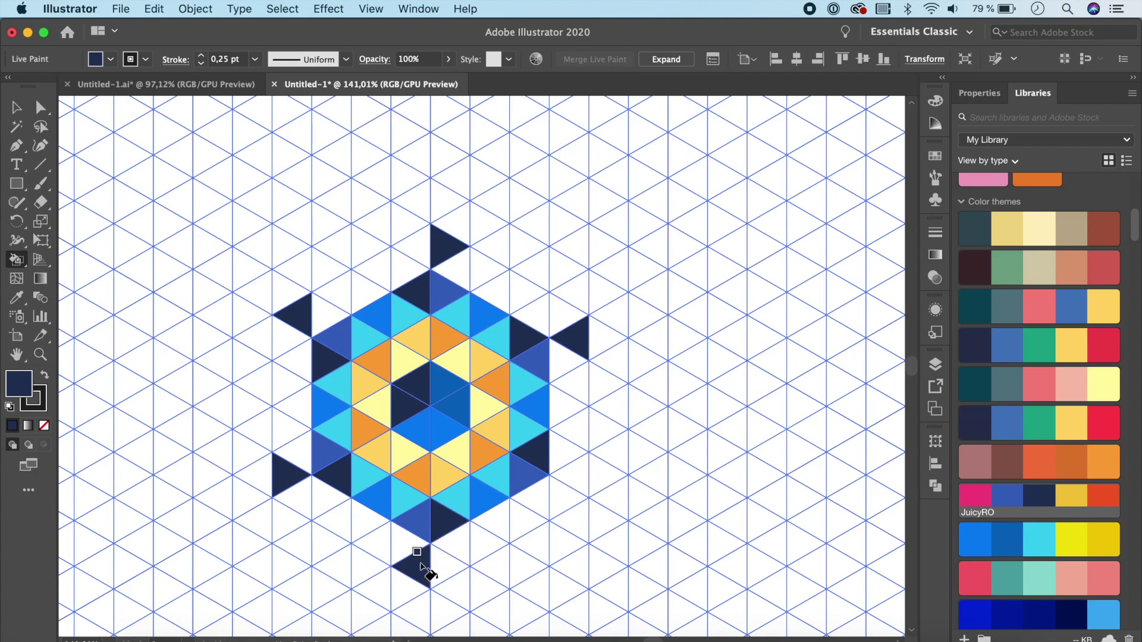
left_click(565, 501)
Fill the triangle adjoining each outer navy triangle with Fishing hunt's darker blue, forming a two-tone diamond beyond each of the six corners
left_click(1007, 540)
left_click(580, 481)
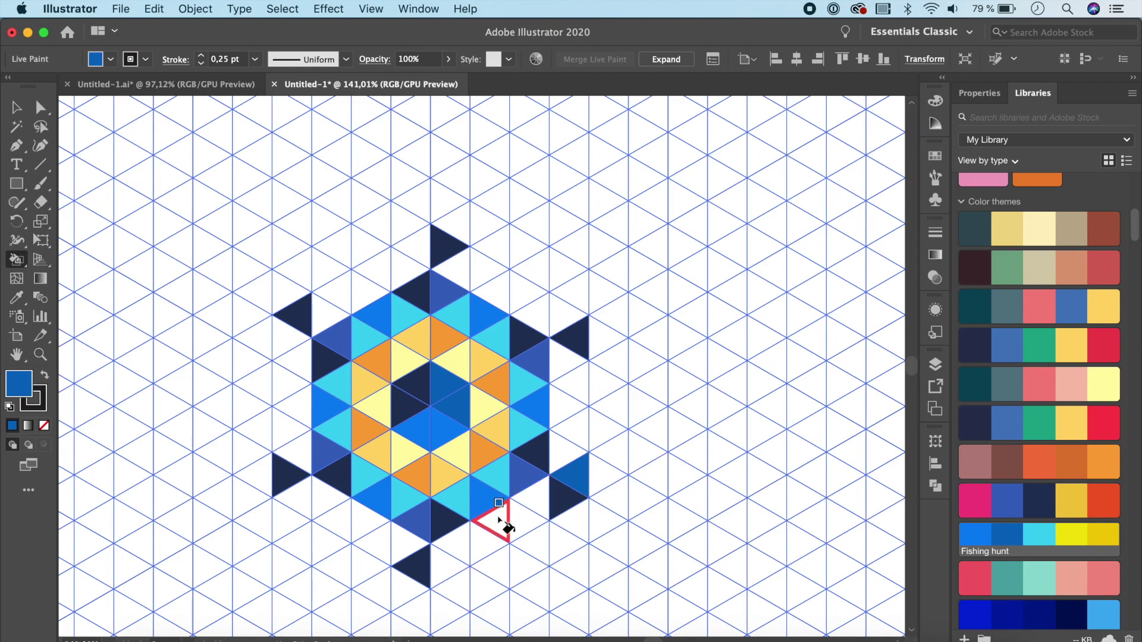
left_click(446, 568)
left_click(291, 498)
left_click(285, 337)
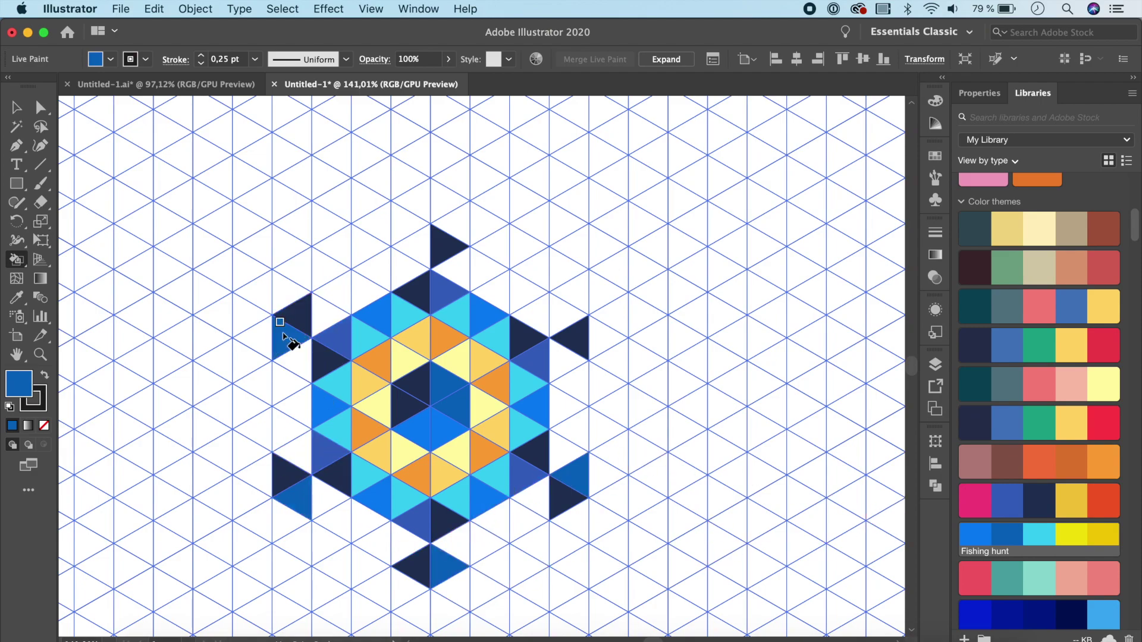
left_click(416, 247)
left_click(566, 314)
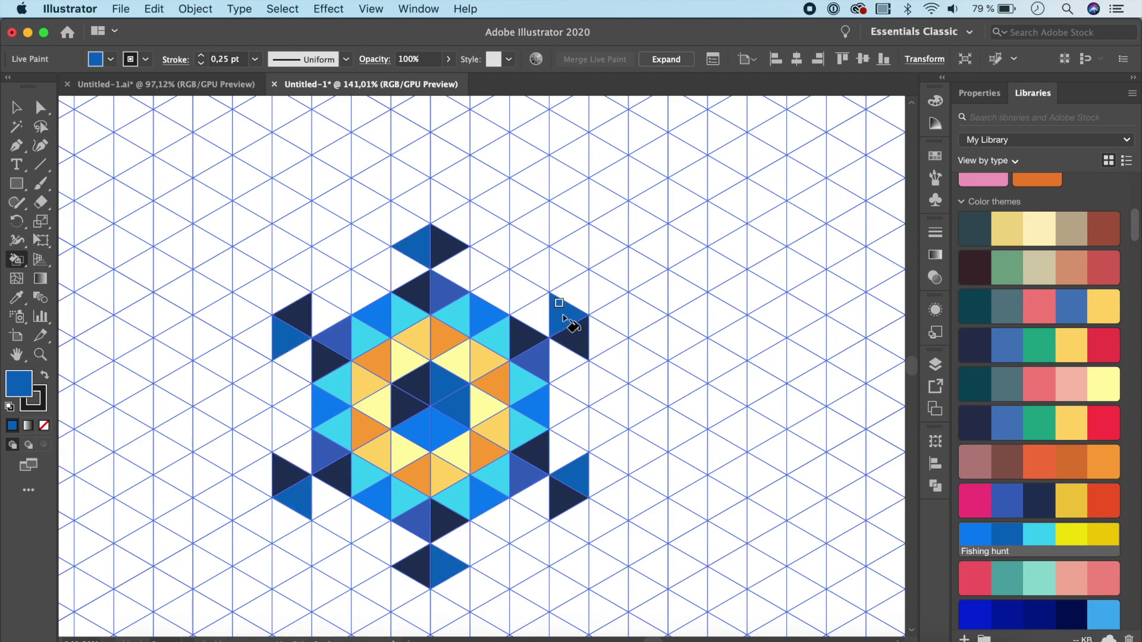
Fill the two gaps between diamond and hexagon with Fishing hunt's blue #0583F2 at every corner except the bottom one
left_click(971, 539)
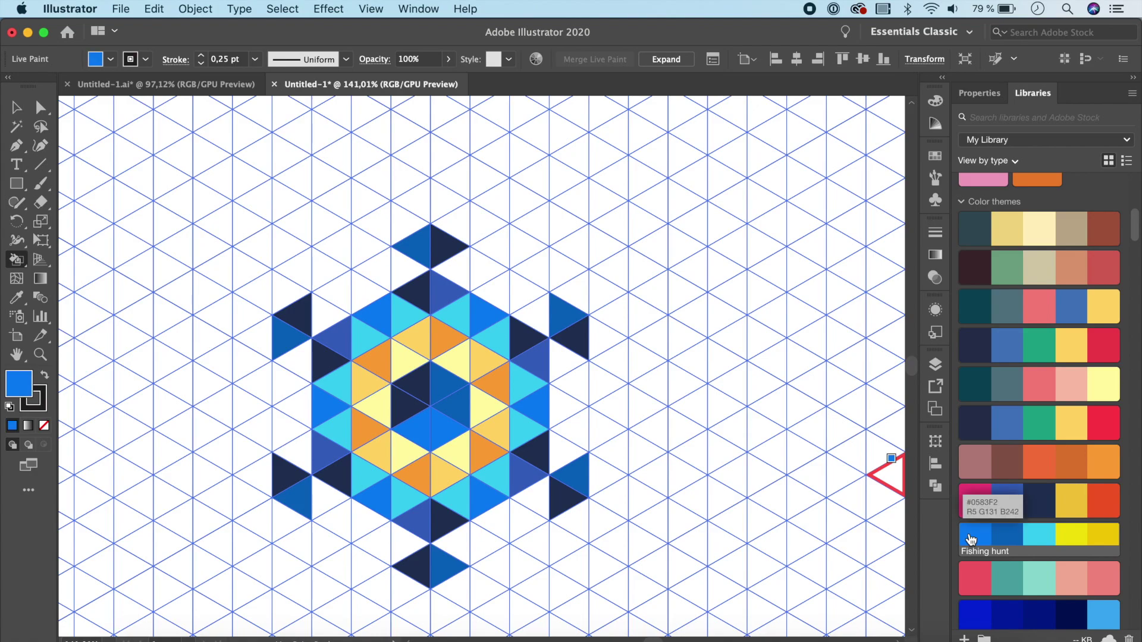
left_click(566, 457)
left_click(536, 505)
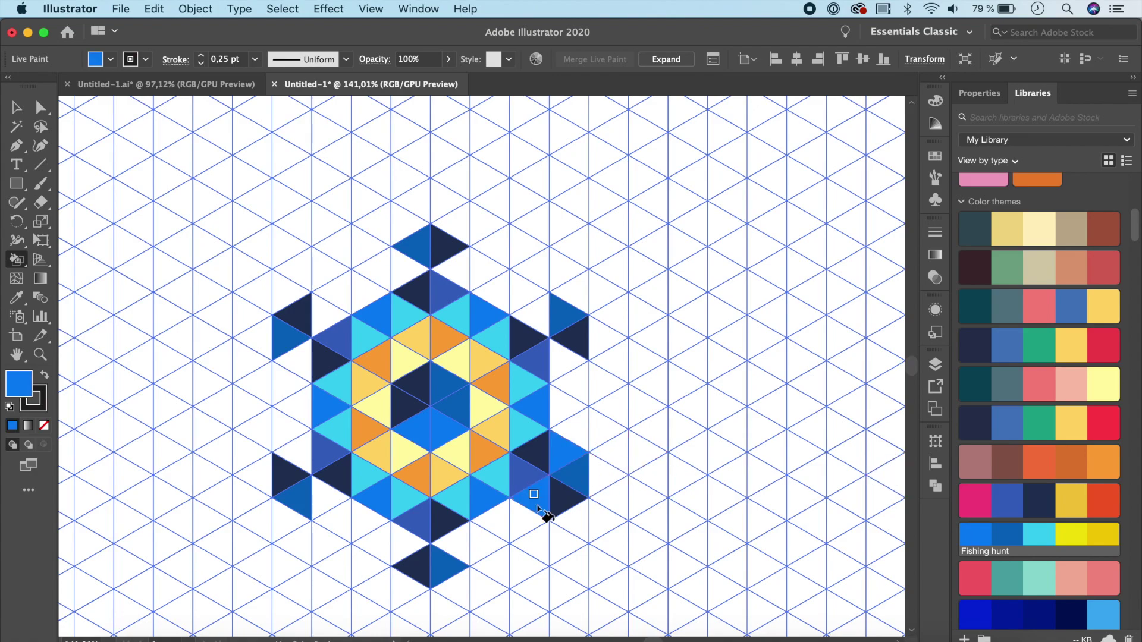
left_click(562, 357)
left_click(536, 312)
left_click(455, 265)
left_click(404, 261)
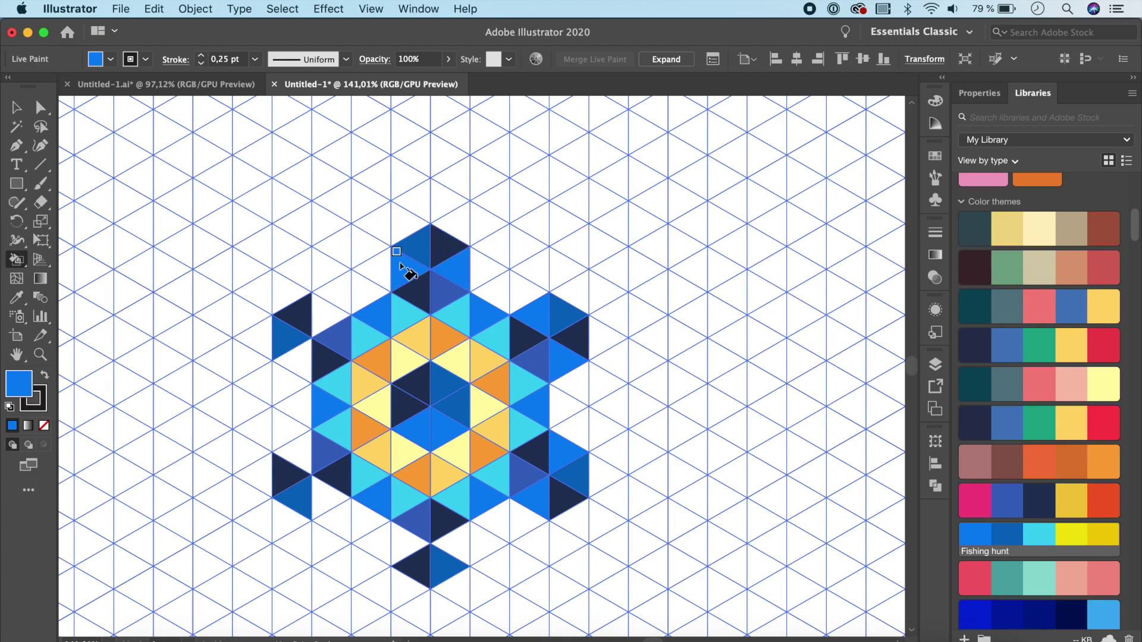
left_click(322, 320)
left_click(292, 360)
left_click(295, 437)
left_click(328, 499)
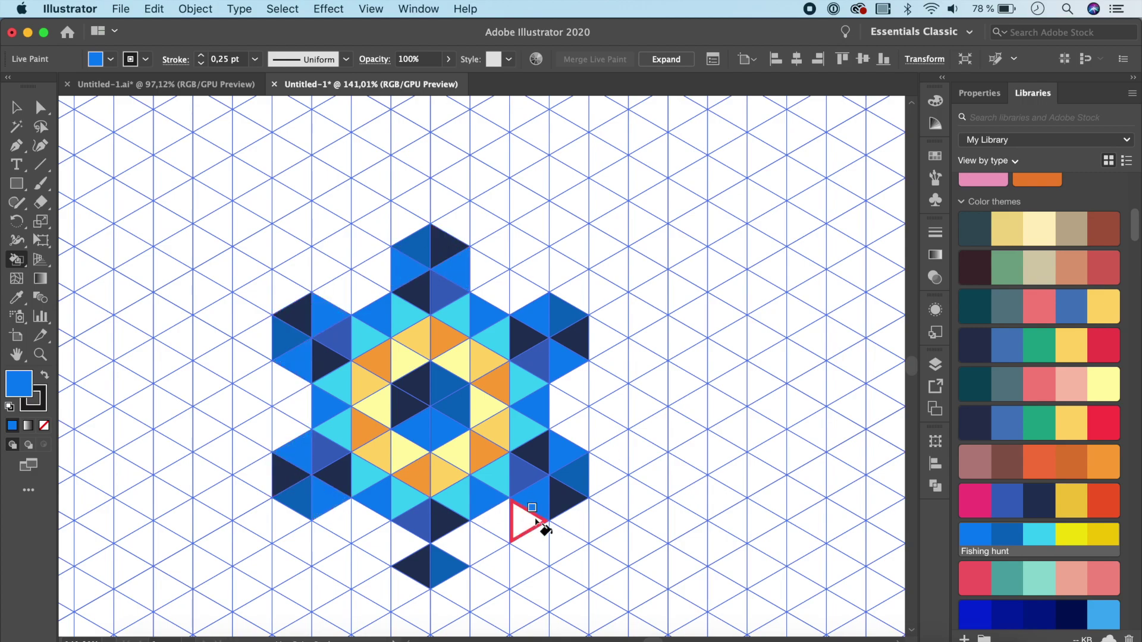
Fill the triangle outside the middle of every hexagon side except the lower-right one with light yellow from Copy of mon site foncé
left_click(1103, 384)
left_click(366, 522)
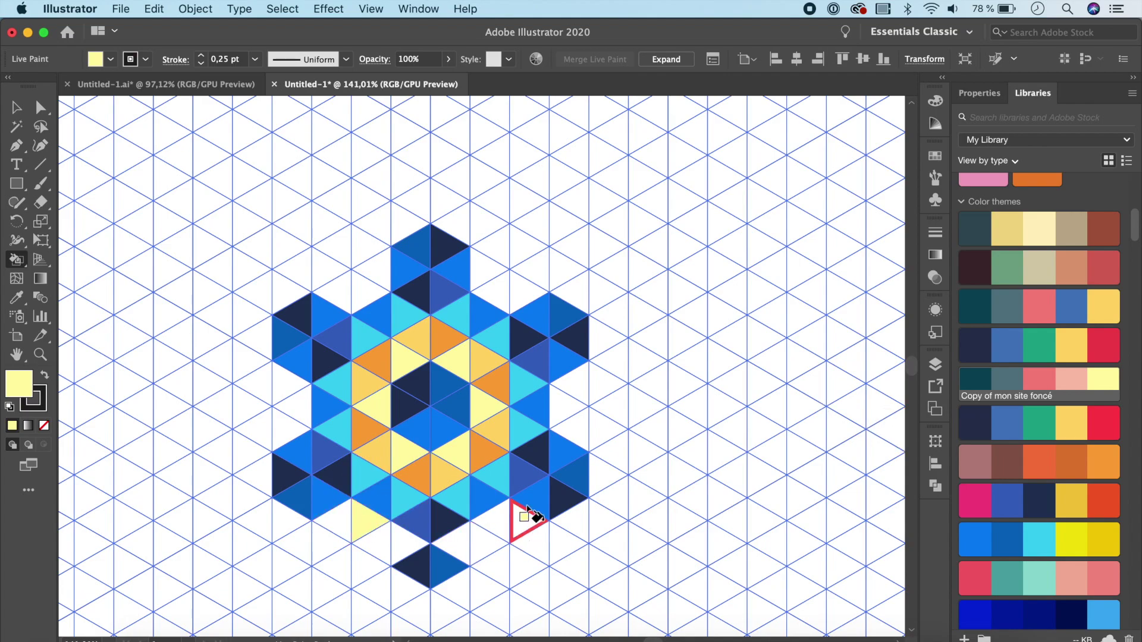
left_click(568, 407)
left_click(495, 292)
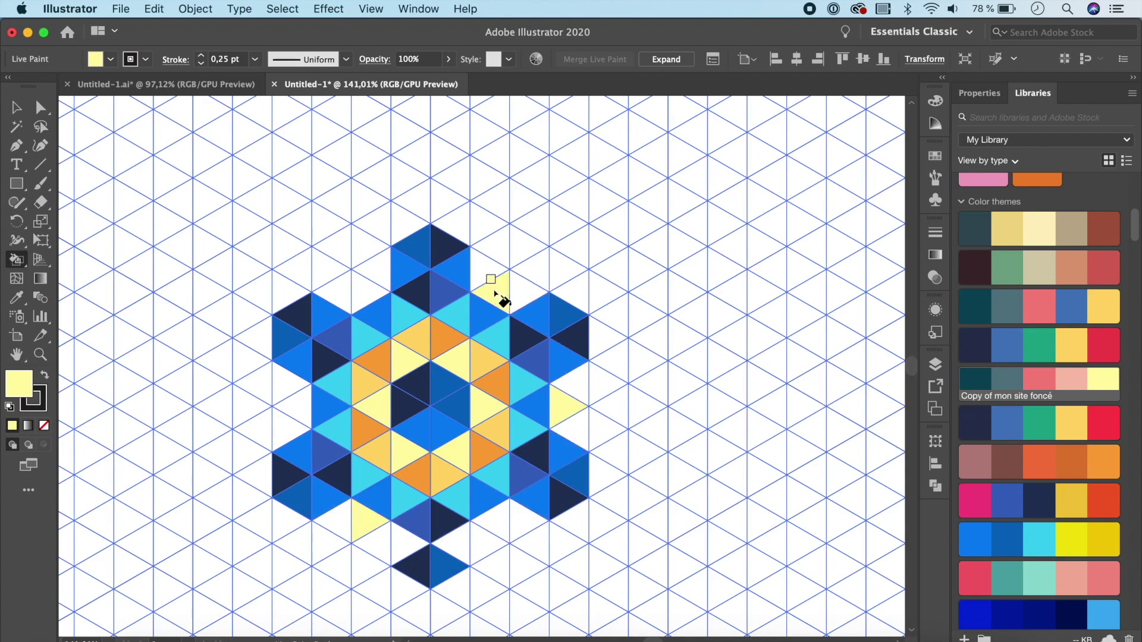
left_click(364, 294)
left_click(297, 402)
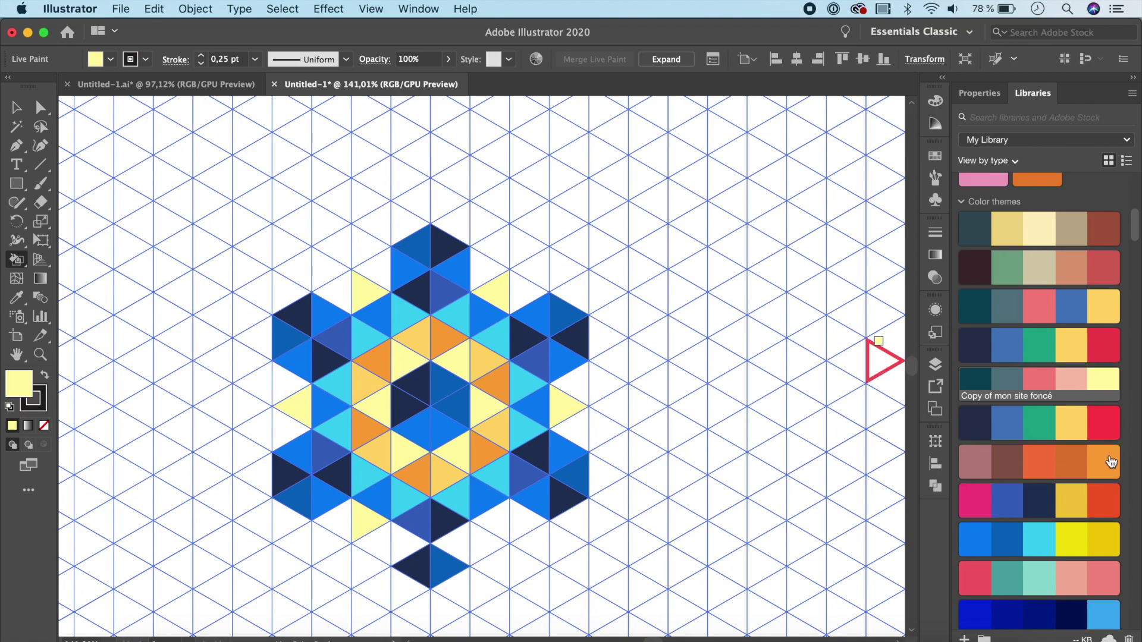
Fill one triangle beside each of the five outer light-yellow triangles with orange from the Illustration theme
left_click(1103, 464)
left_click(487, 270)
left_click(344, 294)
left_click(300, 429)
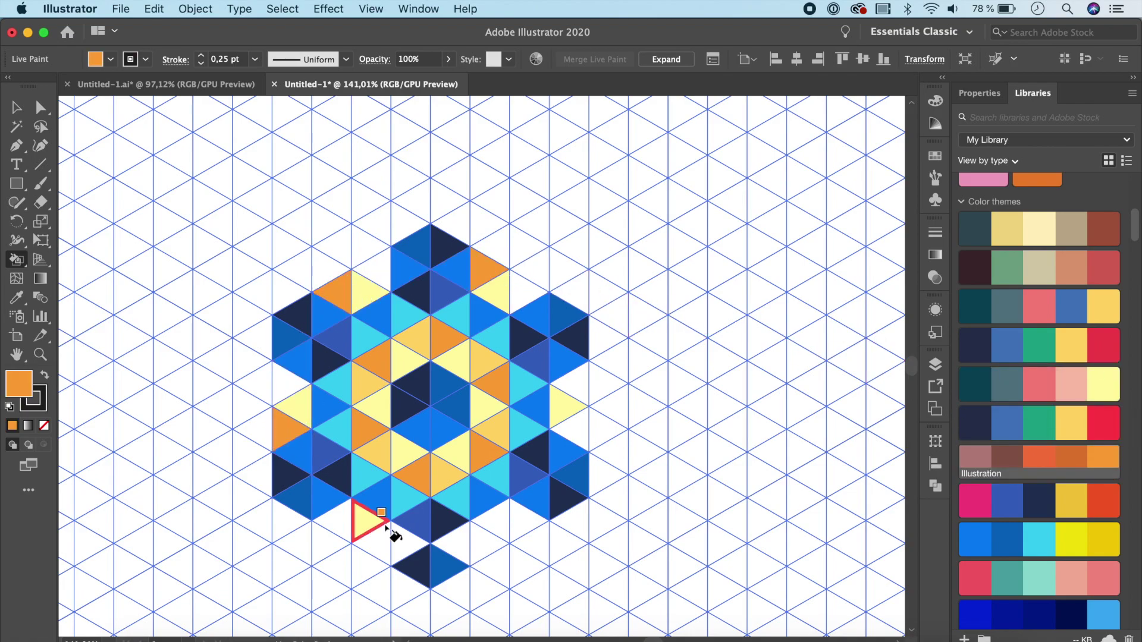
left_click(385, 537)
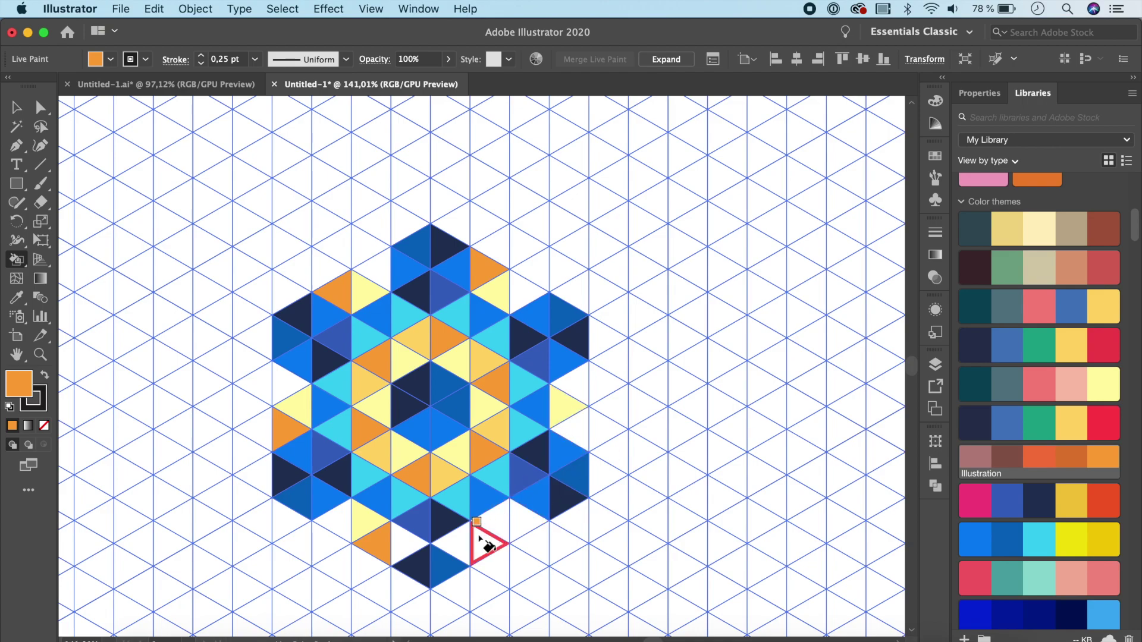
left_click(582, 398)
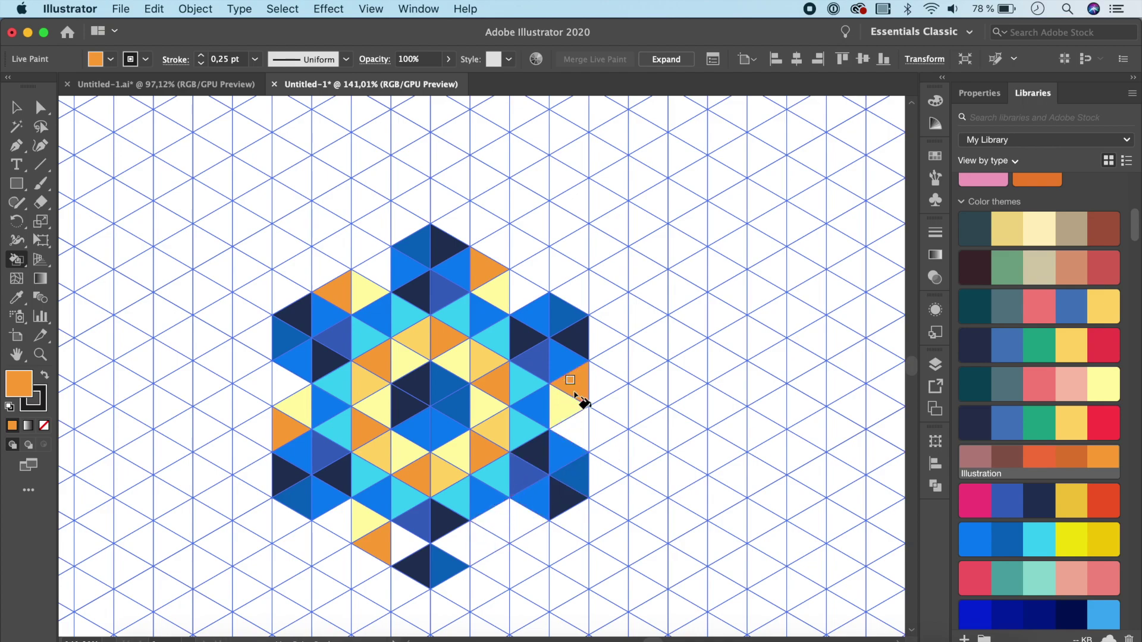
Fill the outer ring's missing light-yellow and orange triangles on the lower-right side, and both bottom-corner gaps with Fishing hunt's bright blue
left_click(1104, 379)
left_click(503, 536)
left_click(1109, 453)
left_click(523, 530)
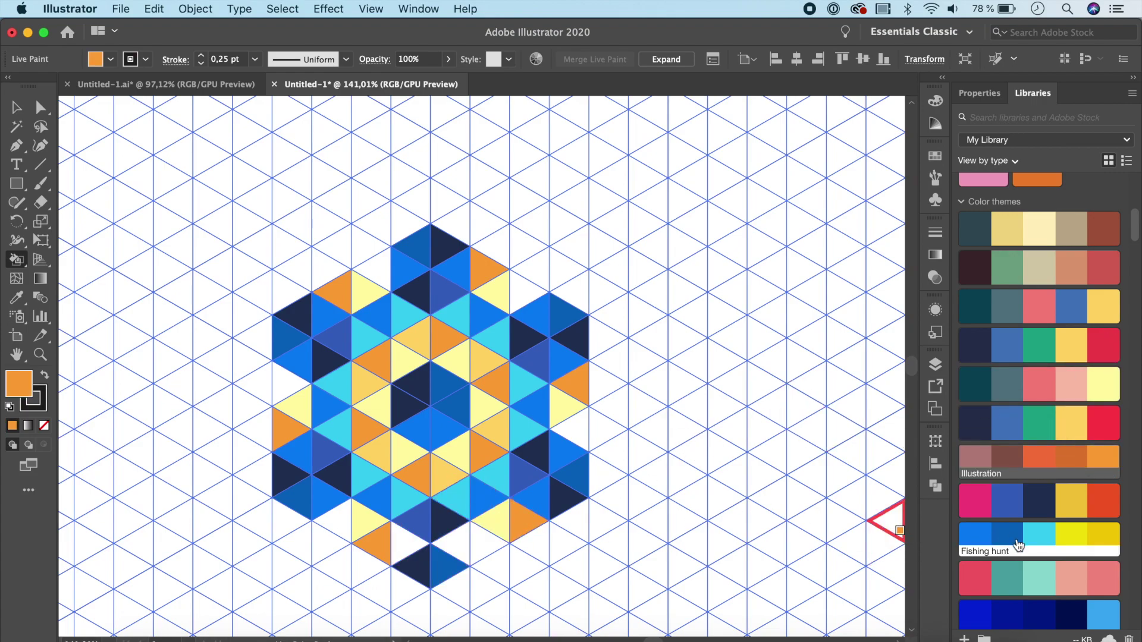
left_click(971, 535)
left_click(409, 544)
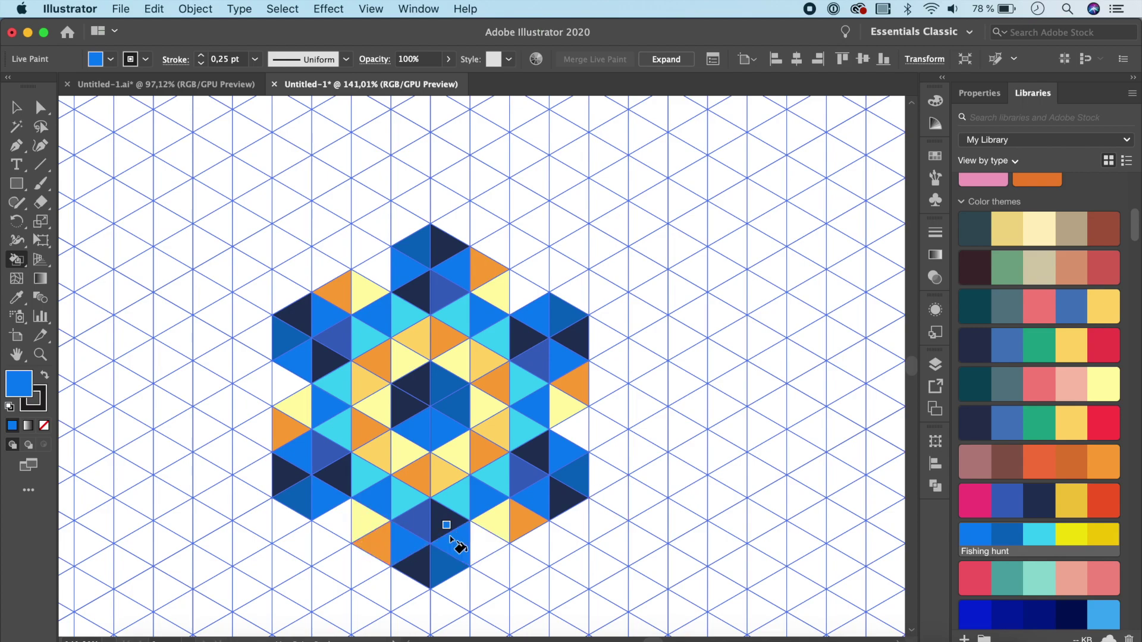
Fill the remaining empty triangle on each of the six outer sides with warm yellow from Copy of mon site foncé
left_click(1103, 306)
left_click(483, 551)
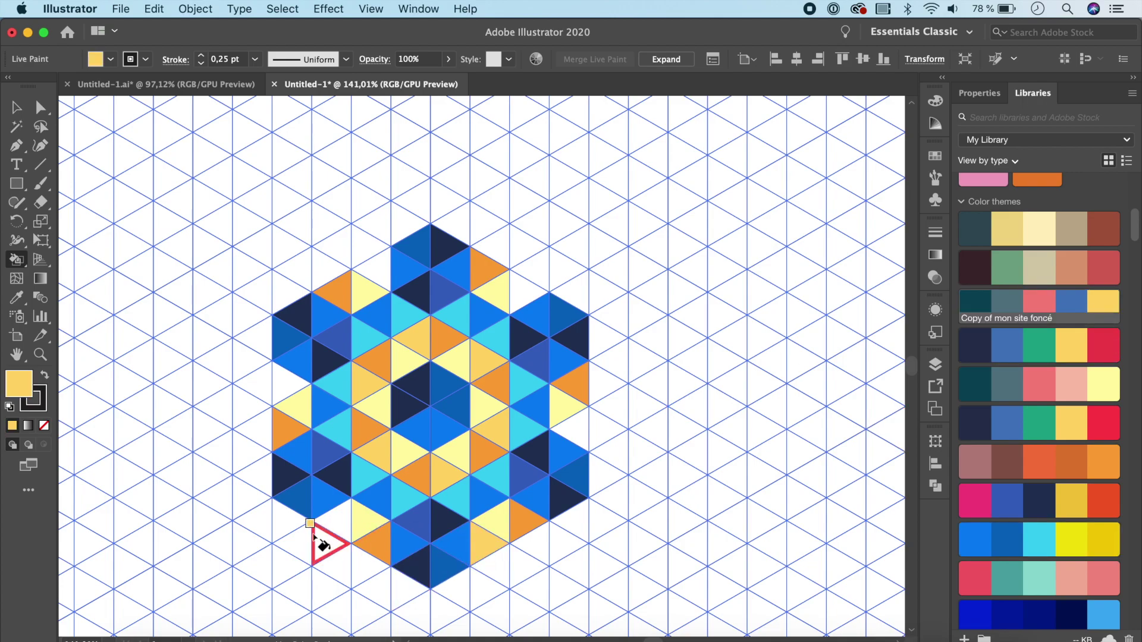
left_click(331, 523)
left_click(292, 389)
left_click(381, 269)
left_click(526, 292)
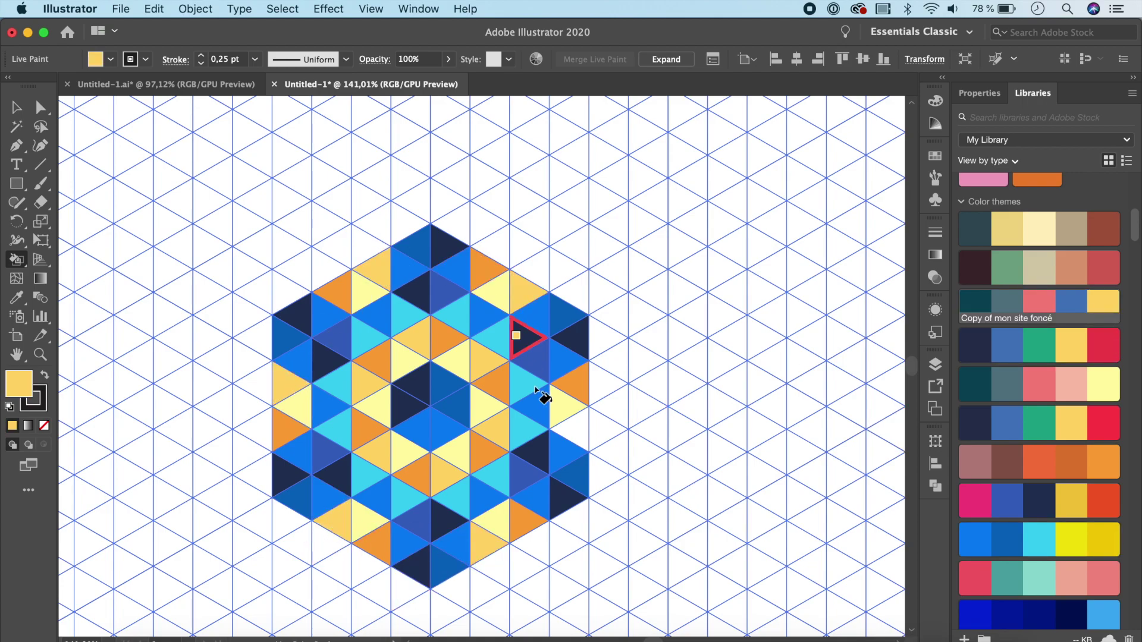
left_click(568, 427)
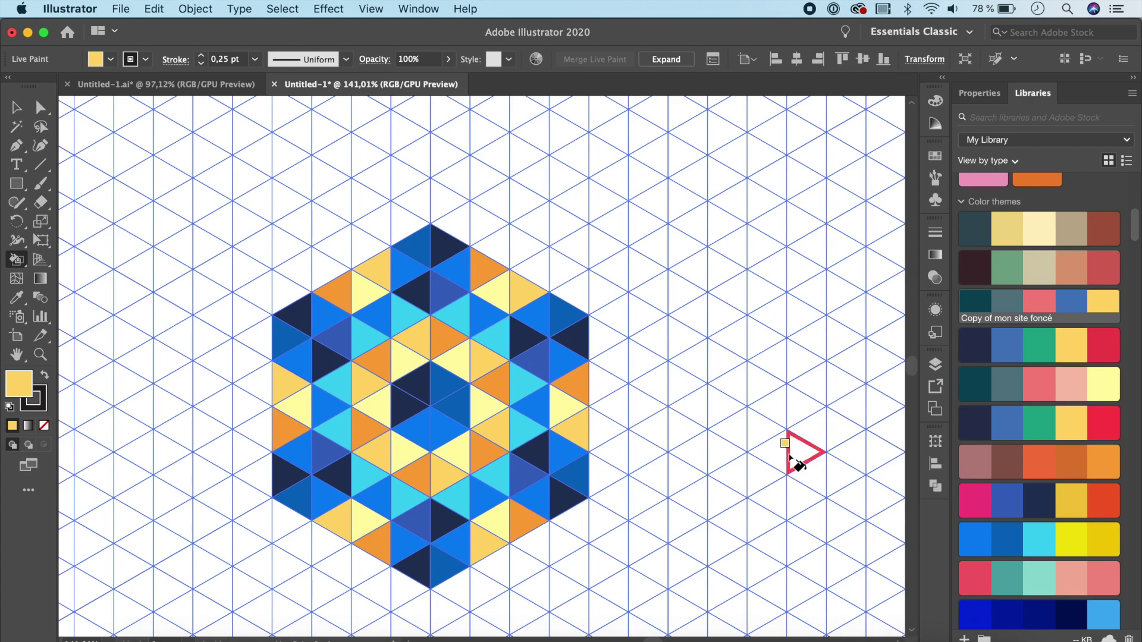
Deselect the Live Paint grid and examine the coloured hexagon up close
scroll(795, 458, "down", 5)
scroll(796, 454, "up", 3)
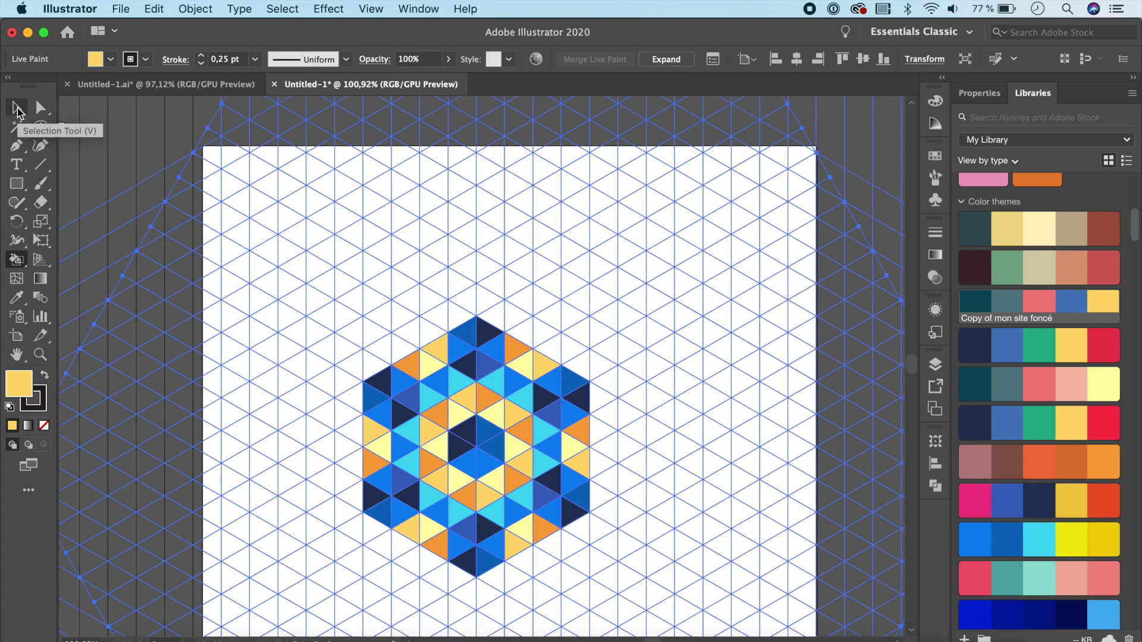
left_click(17, 108)
left_click(120, 130)
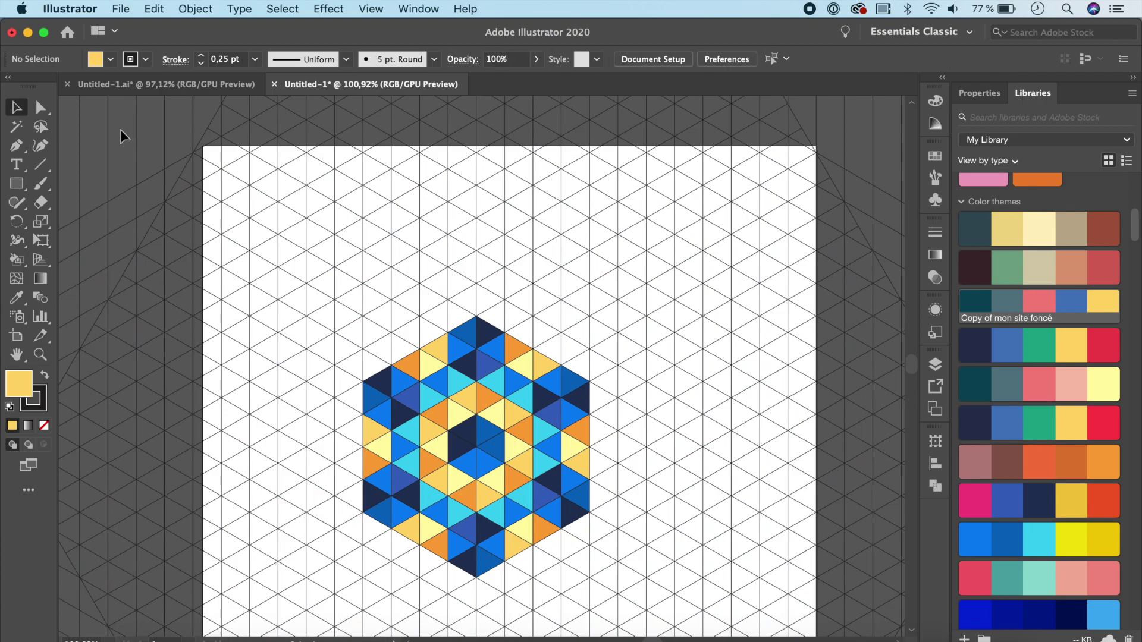
scroll(120, 130, "up", 3)
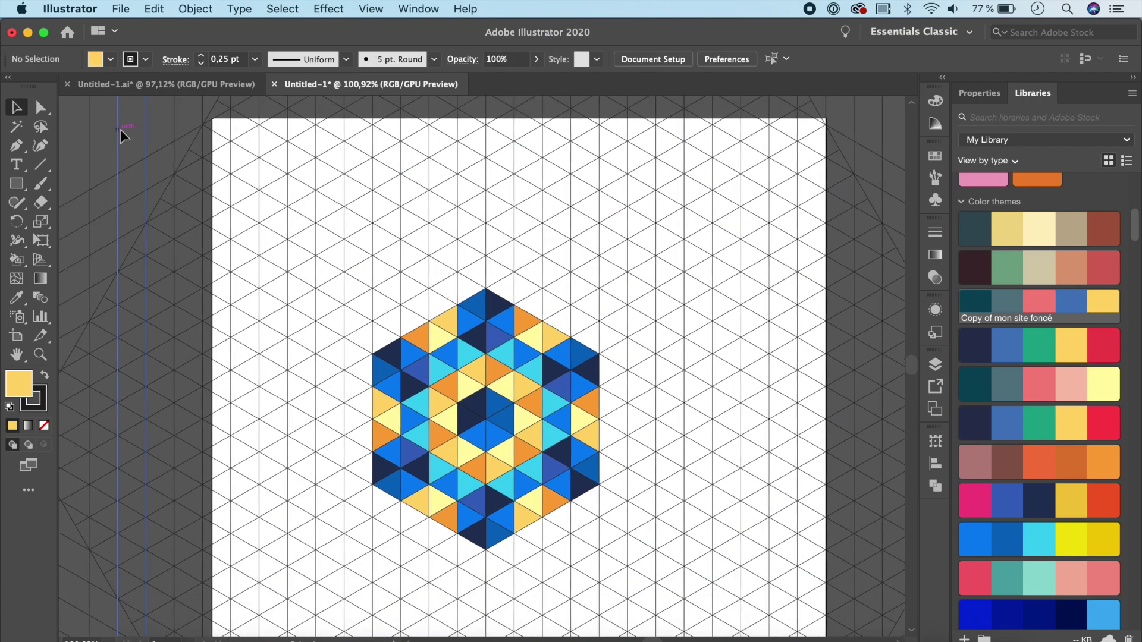
scroll(119, 116, "down", 5)
scroll(119, 116, "right", 4)
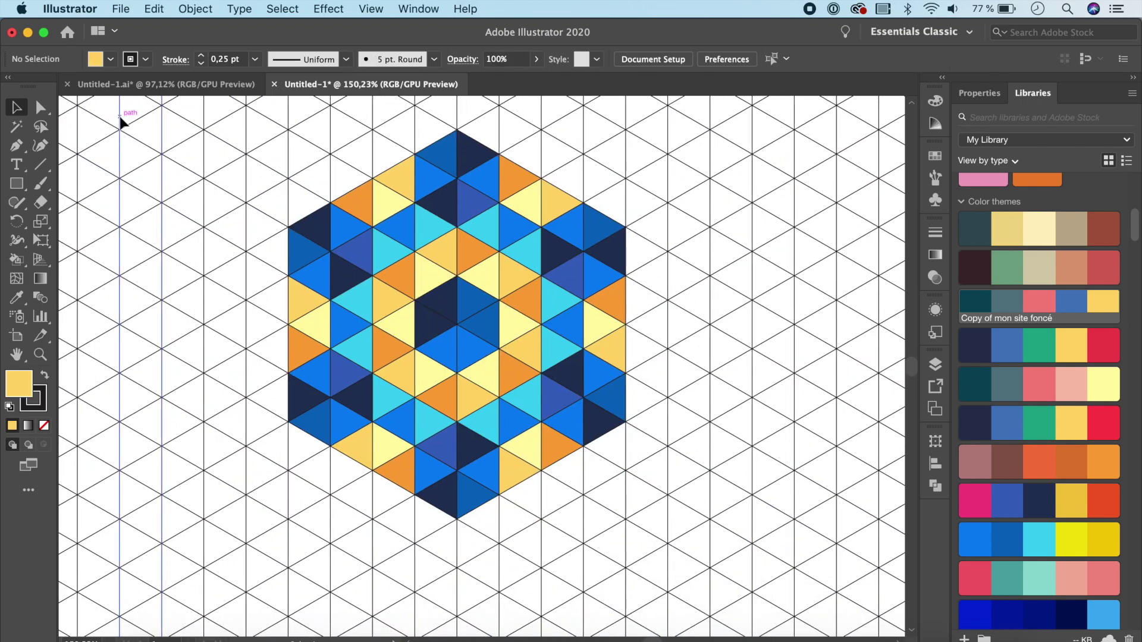
scroll(445, 216, "up", 2)
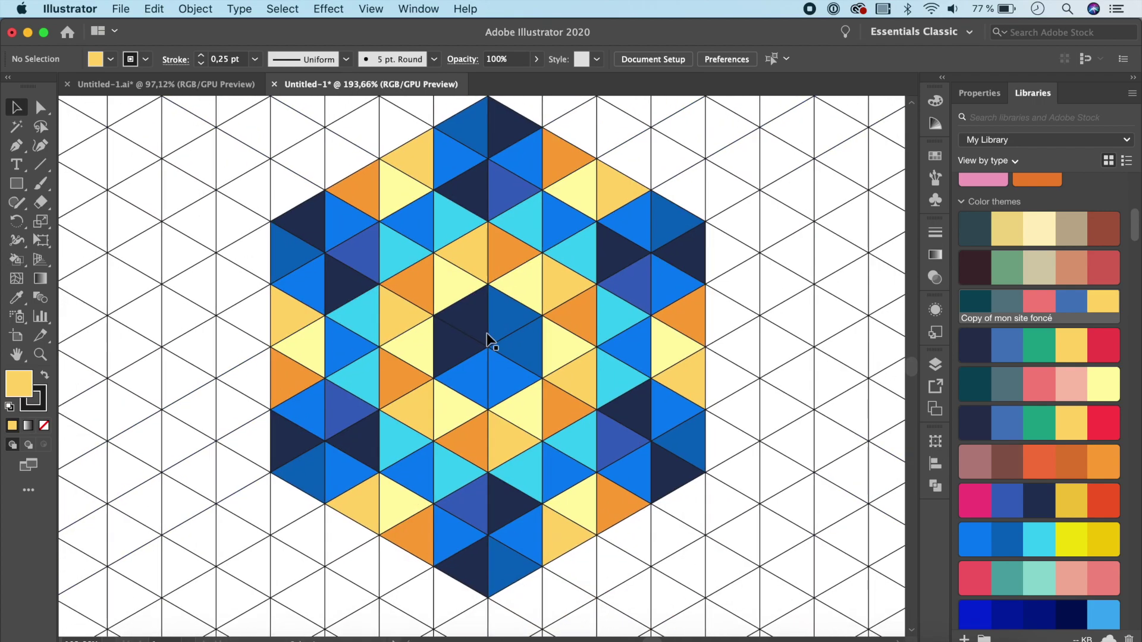
Recolour the orange triangles around the central hexagon with golden yellow from the JuicyRO theme using Live Paint
left_click(16, 259)
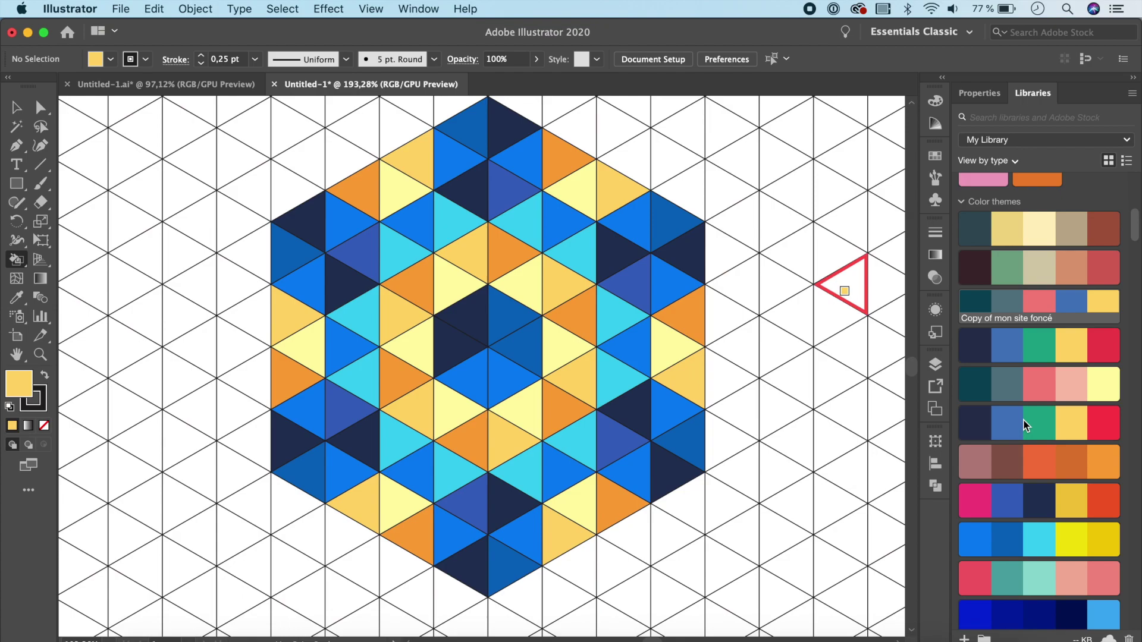
left_click(1072, 500)
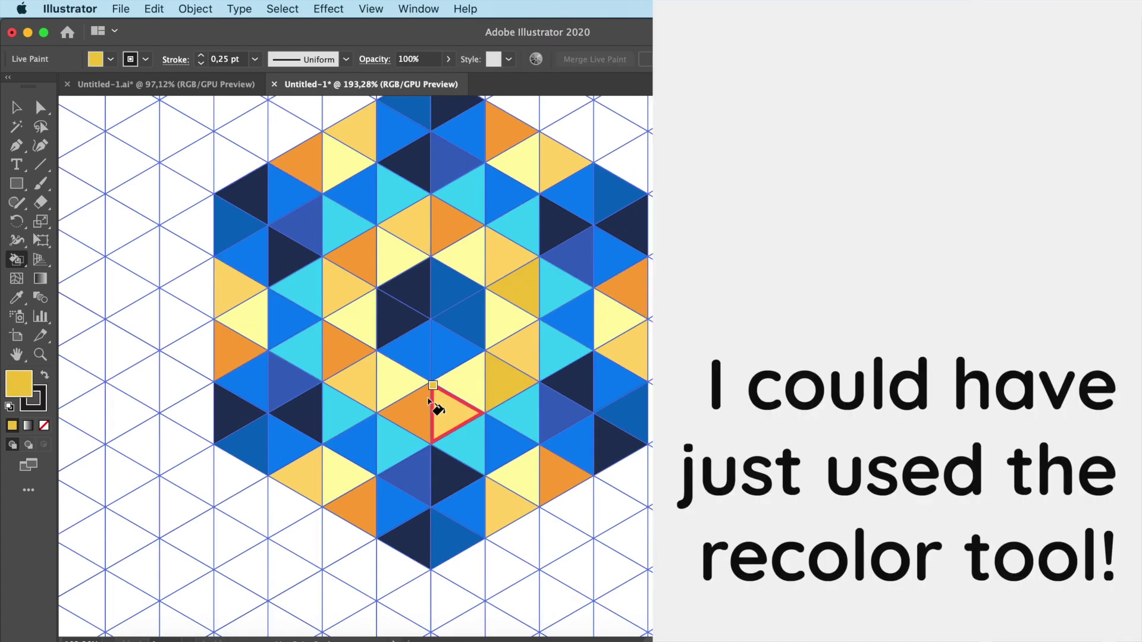
left_click(357, 357)
left_click(361, 264)
left_click(453, 233)
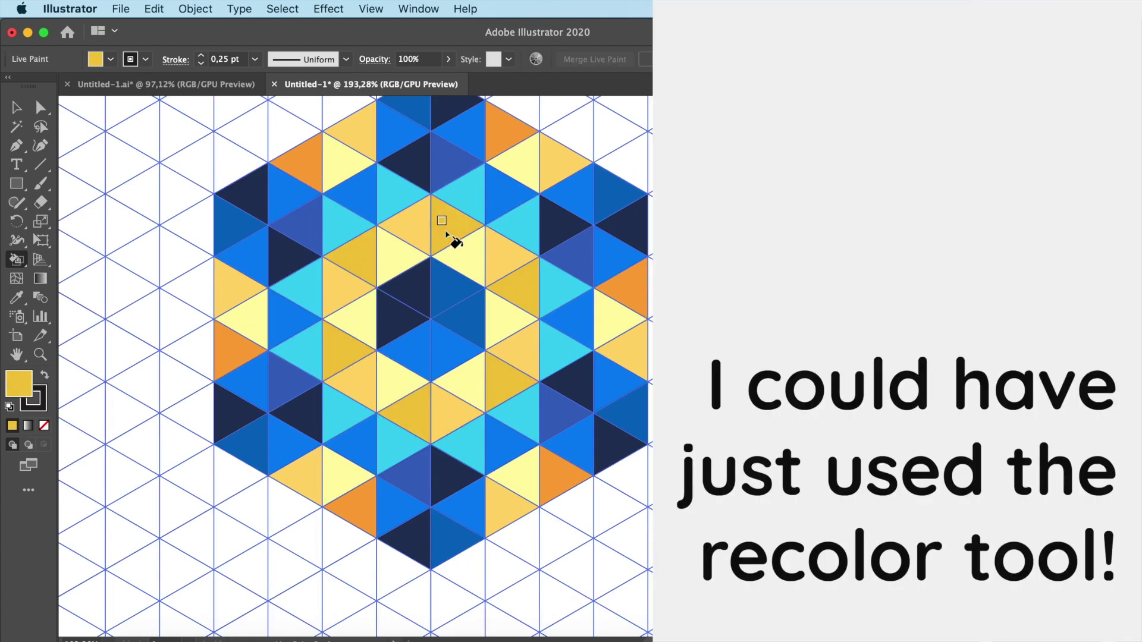
Recolour the six orange triangles along the hexagon's outer edge with the same JuicyRO golden yellow
left_click(509, 132)
left_click(302, 163)
left_click(241, 335)
left_click(359, 515)
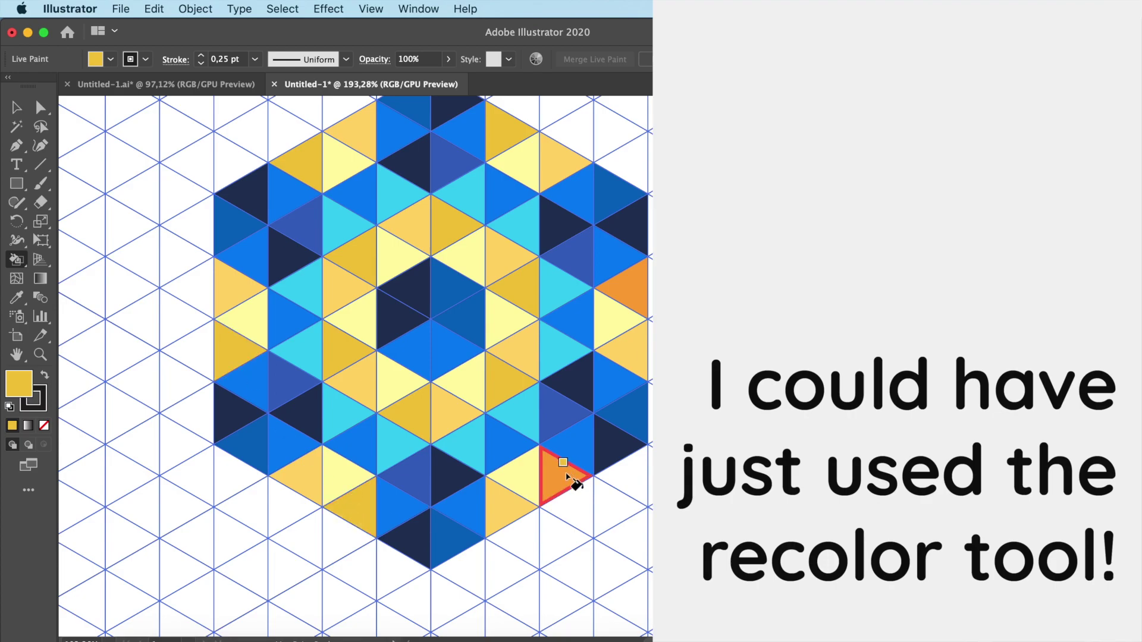
left_click(562, 470)
left_click(630, 298)
Compare the recoloured hexagon with the finished example beside the artboard and examine the surrounding grid
scroll(862, 458, "down", 3)
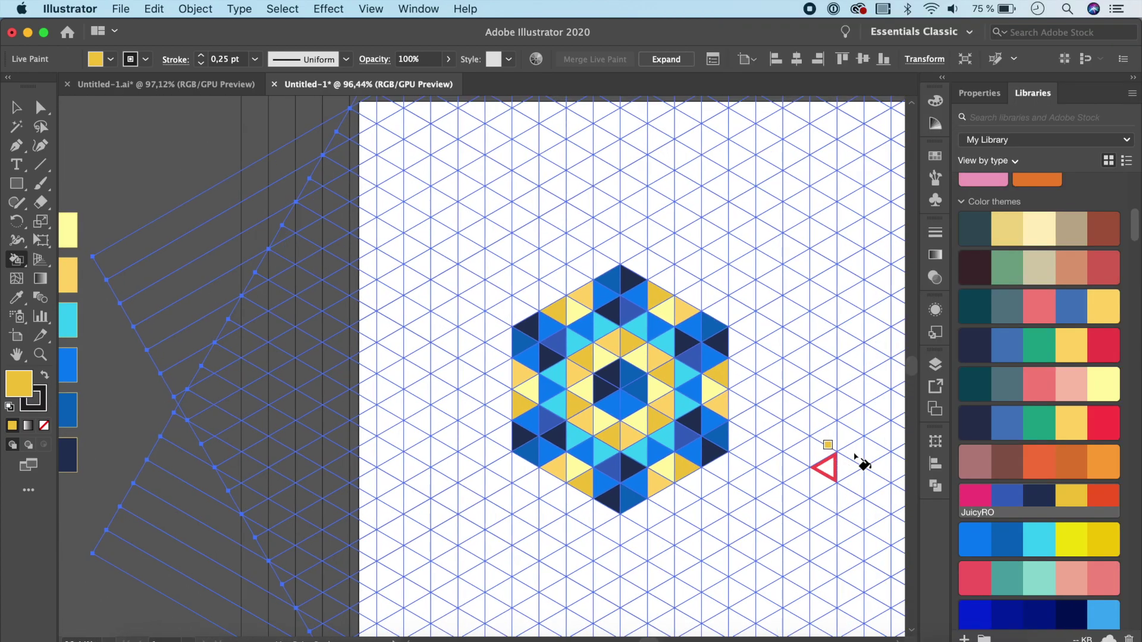
scroll(862, 461, "right", 10)
scroll(862, 461, "up", 3)
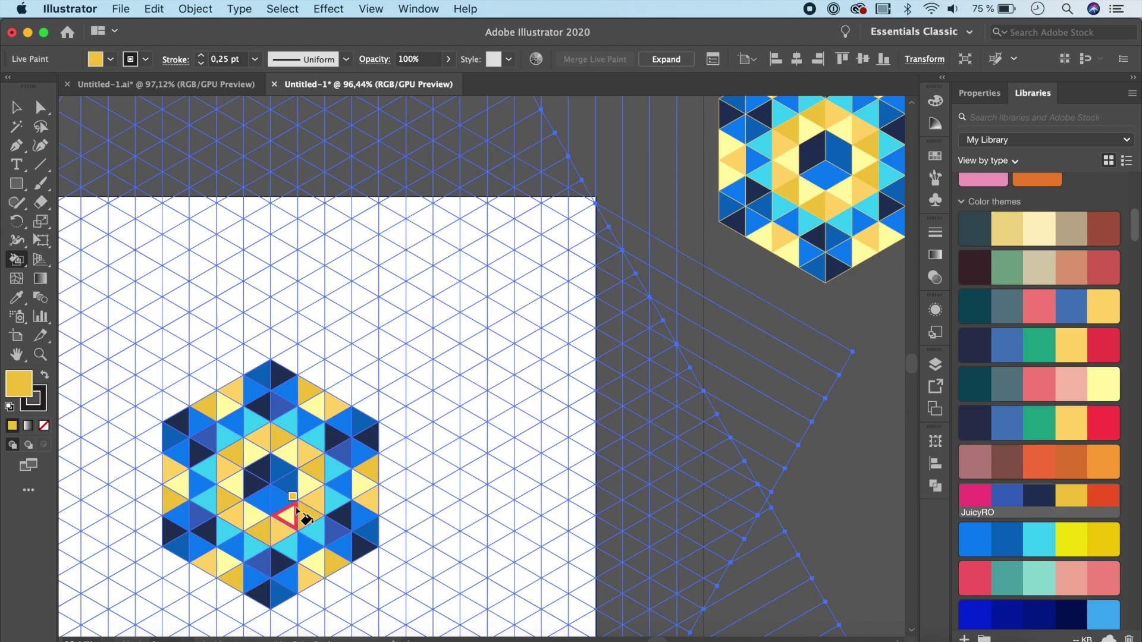
scroll(300, 516, "down", 1)
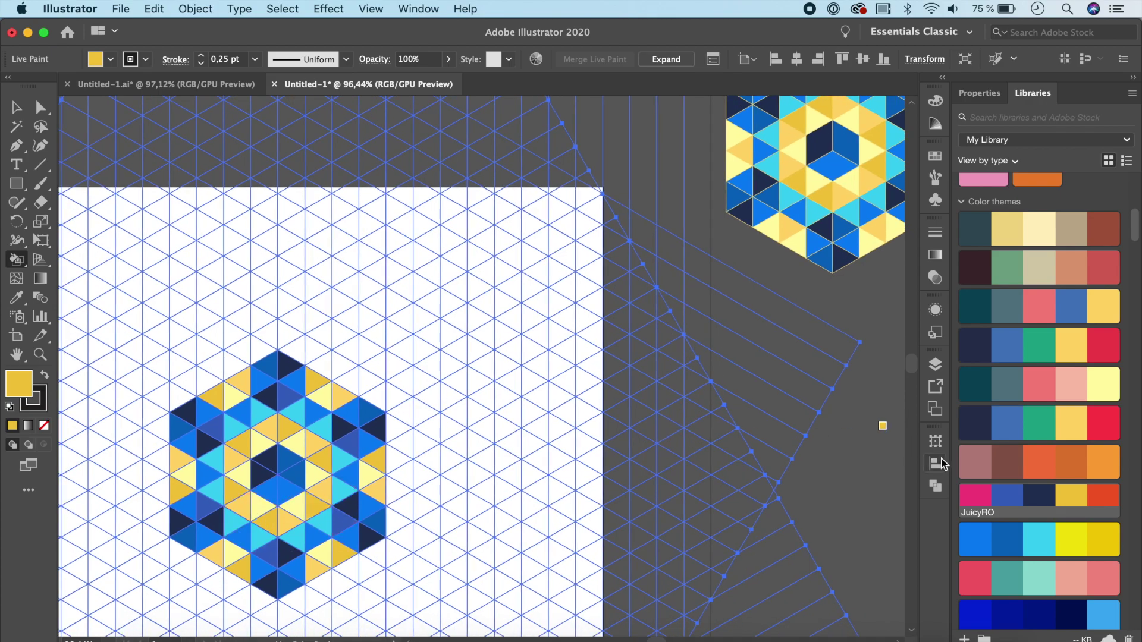
scroll(839, 214, "right", 3)
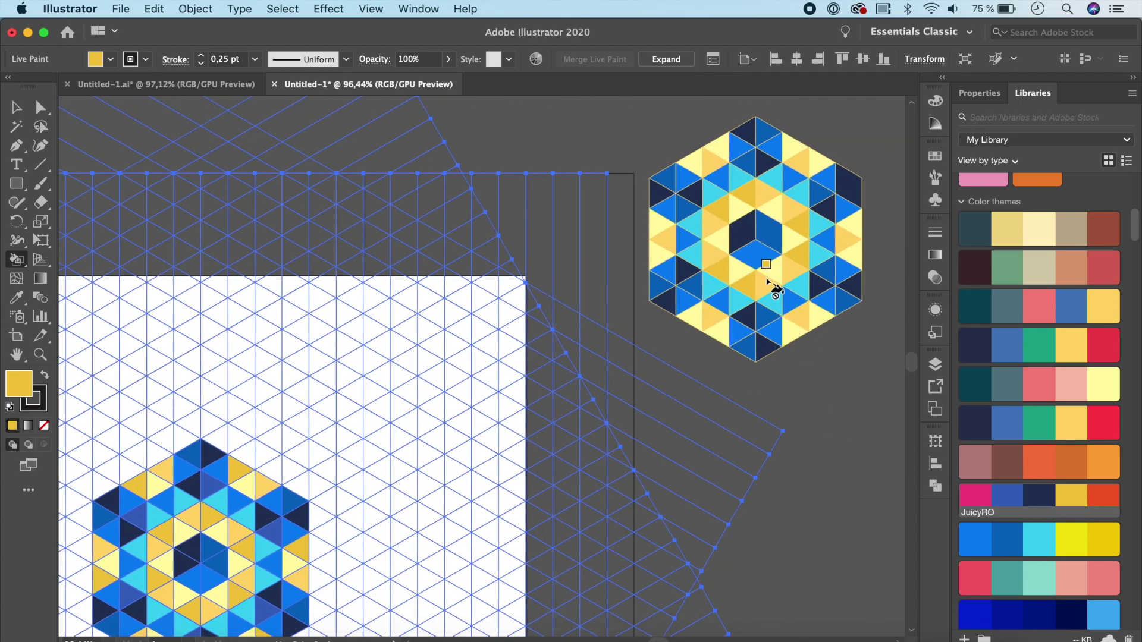
scroll(773, 290, "left", 10)
scroll(773, 290, "down", 4)
scroll(773, 291, "up", 5)
scroll(770, 282, "left", 3)
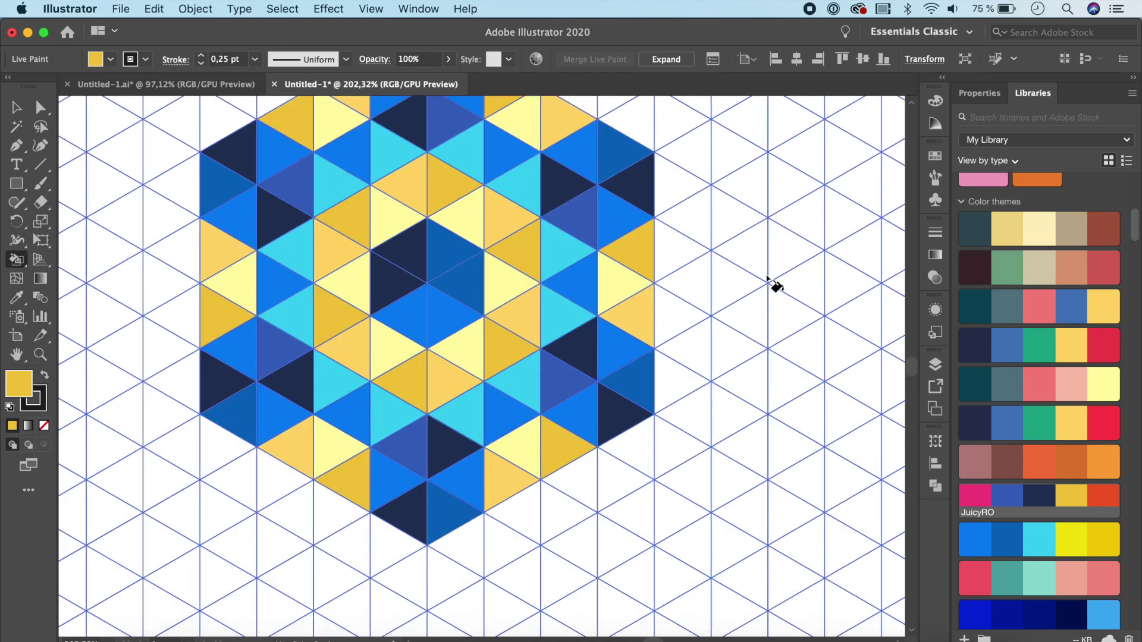
scroll(774, 286, "down", 2)
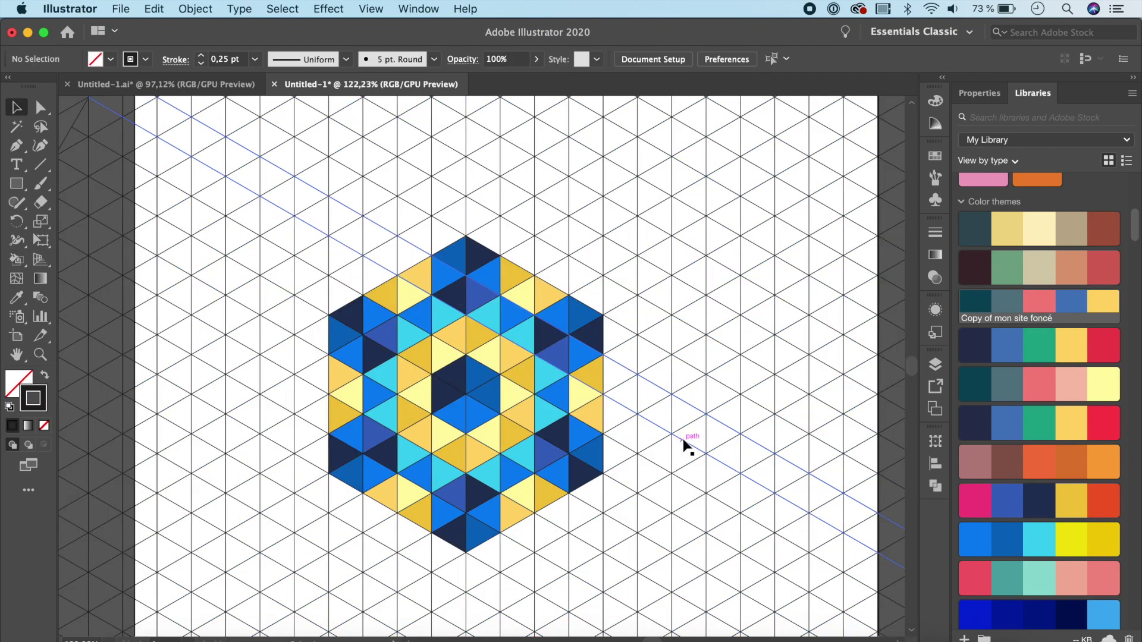
scroll(688, 446, "right", 5)
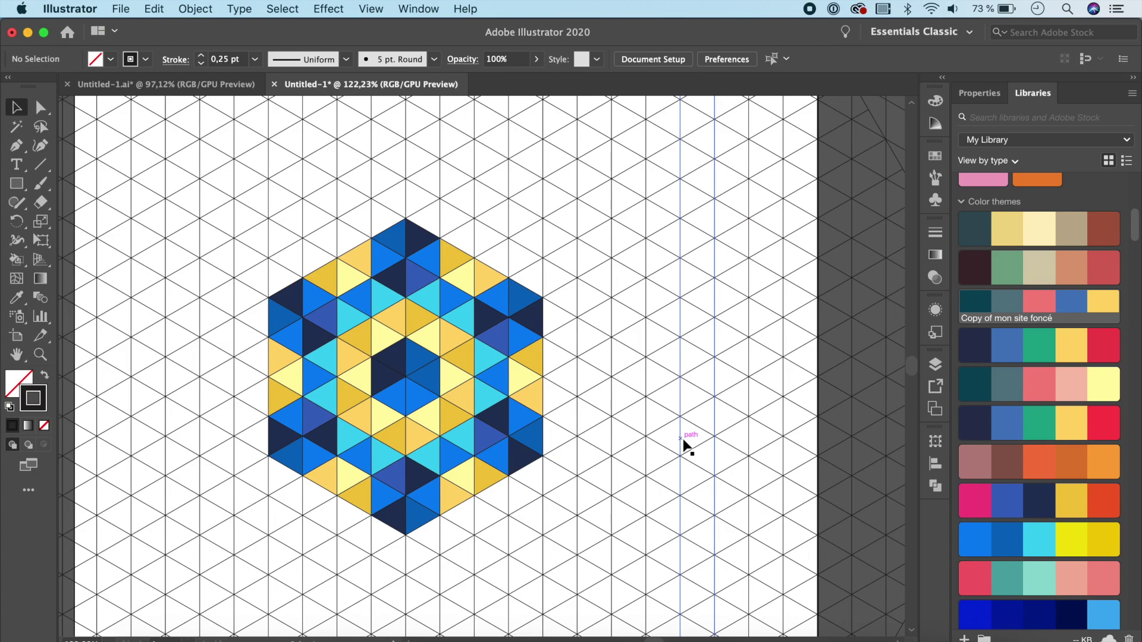
scroll(689, 437, "down", 10)
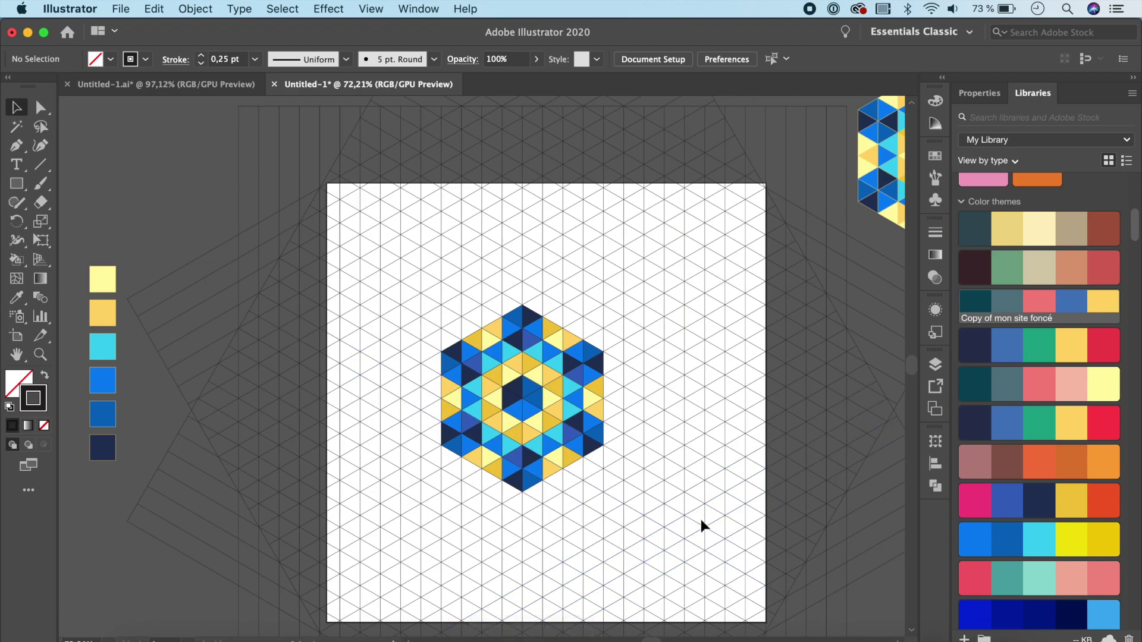
scroll(700, 519, "right", 3)
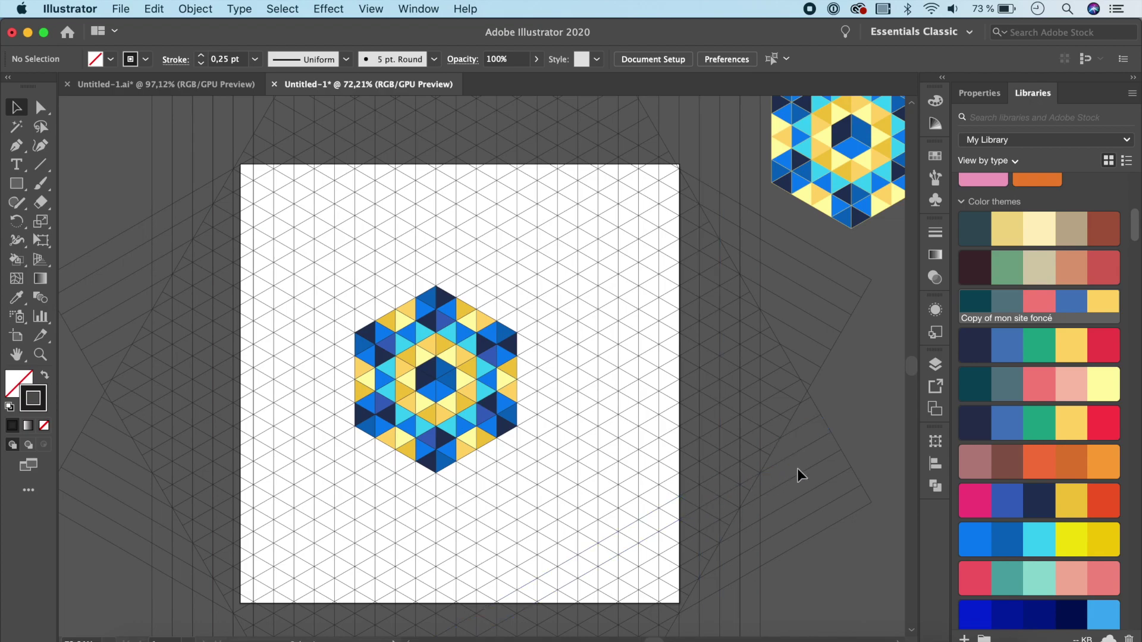
Expand the whole grid and its coloured hexagon with Object, Fill and Stroke enabled
scroll(693, 523, "down", 3)
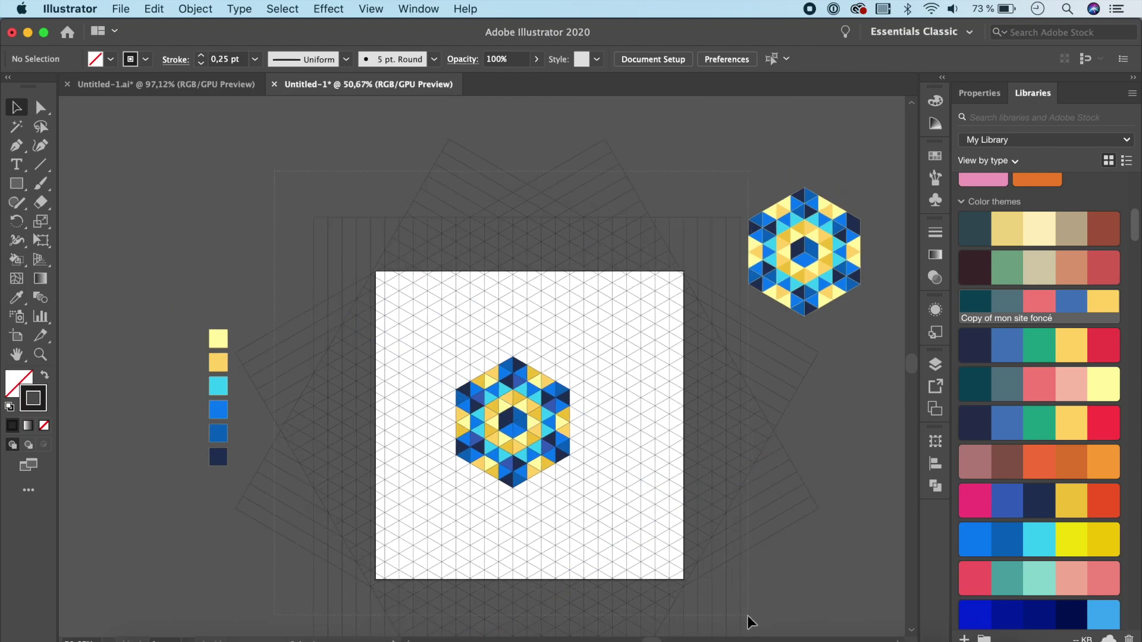
left_click(748, 635)
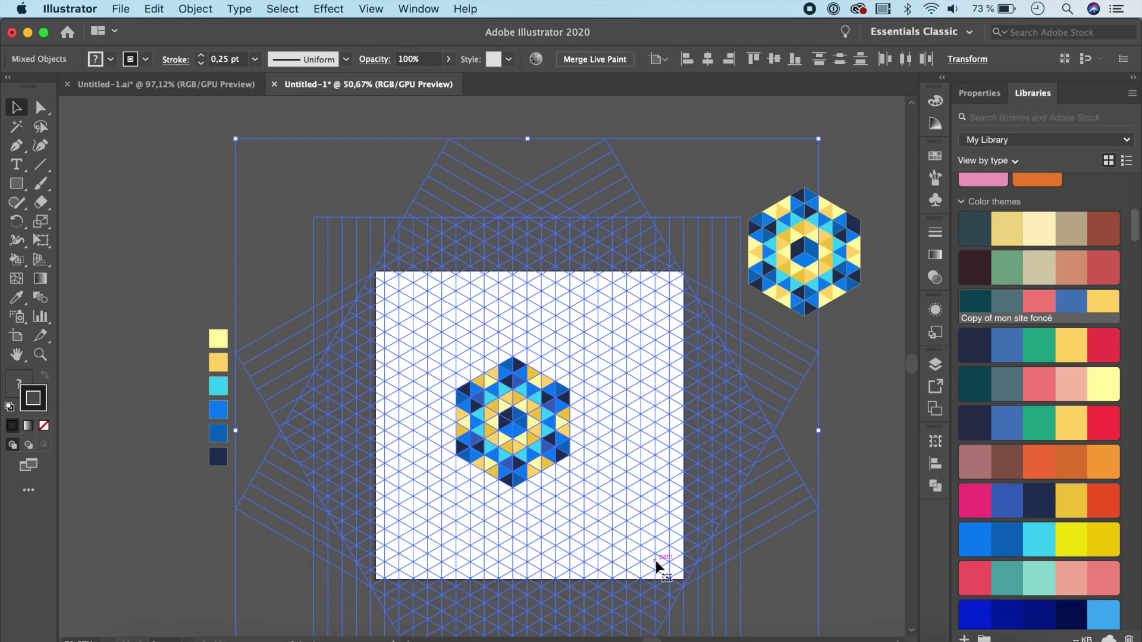
left_click(196, 8)
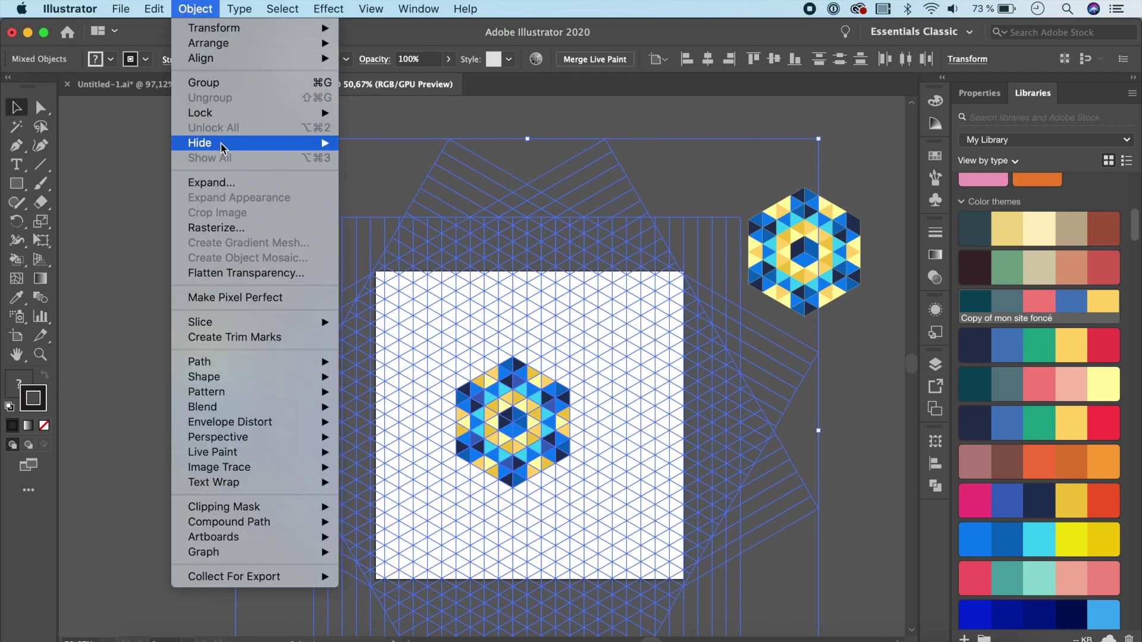
left_click(228, 184)
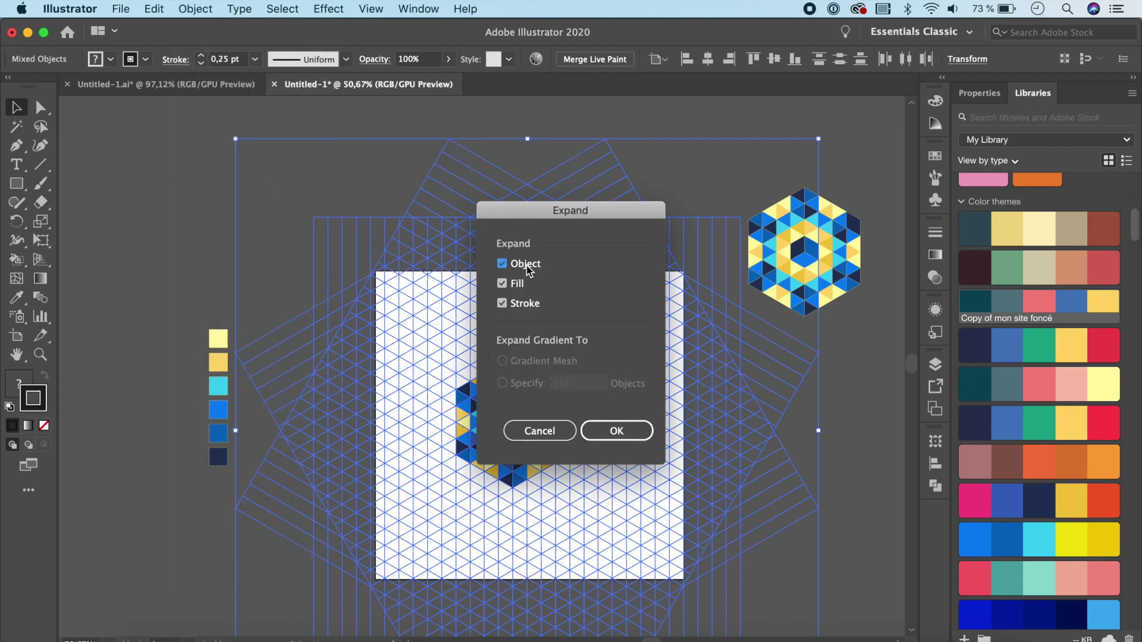
left_click(618, 442)
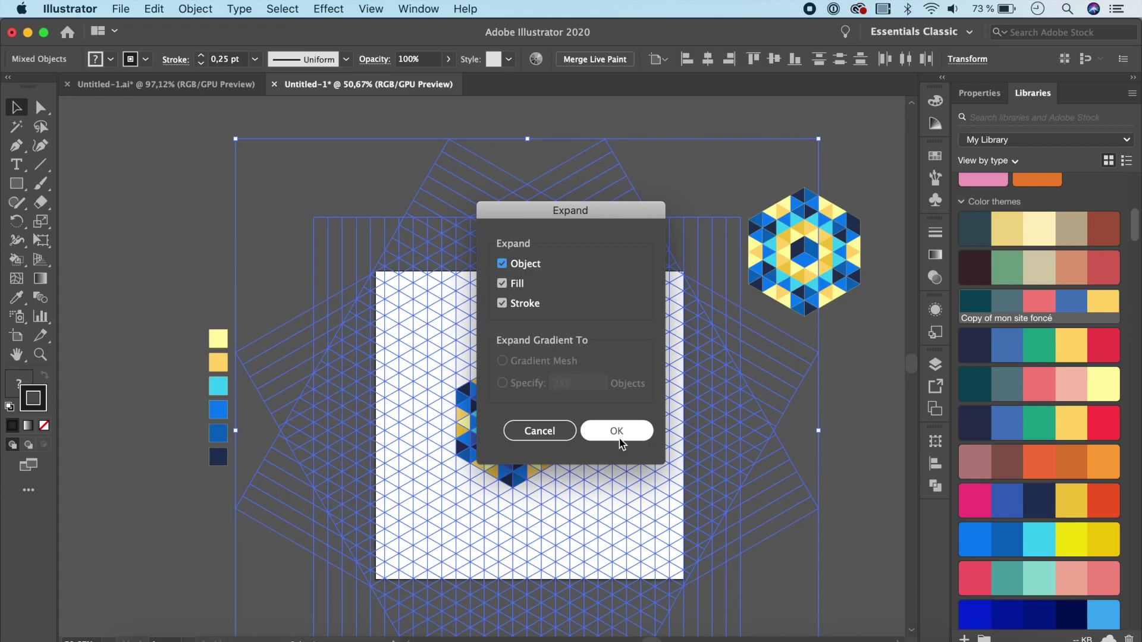
Merge the expanded grid group with the Pathfinder Merge operation
scroll(866, 519, "down", 2)
scroll(866, 519, "right", 3)
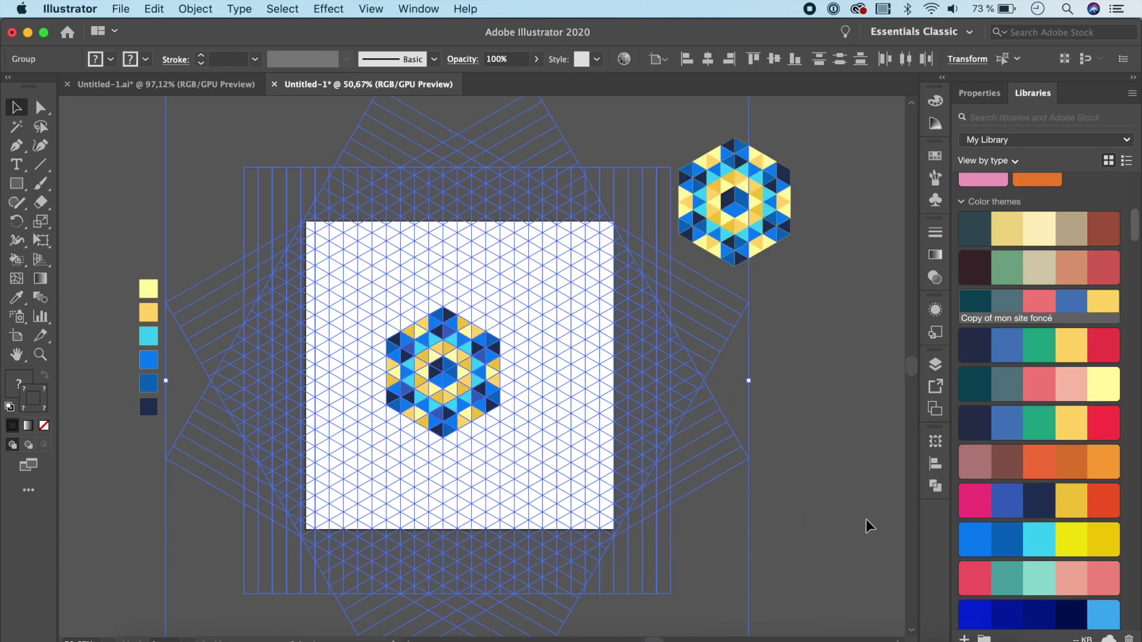
left_click(942, 488)
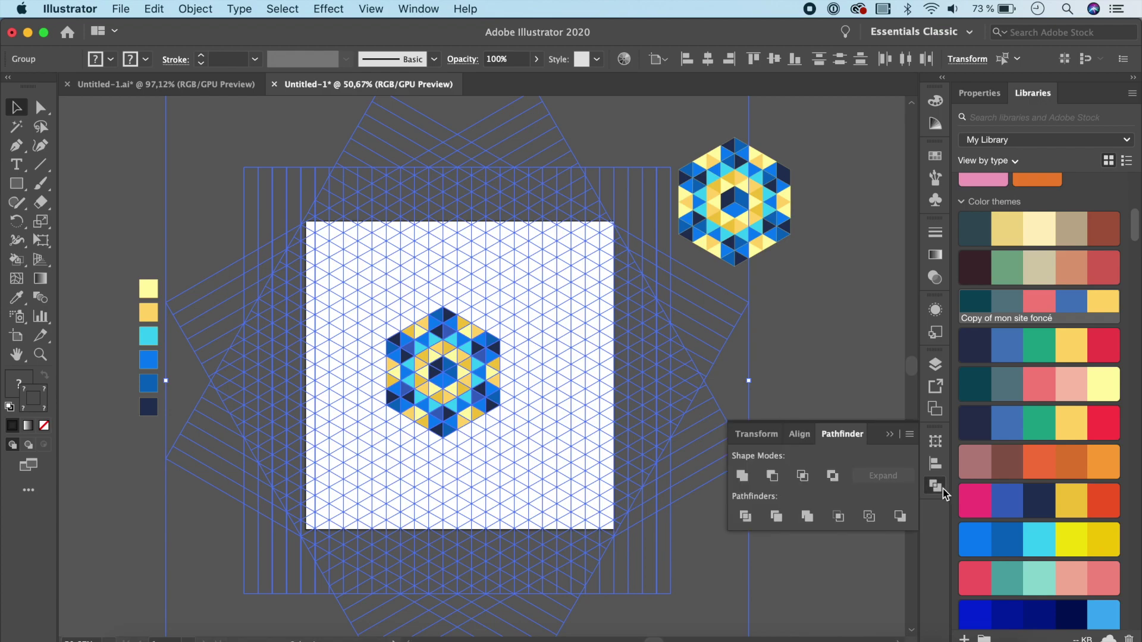
left_click(431, 14)
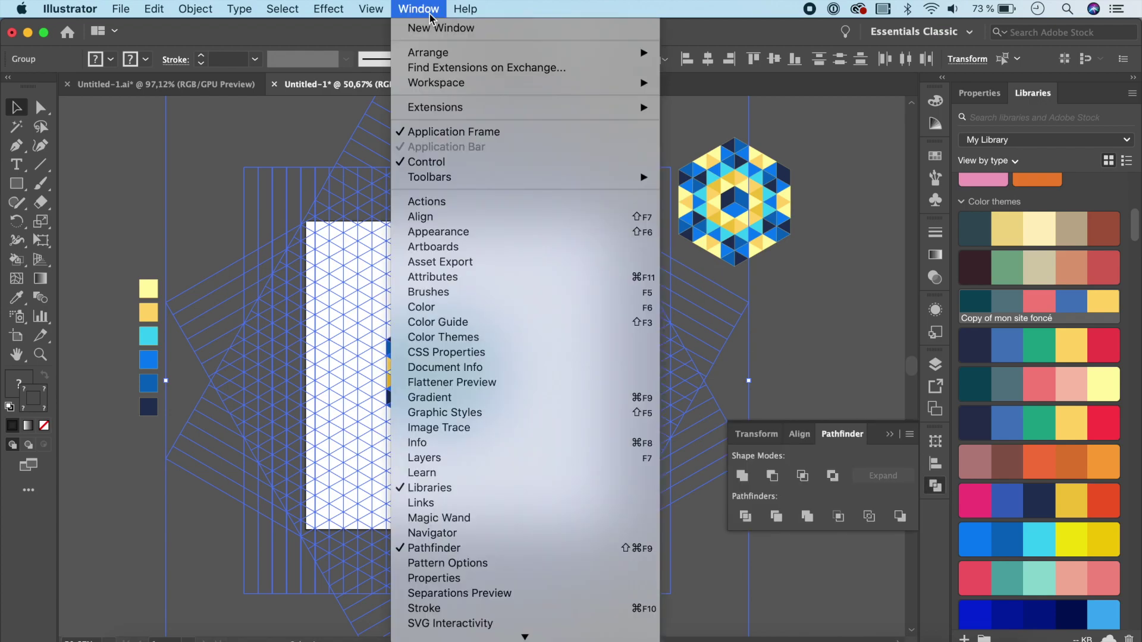
left_click(845, 320)
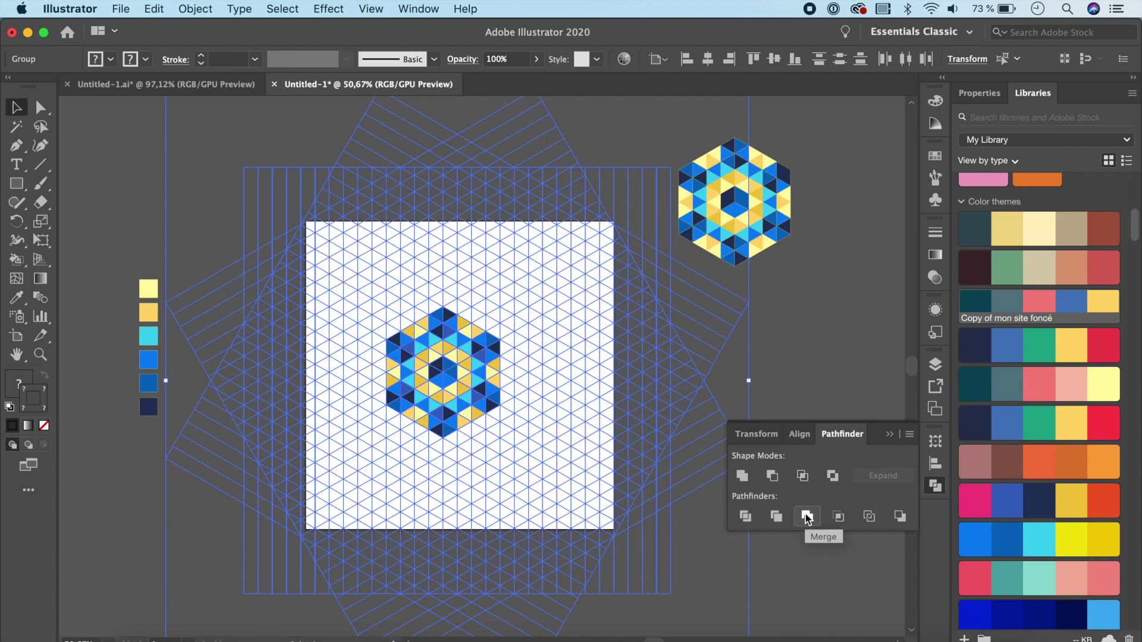
left_click(807, 519)
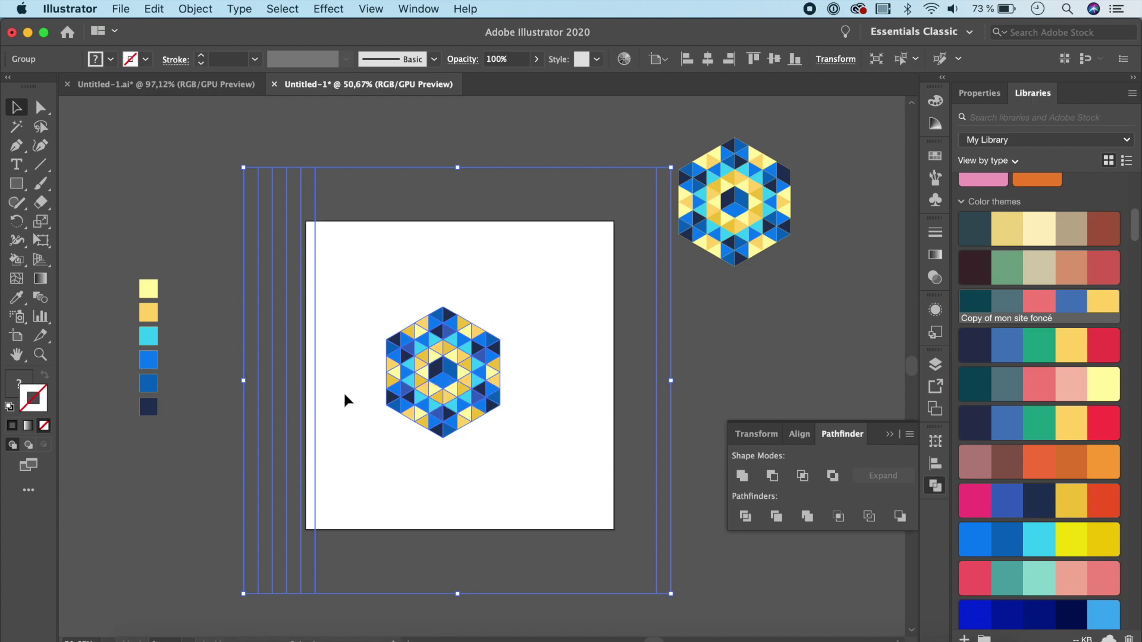
Isolate the merged group and delete the leftover vertical strip beyond the artboard's right edge
left_click(717, 384)
double_click(670, 394)
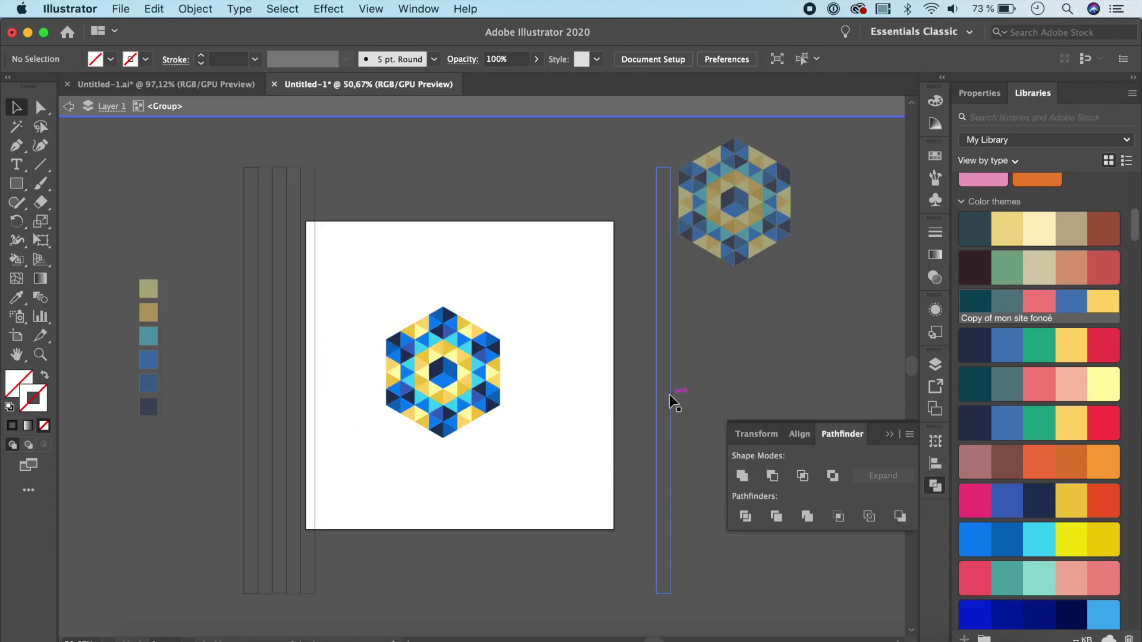
left_click(658, 302)
key("Delete")
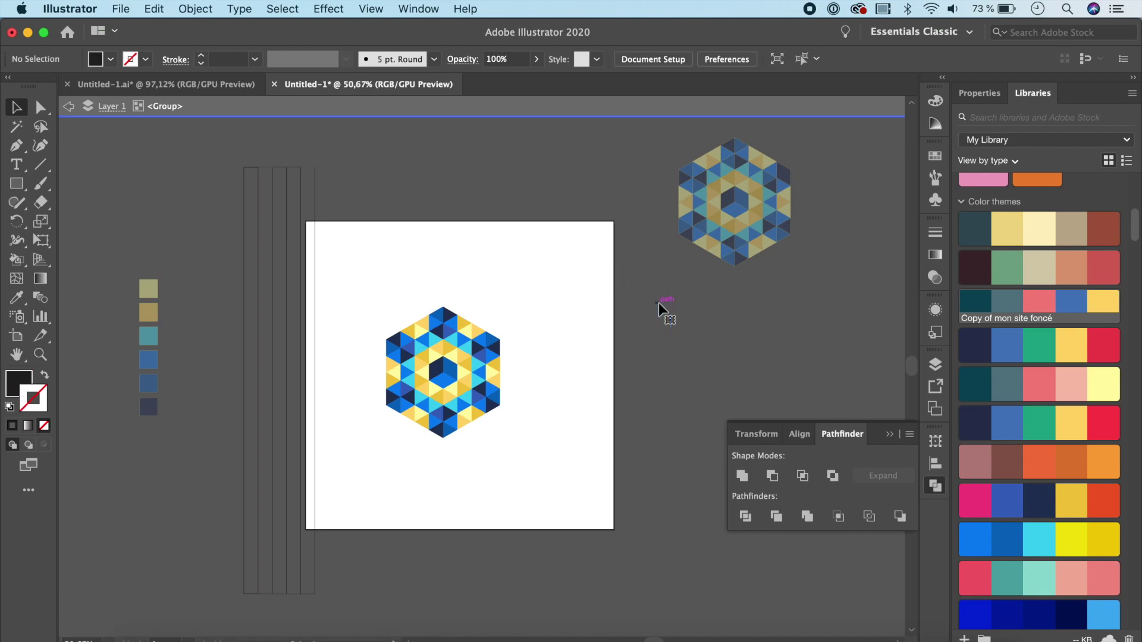
Delete the leftover vertical strips along the artboard's left edge, exit isolation mode and check the selection of the remaining hexagon group
left_click(313, 339)
key("Delete")
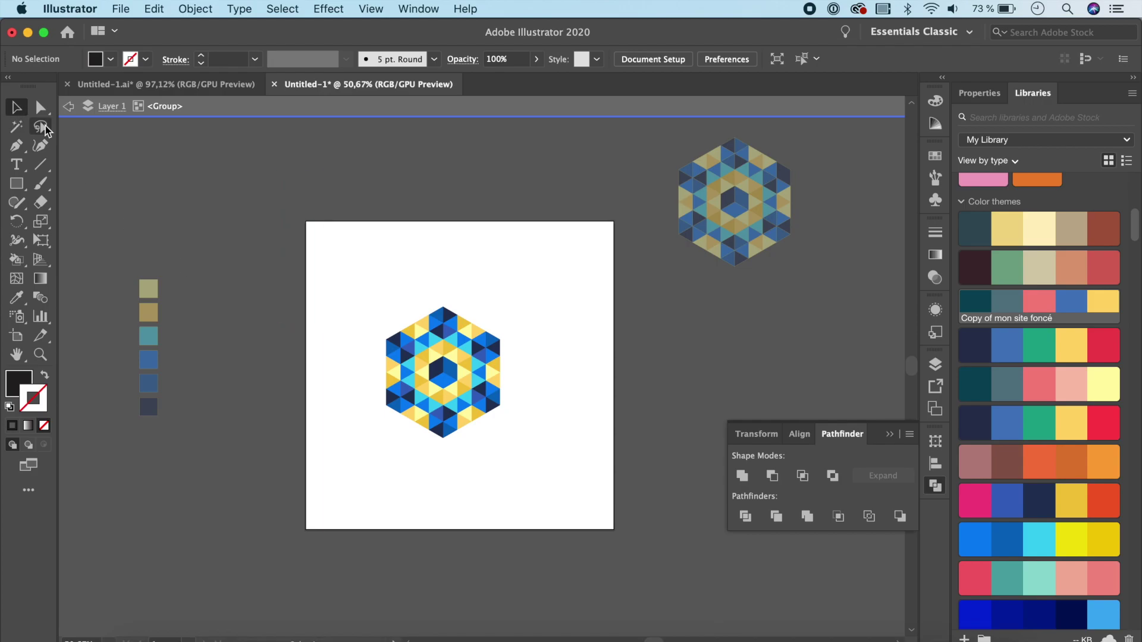
left_click(69, 109)
scroll(476, 404, "up", 4)
left_click(470, 411)
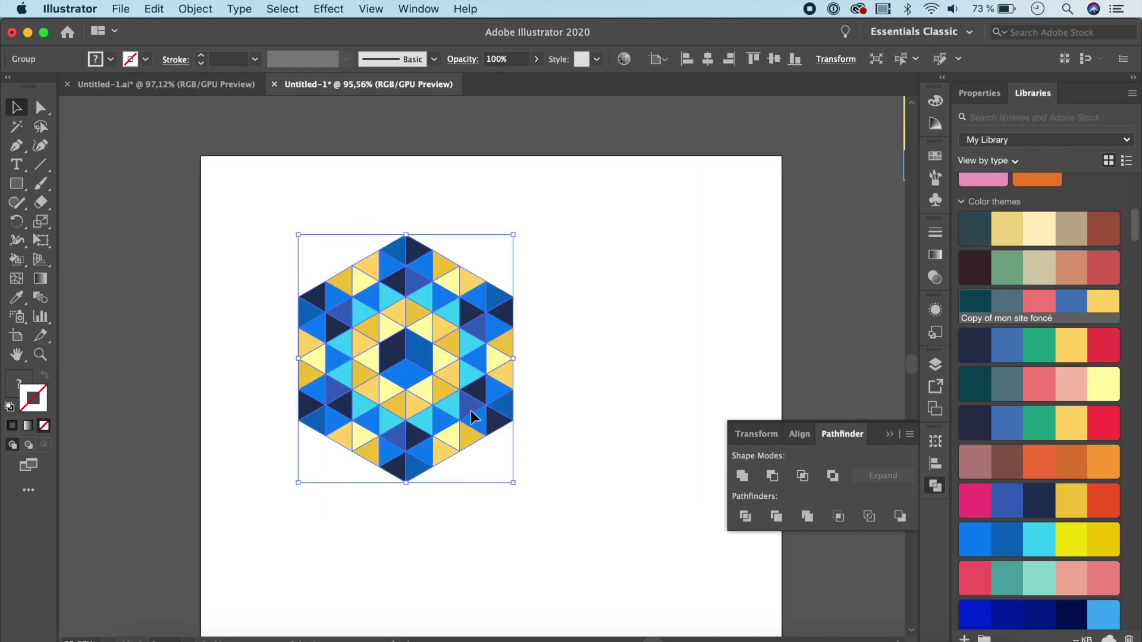
left_click(601, 388)
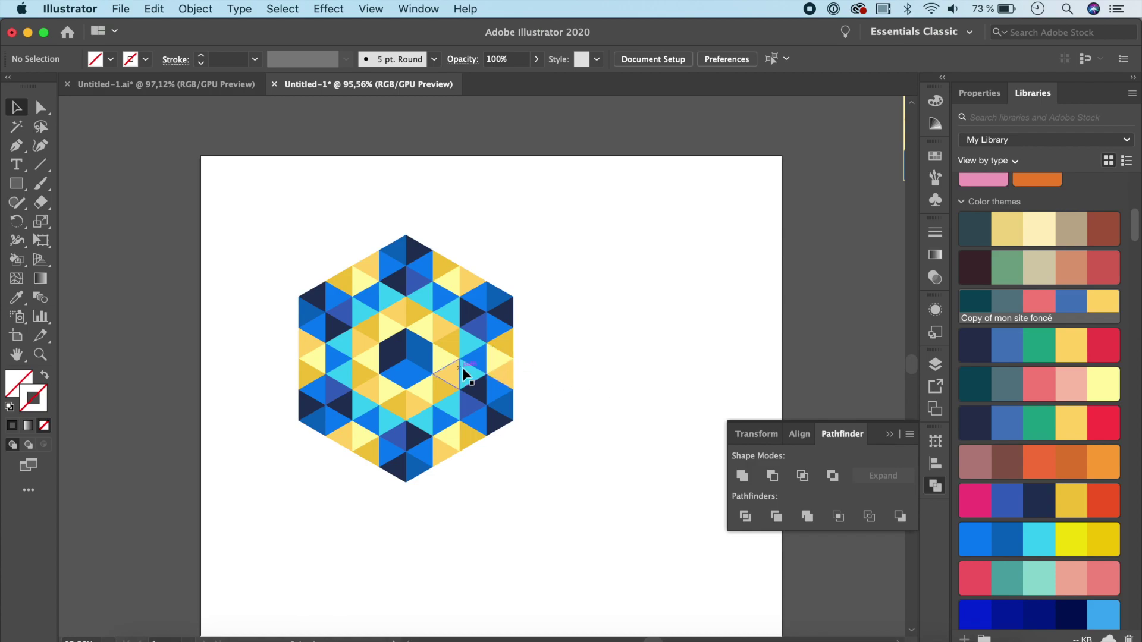
left_click(462, 367)
left_click(606, 356)
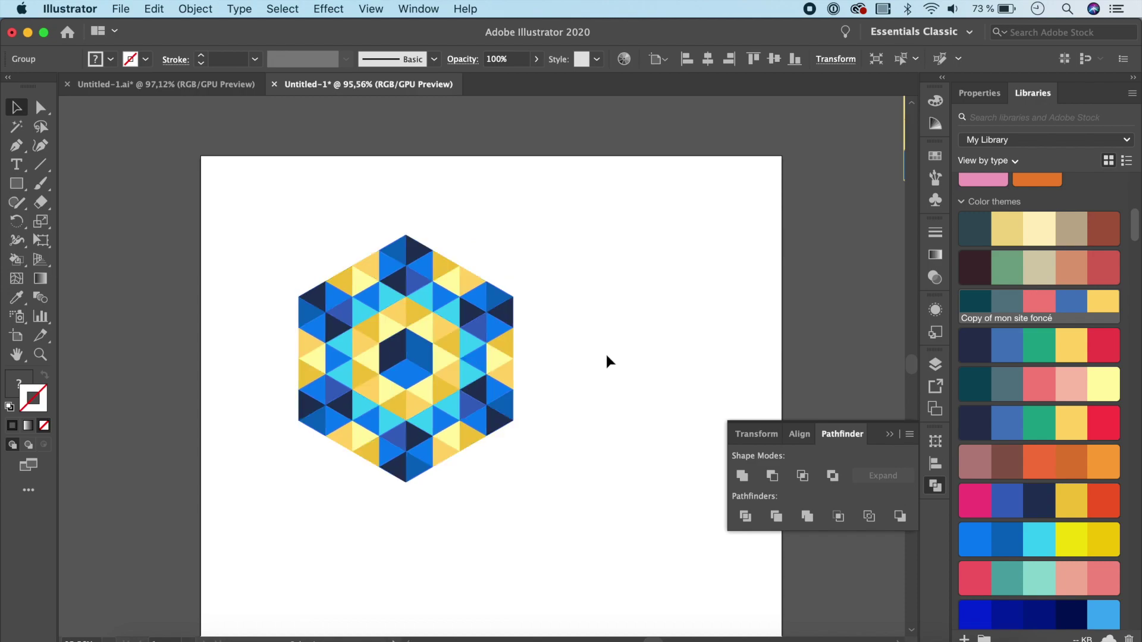
Give the hexagon group a yellow stroke from the "Copy of mon site foncé" colour theme and set its weight to 0,25 pt
left_click(433, 400)
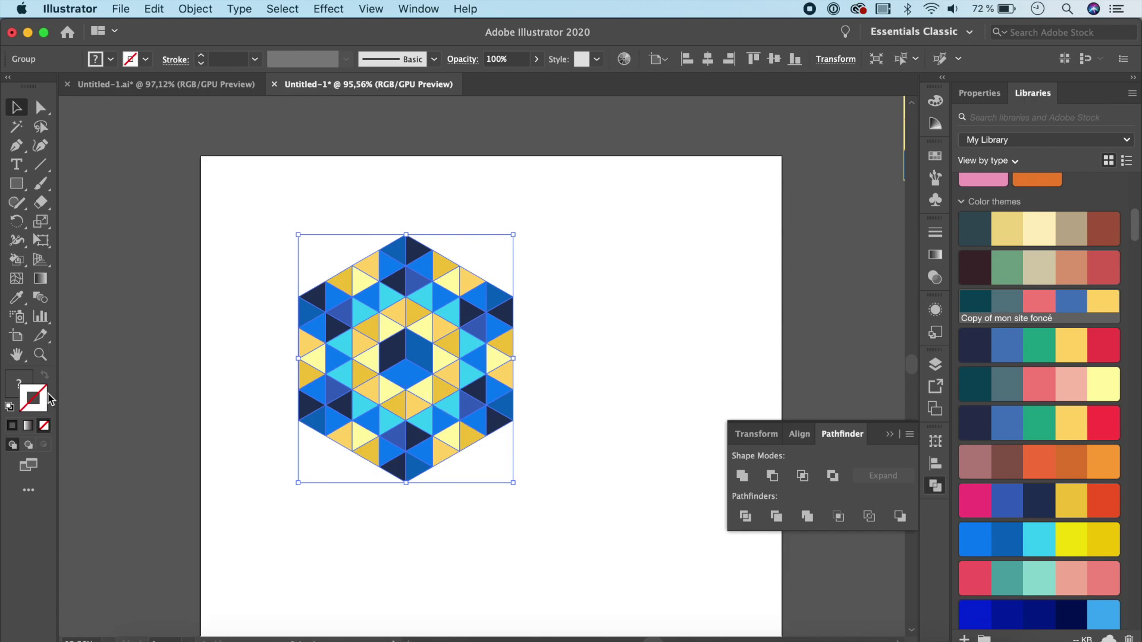
left_click(1102, 309)
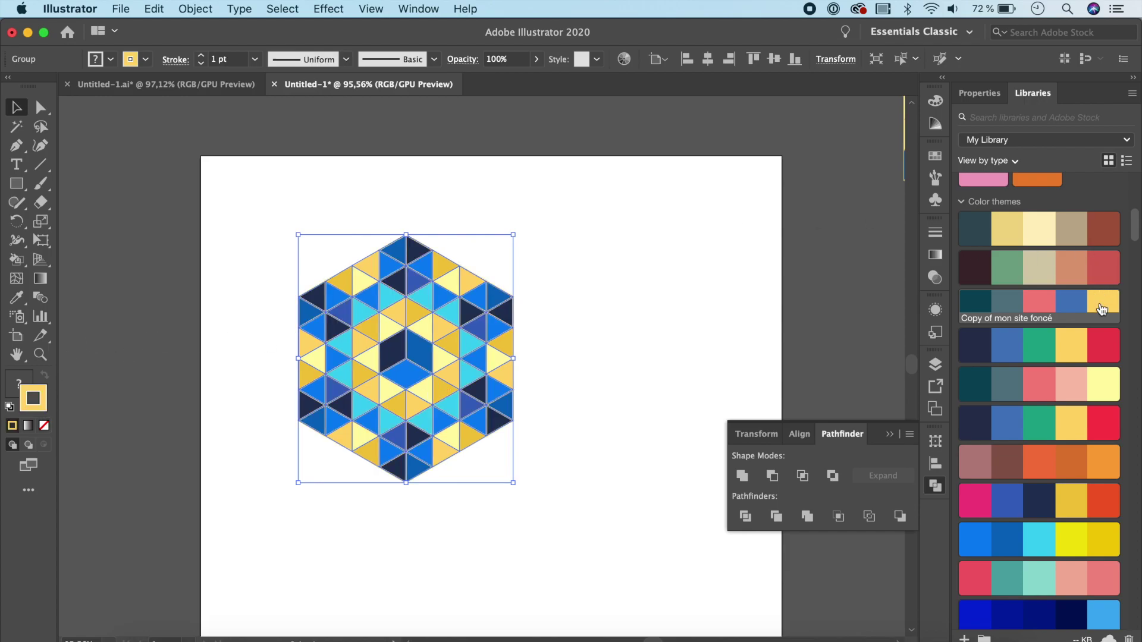
left_click(538, 310)
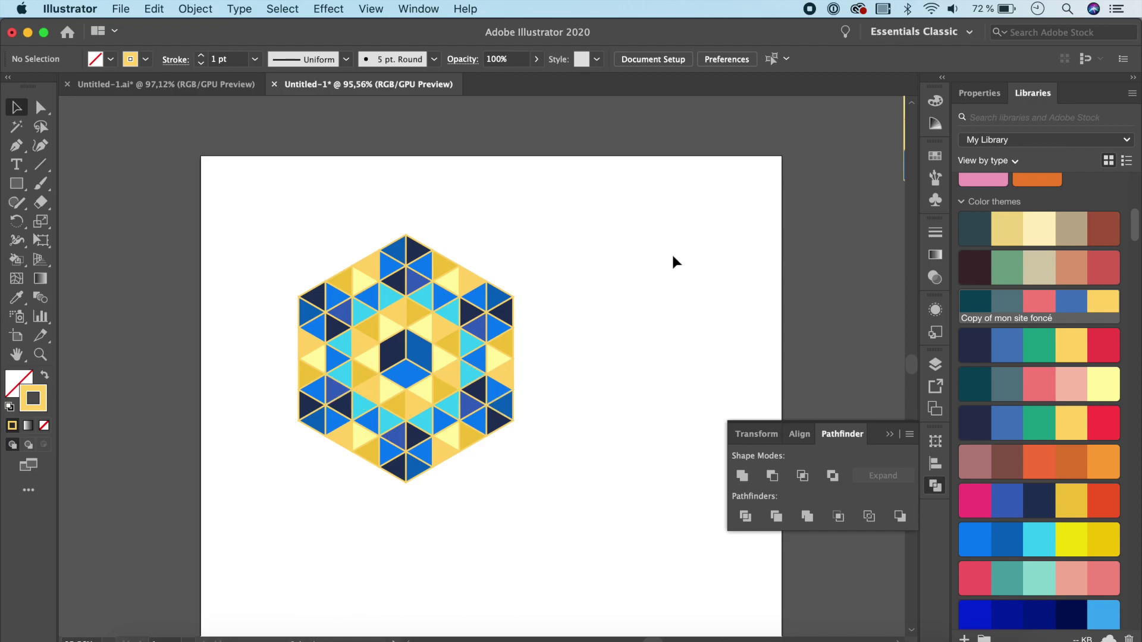
left_click_drag(630, 241, 279, 467)
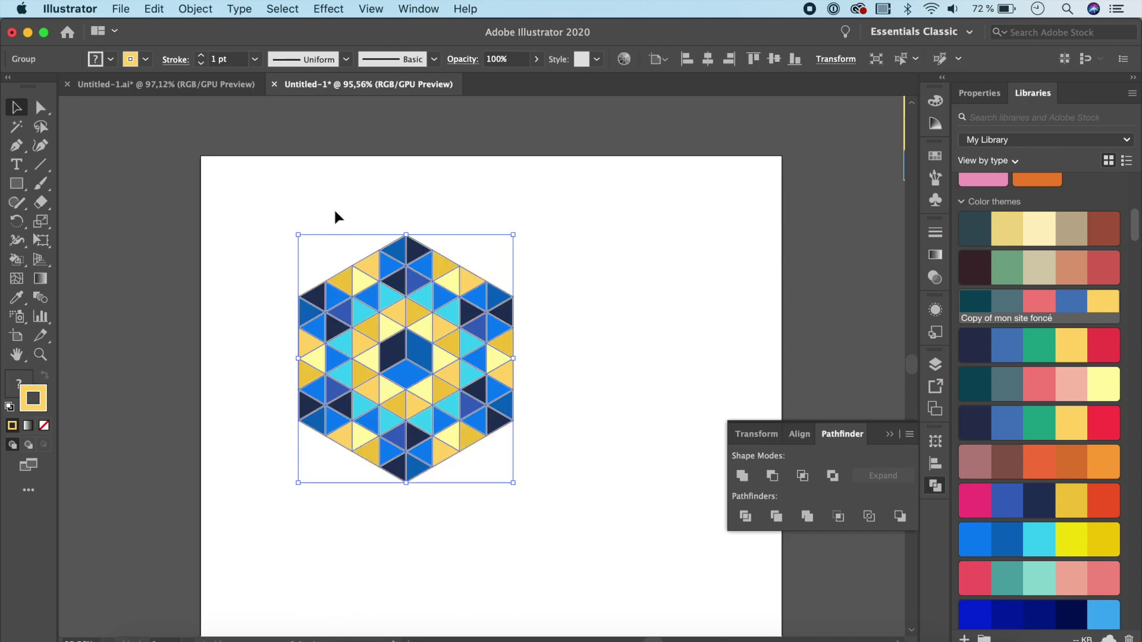
left_click(255, 59)
left_click(262, 76)
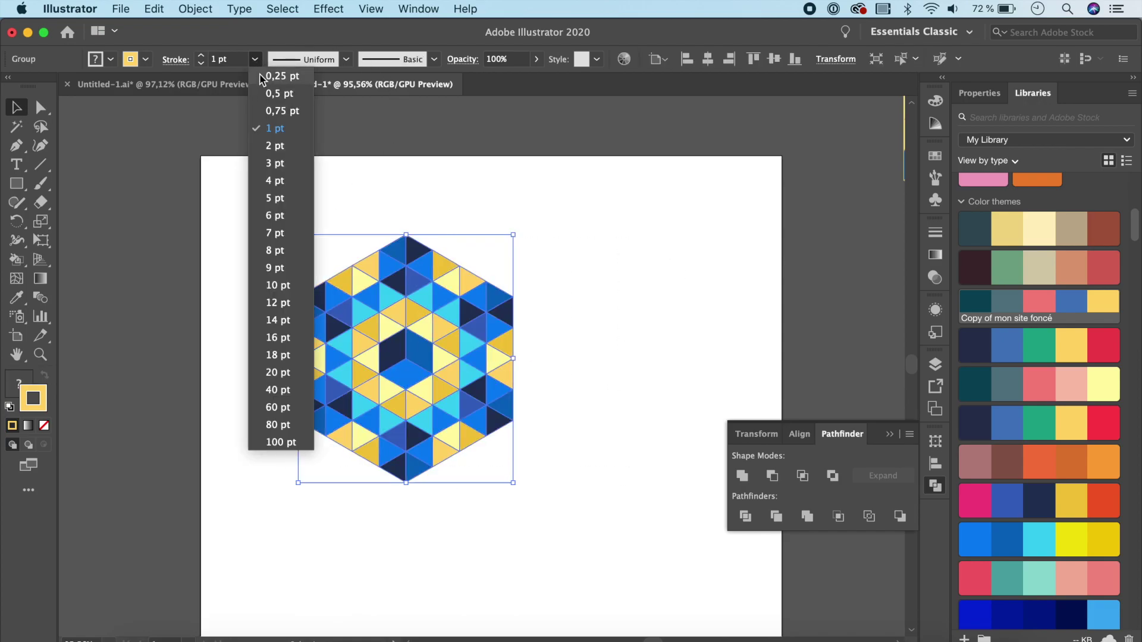
left_click(571, 361)
scroll(676, 370, "down", 1)
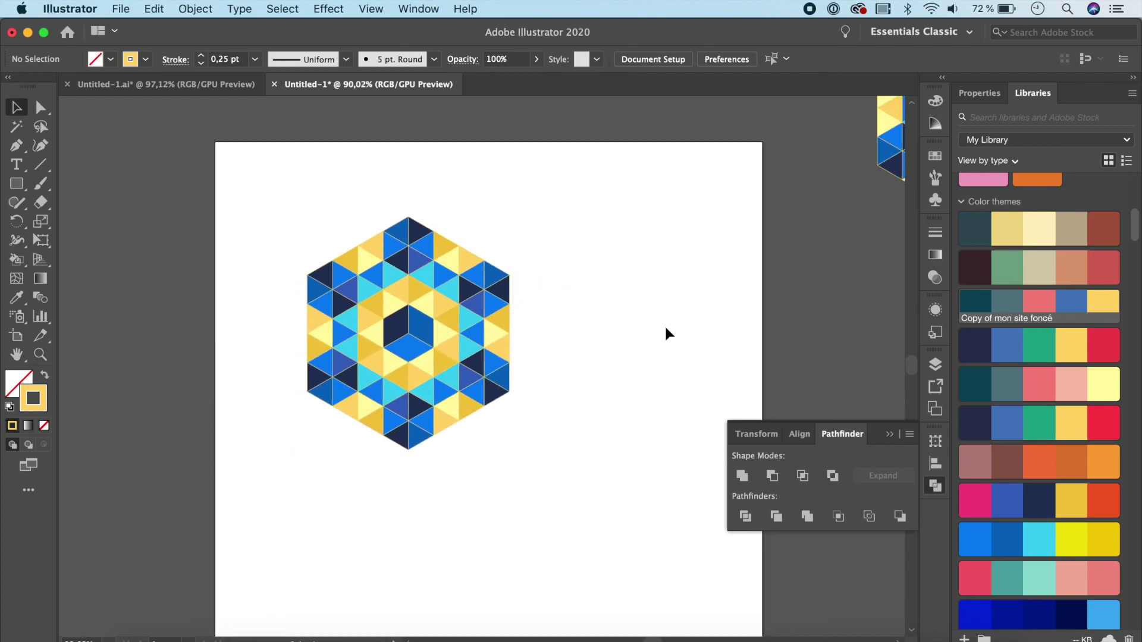
Make a new pattern from the outlined hexagon group and accept adding it to the swatches
left_click_drag(585, 250, 500, 412)
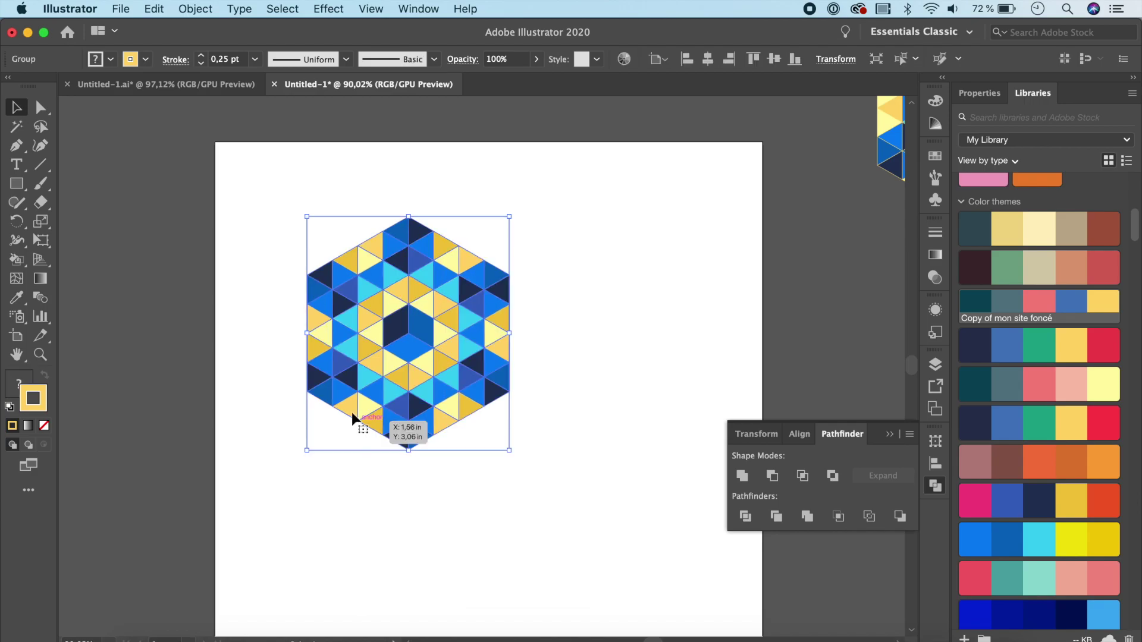
left_click(202, 9)
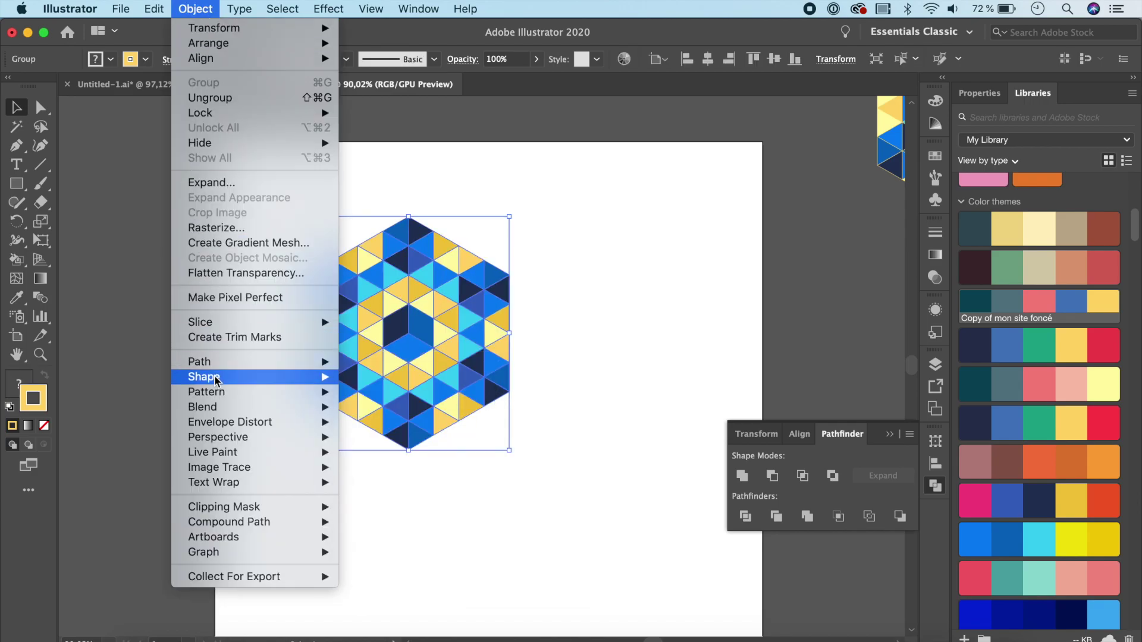
mouse_move(219, 394)
left_click(369, 390)
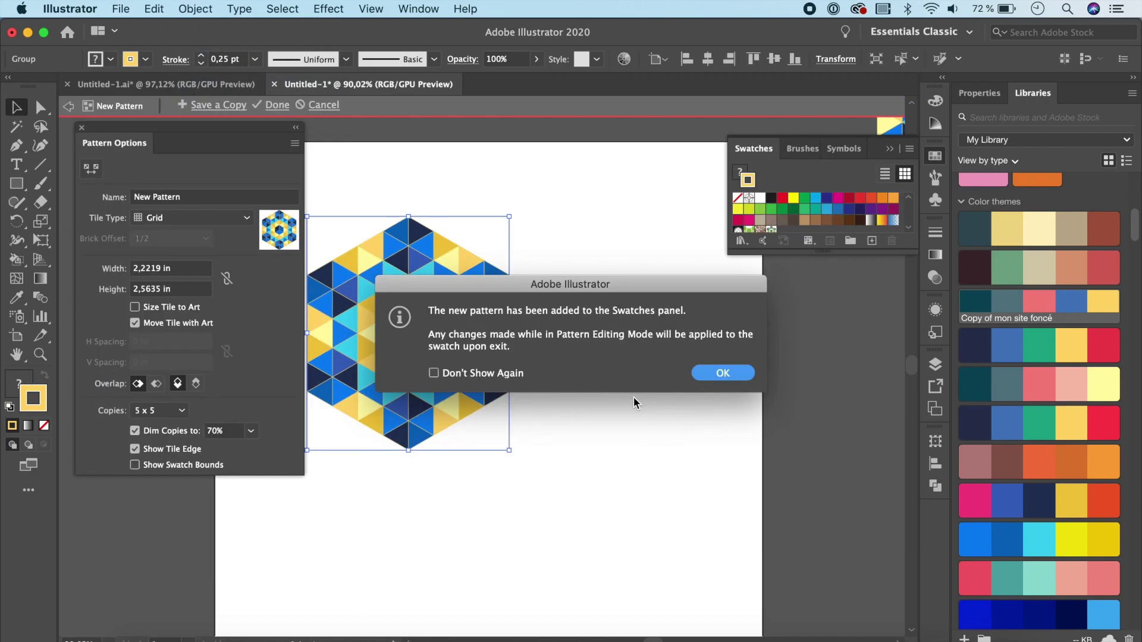
left_click(734, 373)
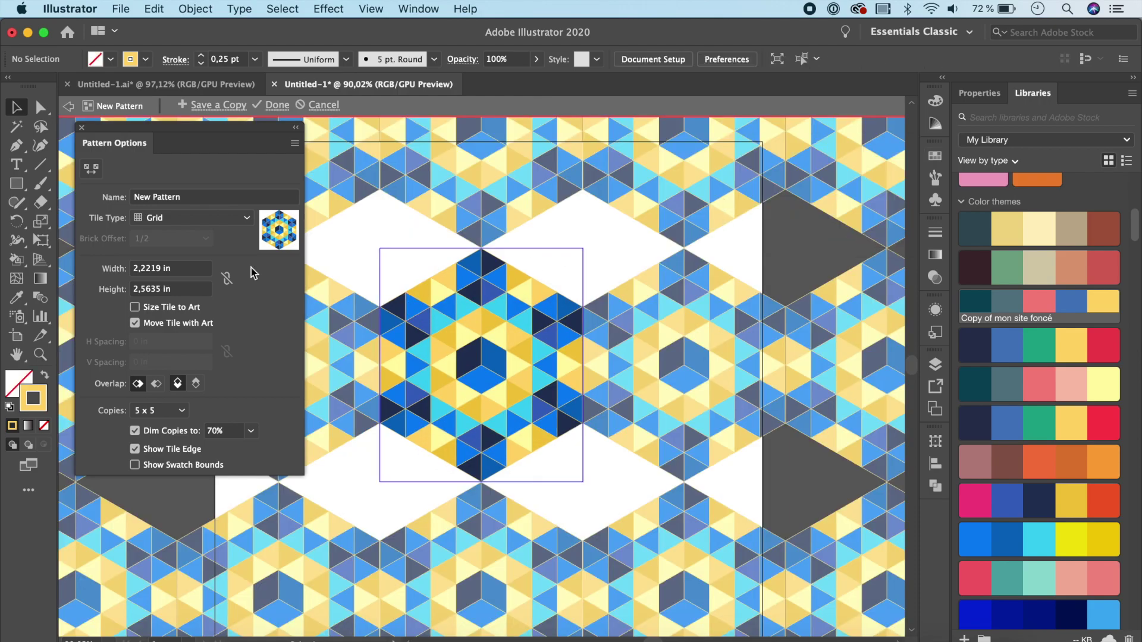
Set the pattern's tile type to Hex by Row and finish pattern editing
left_click(248, 220)
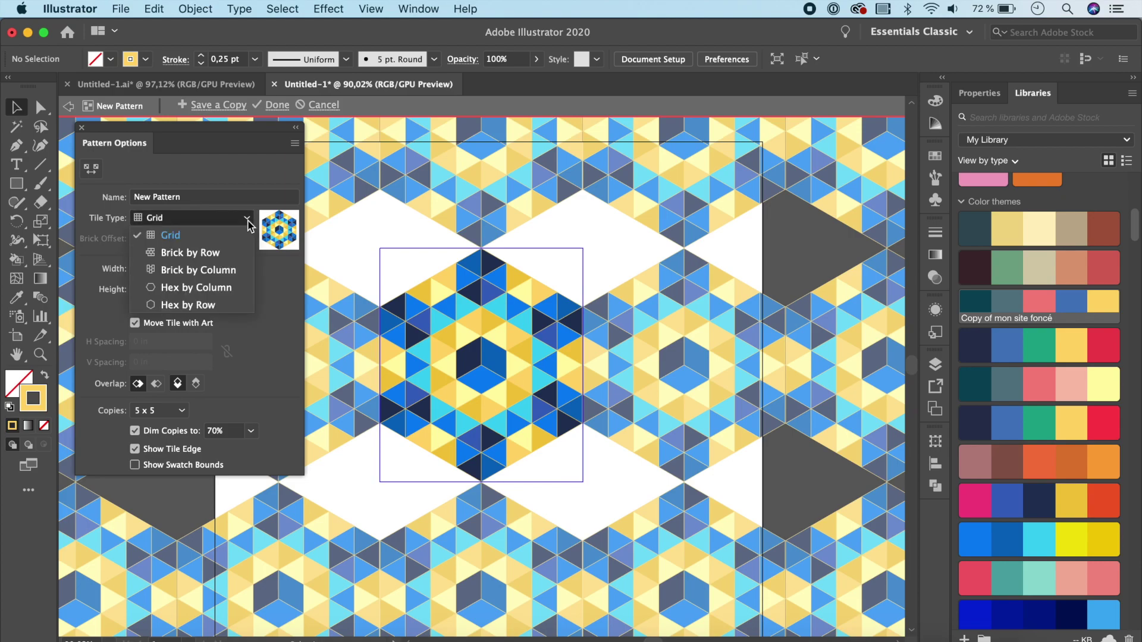
left_click(202, 306)
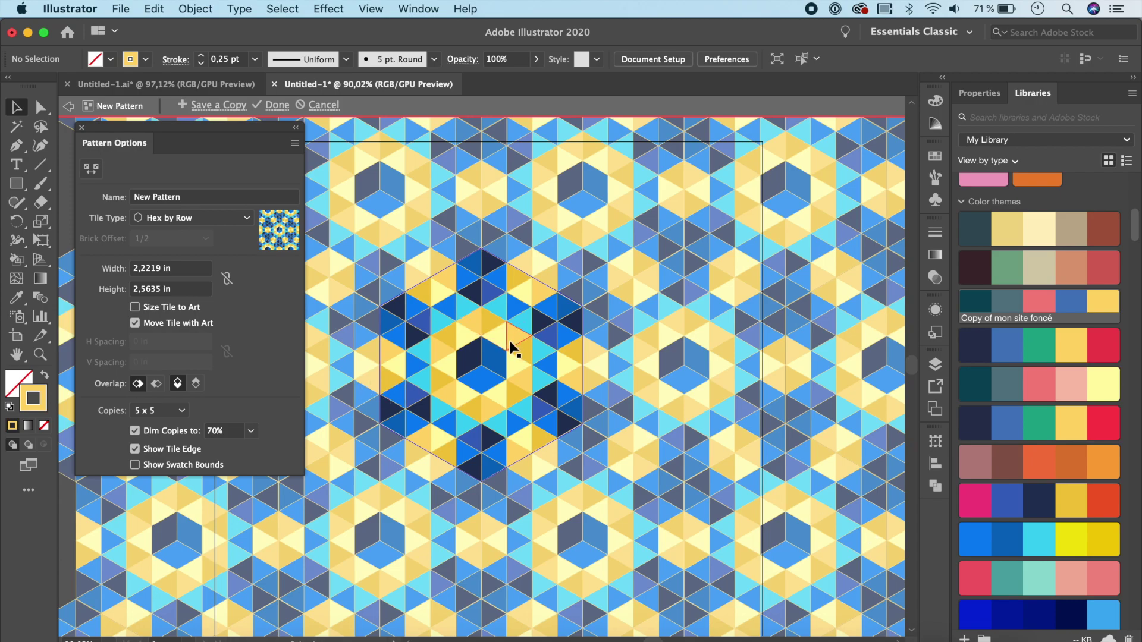
left_click(274, 106)
Draw a large wide rectangle on the empty canvas below the artboard
scroll(557, 502, "down", 10)
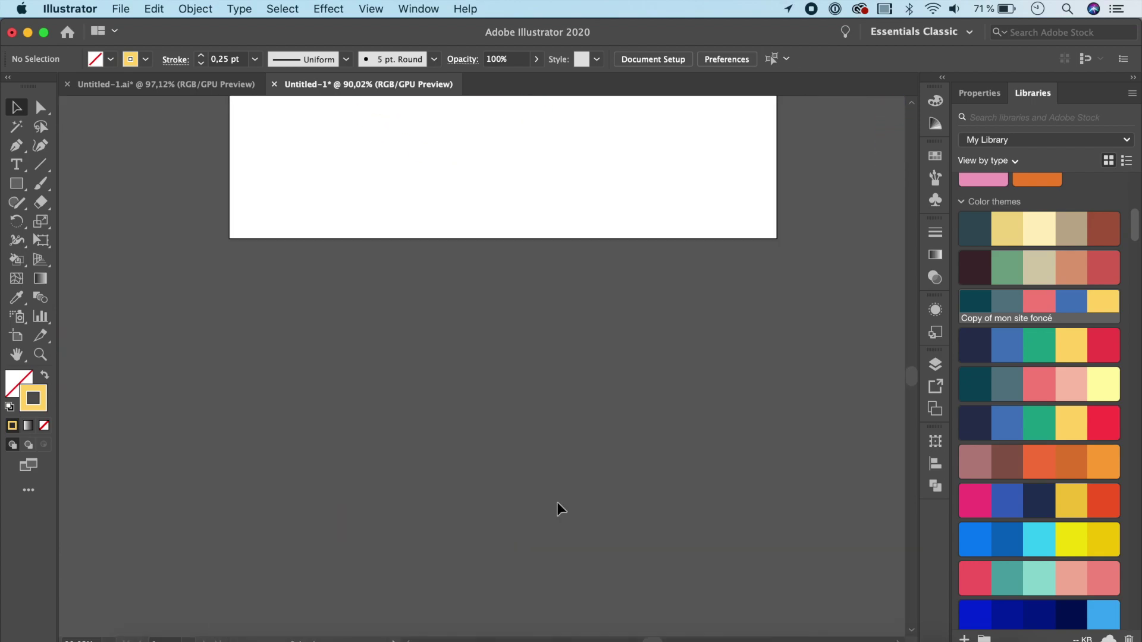
left_click(16, 184)
left_click_drag(115, 161, 864, 573)
key("shift+F8")
left_click(889, 411)
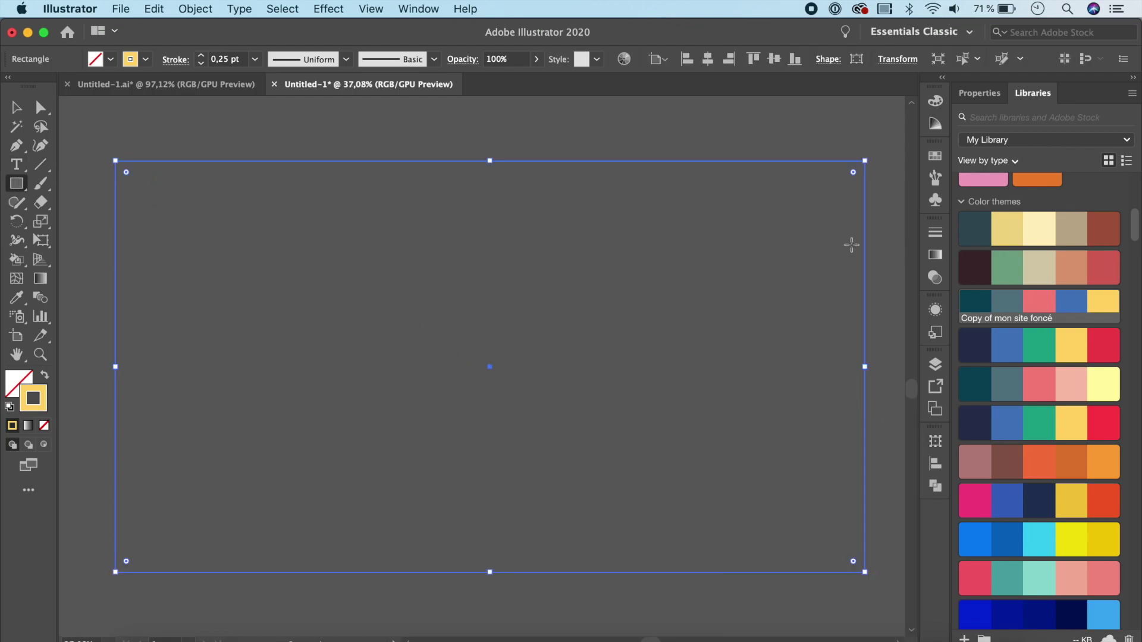
Fill the large rectangle with the New Pattern swatch and leave its stroke set to none
left_click(936, 158)
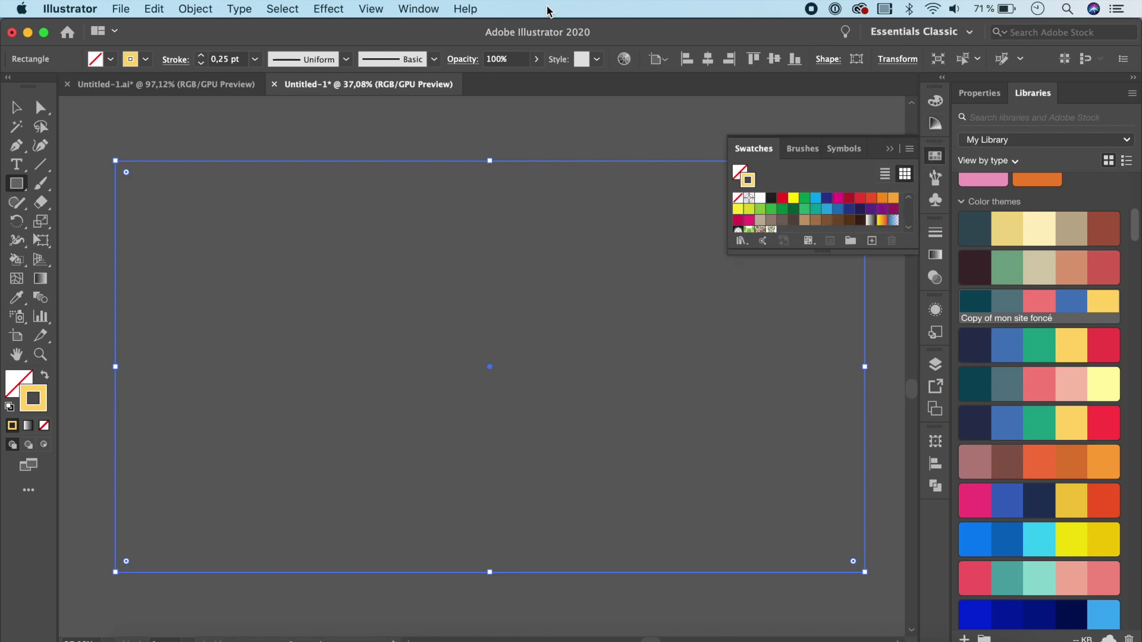
left_click(436, 12)
left_click(436, 12)
scroll(777, 220, "down", 2)
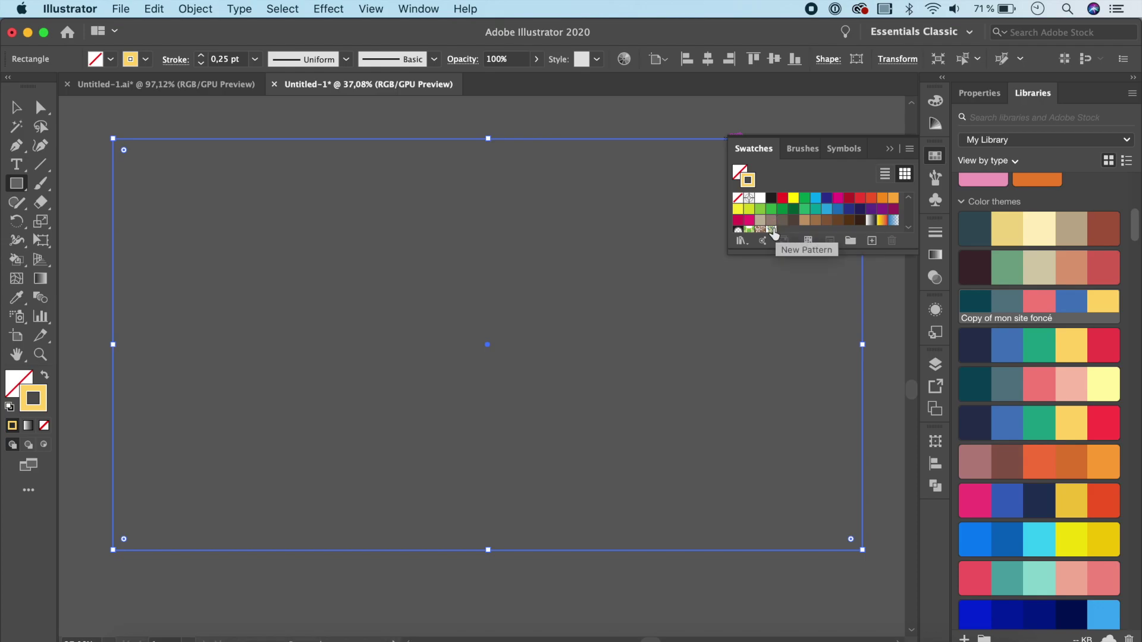
left_click(773, 231)
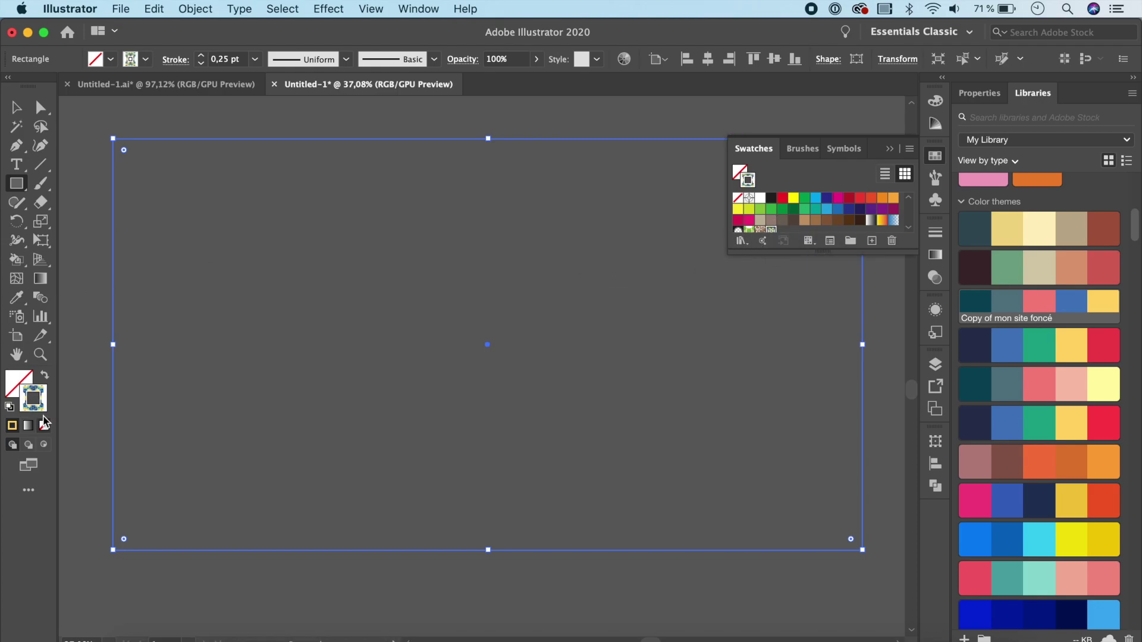
left_click(47, 376)
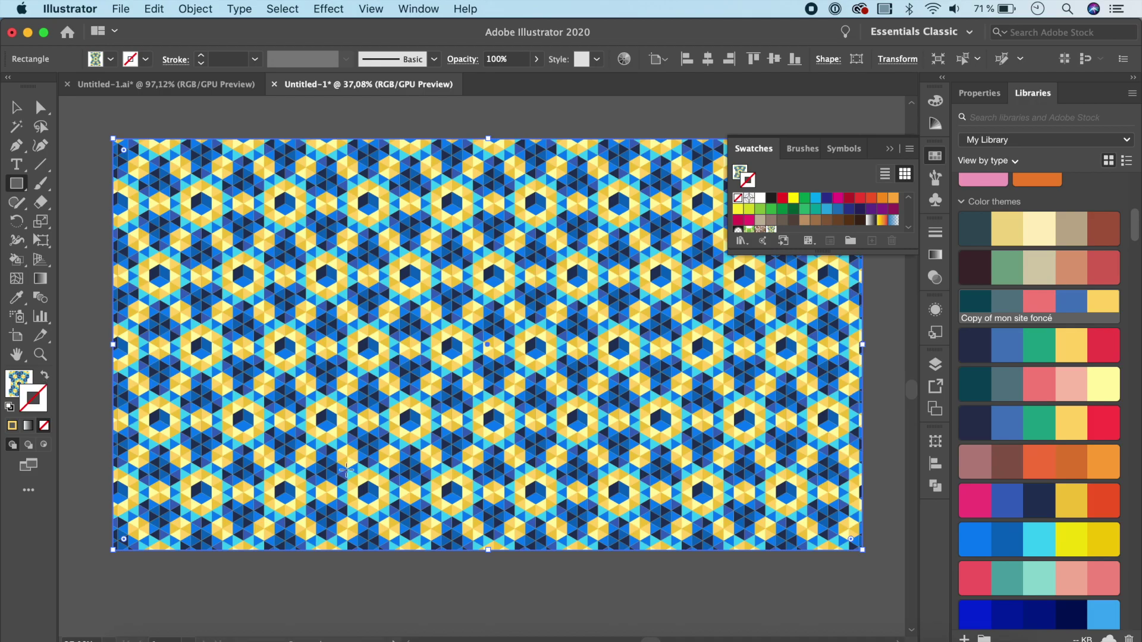
Examine the tile seams and thin yellow outlines of the pattern fill up close
scroll(346, 470, "up", 8)
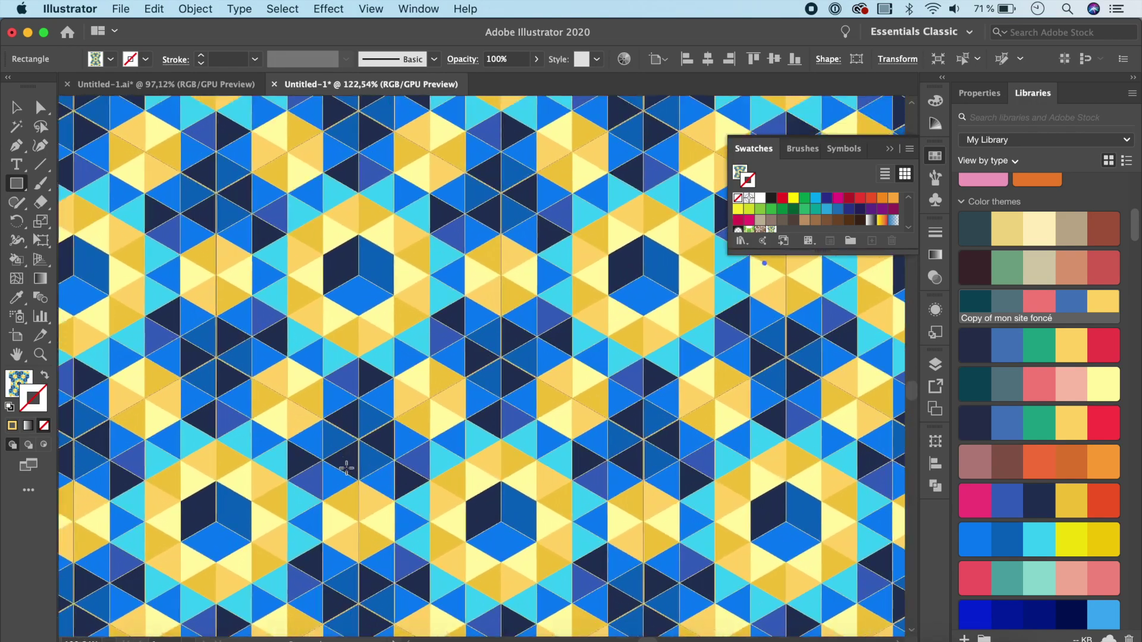
scroll(346, 469, "right", 2)
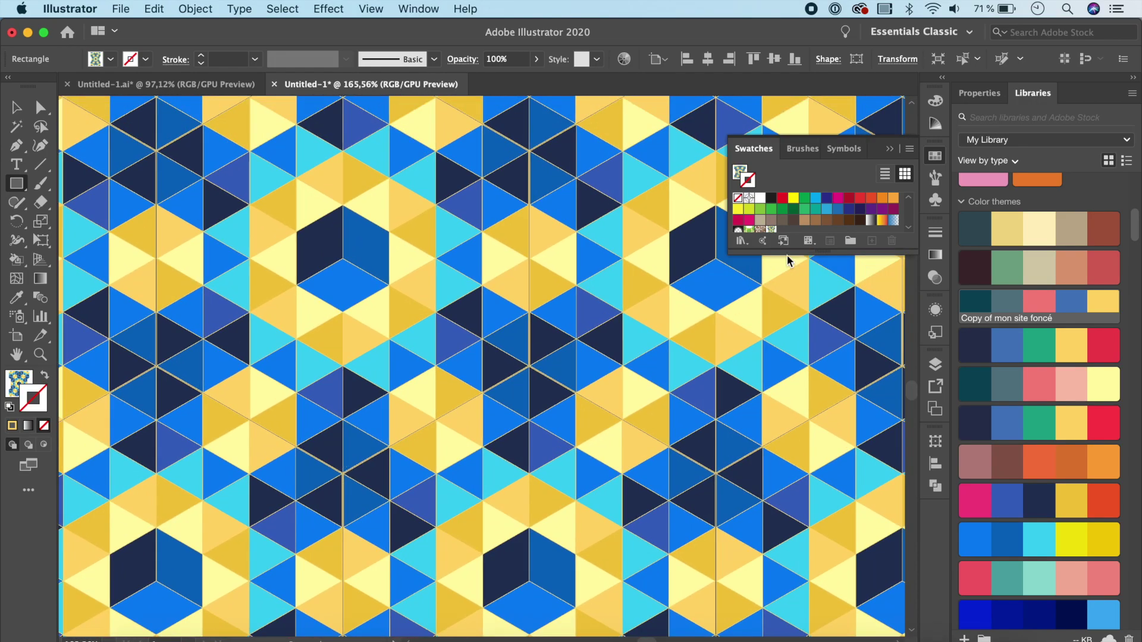
left_click(890, 149)
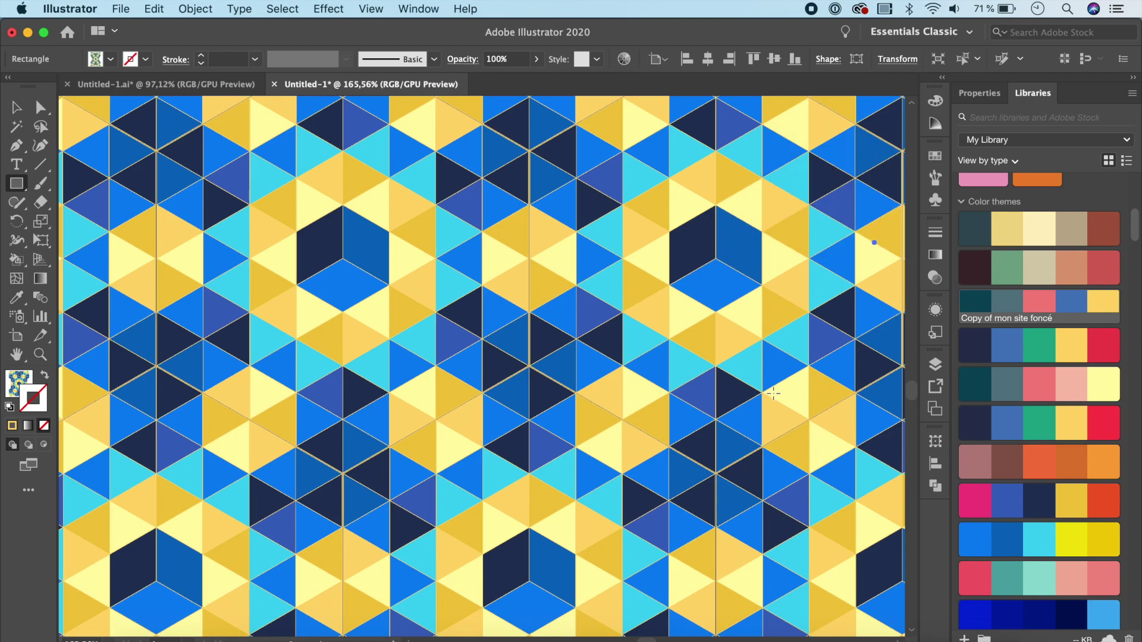
scroll(640, 266, "down", 4)
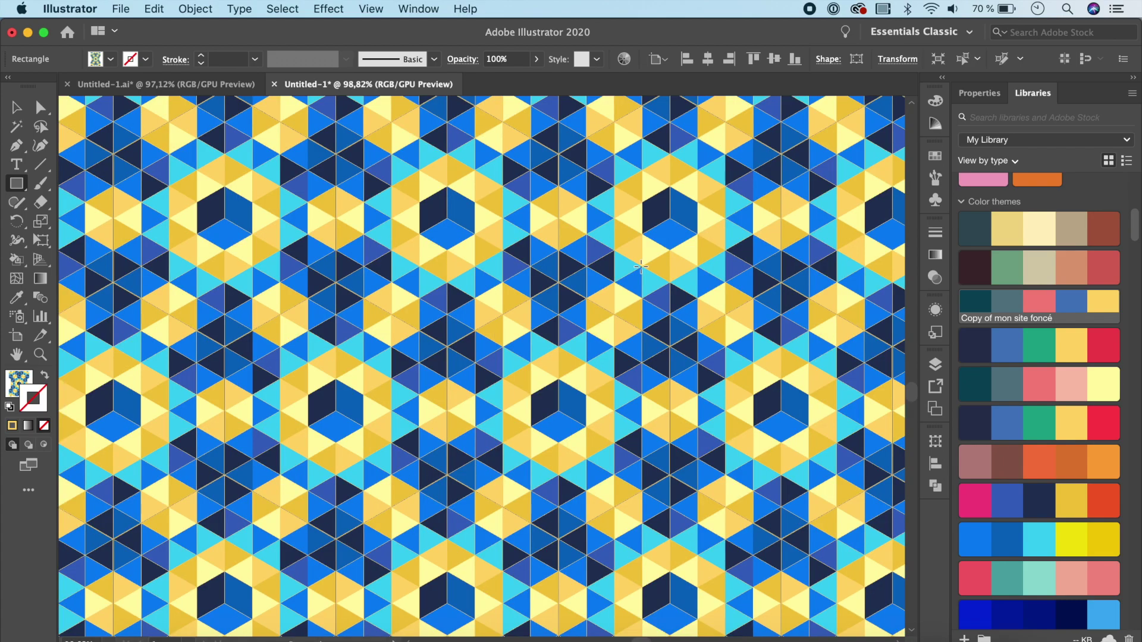